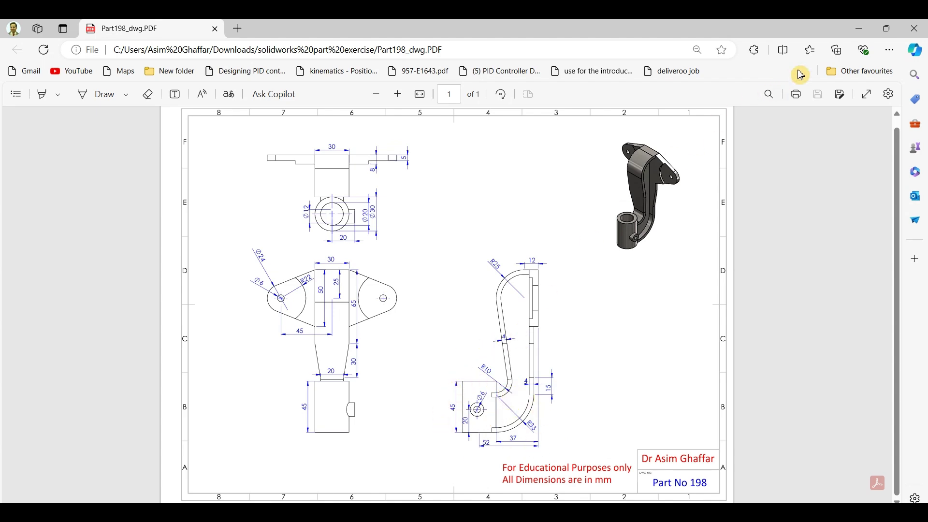
- Switch from the PDF drawing to SOLIDWORKS and create a new part document
left_click(860, 29)
left_click(75, 30)
left_click(83, 45)
left_click(554, 365)
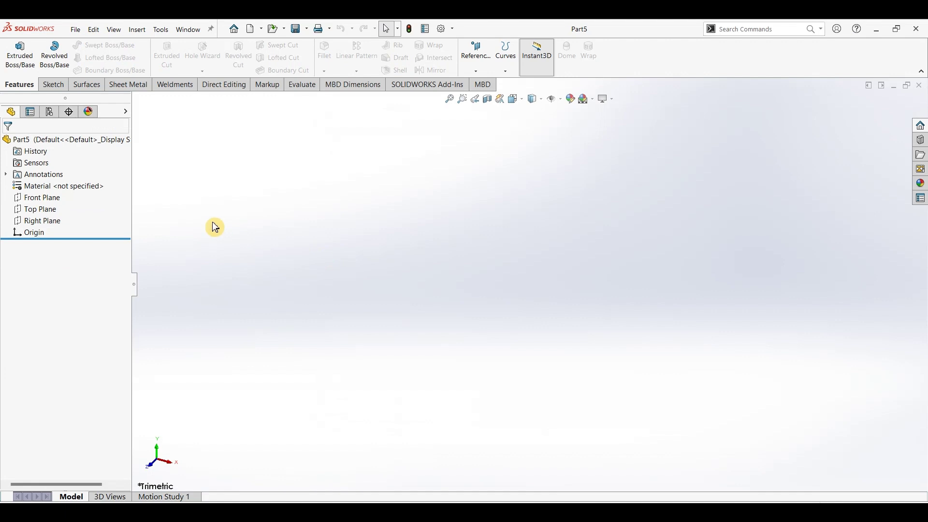
- Start a sketch on the Front Plane and draw a center rectangle about 134 mm tall, centred on the origin
left_click(52, 205)
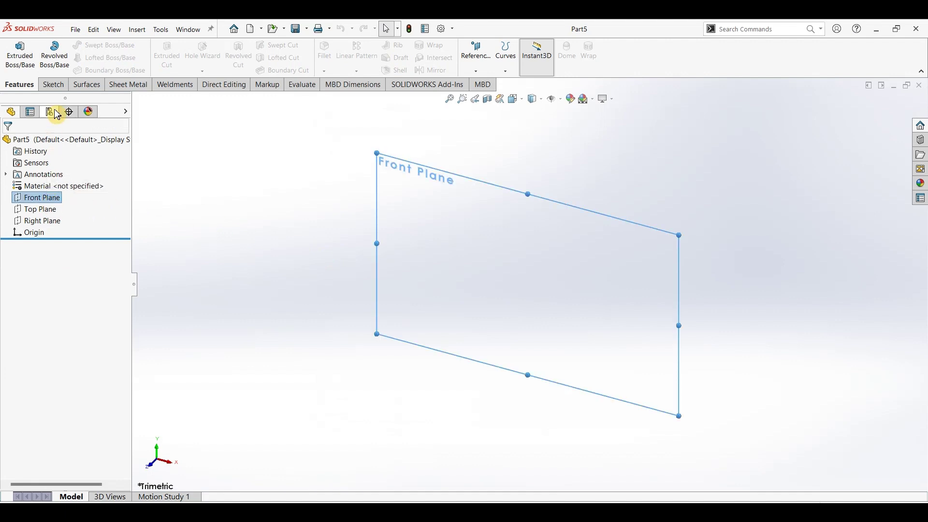
left_click(53, 85)
left_click(12, 58)
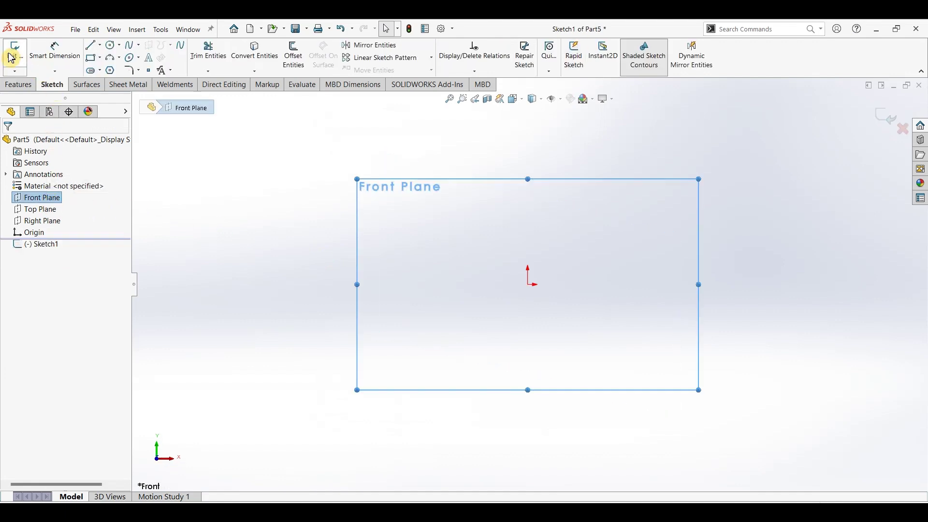
left_click(100, 58)
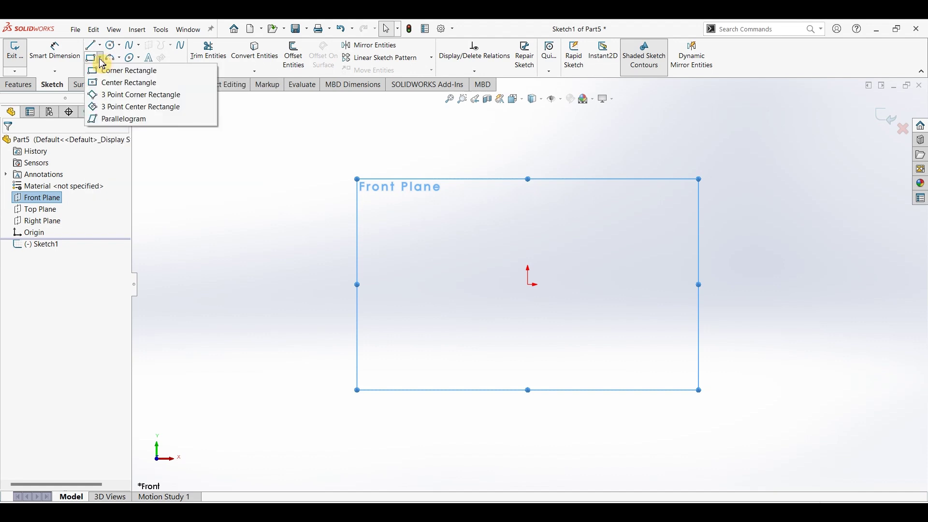
left_click(115, 81)
left_click(528, 284)
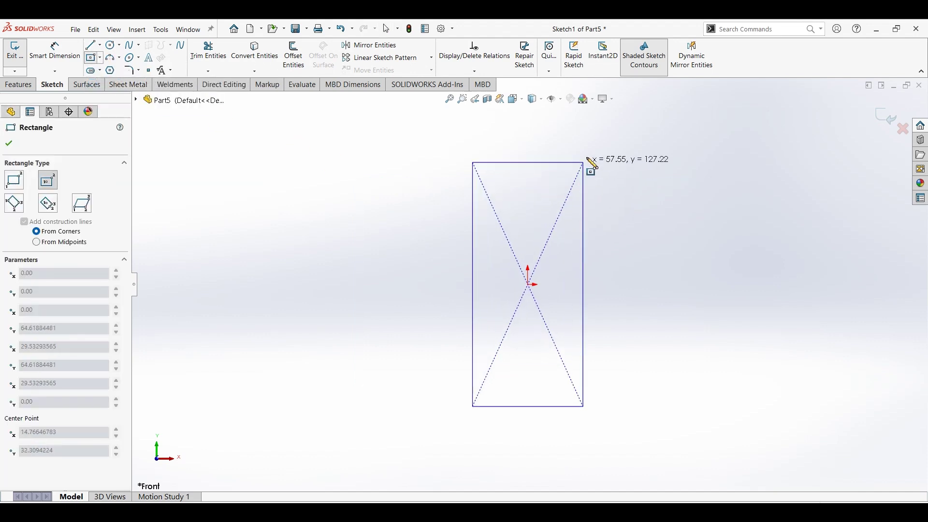
left_click(589, 157)
- Dimension the rectangle 65 mm high and 30 mm wide
left_click(54, 52)
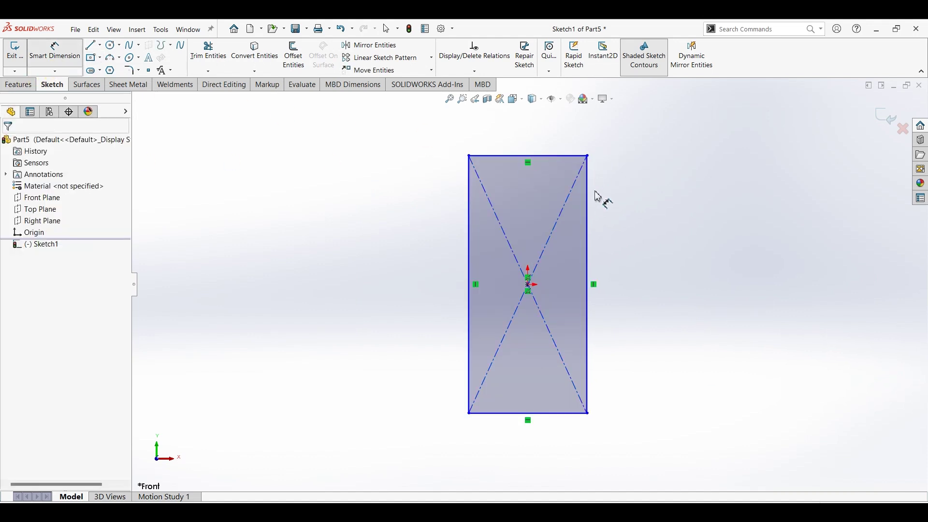
left_click(599, 223)
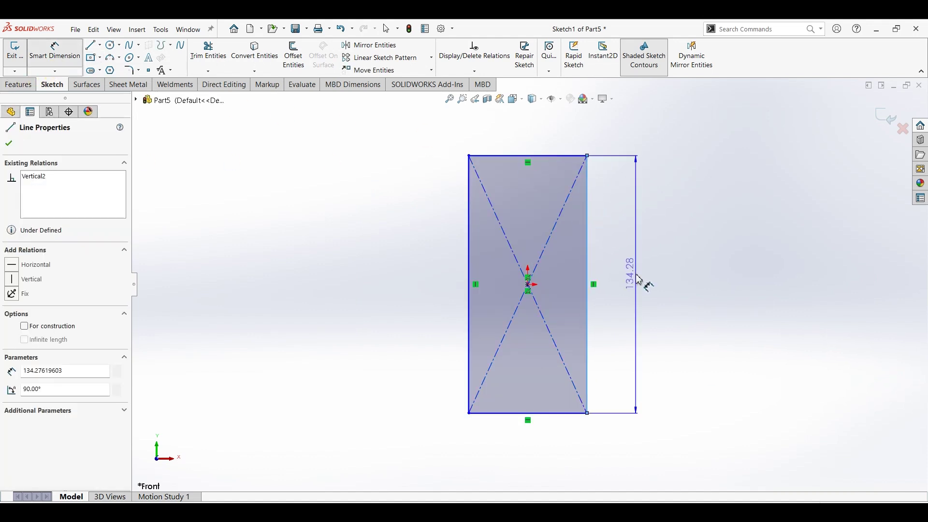
left_click(638, 275)
type("65")
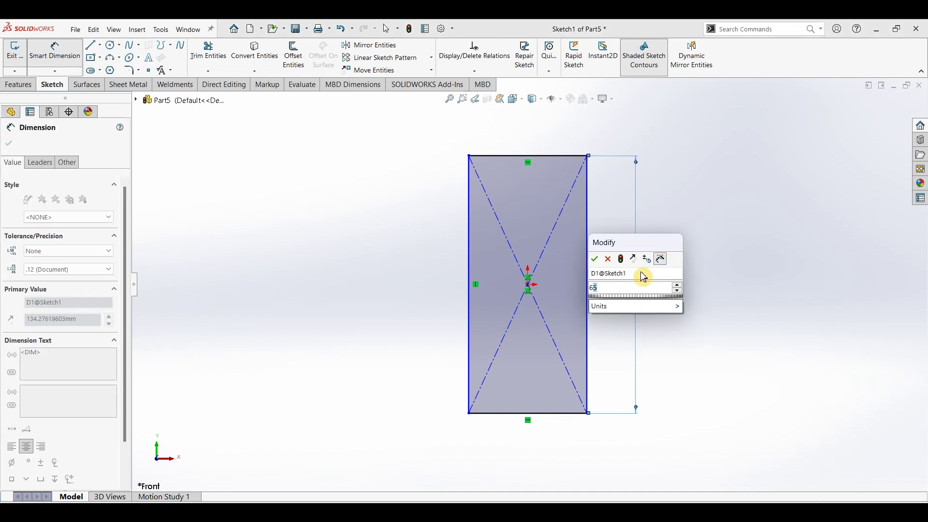
key("Return")
left_click(542, 156)
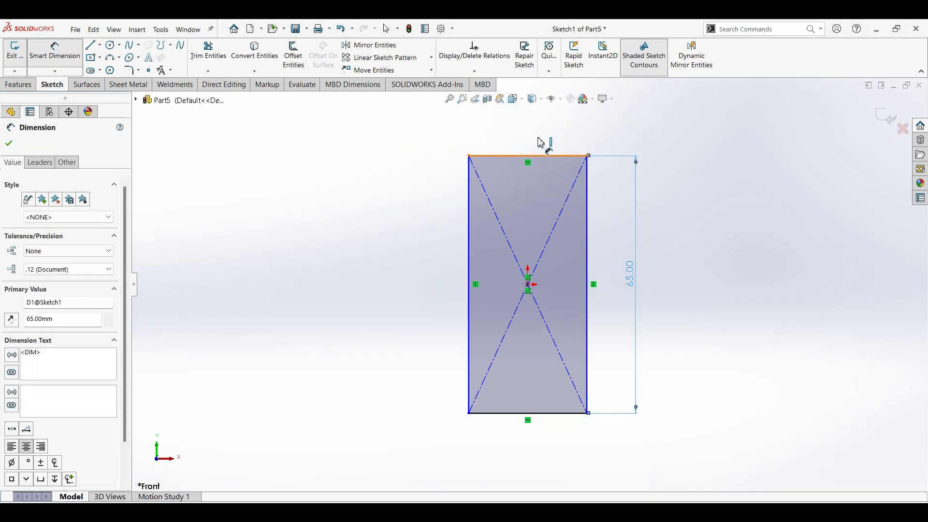
left_click(534, 139)
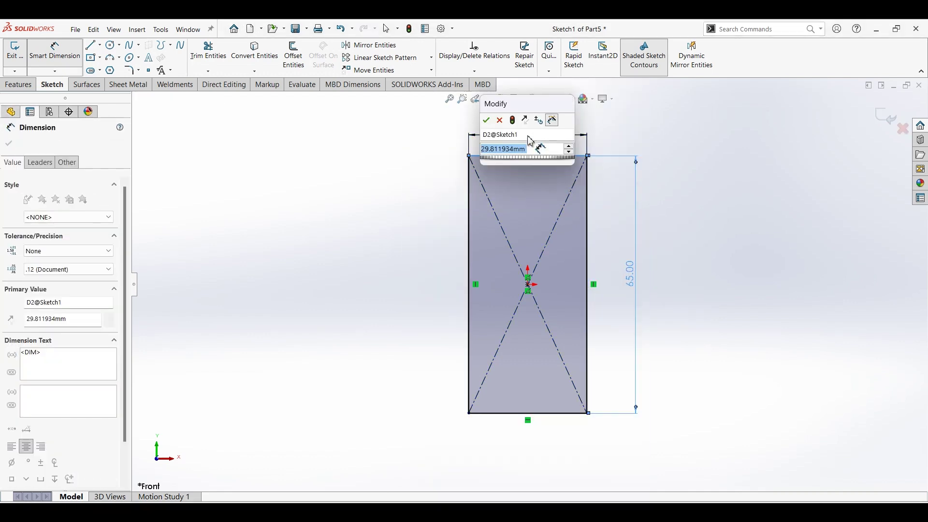
type("30")
key("Return")
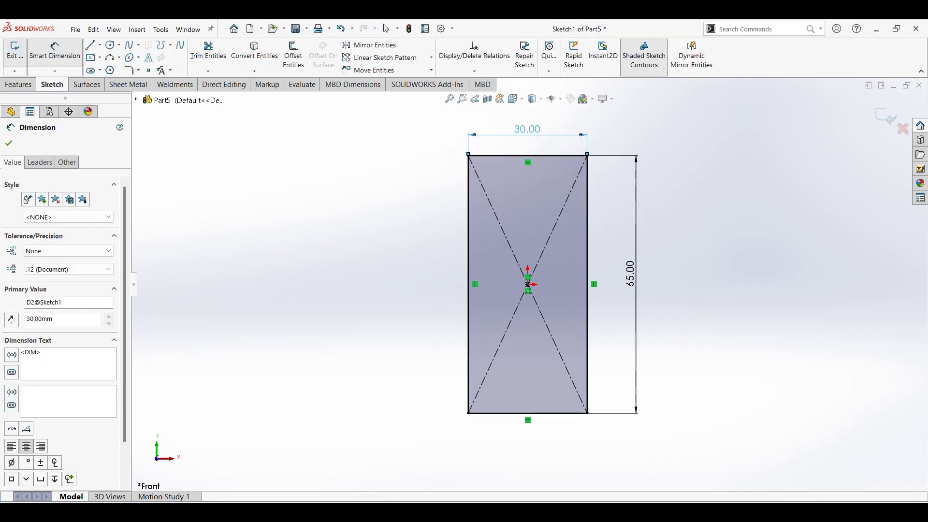
- Consult the PDF drawing and sketch a horizontal line across the rectangle's full width, about 43 mm below its top edge
key("alt+Tab")
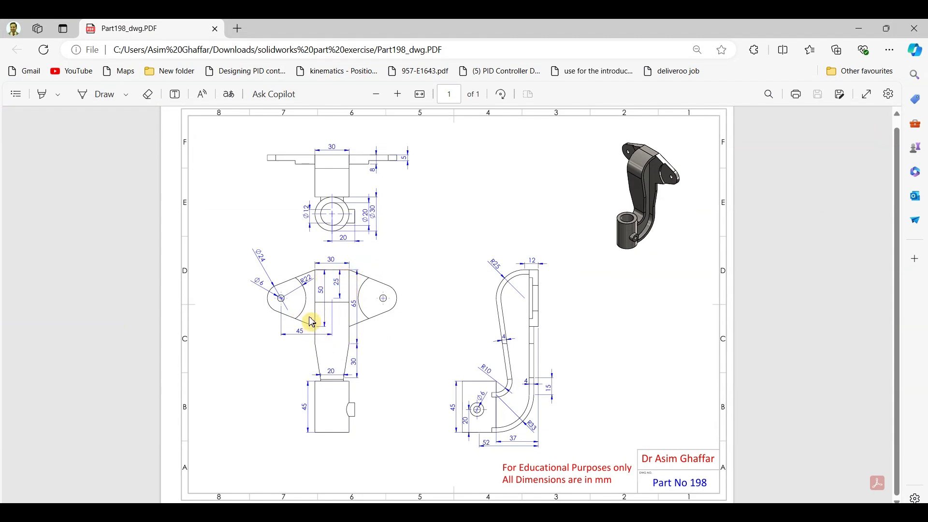
left_click(860, 29)
left_click(91, 45)
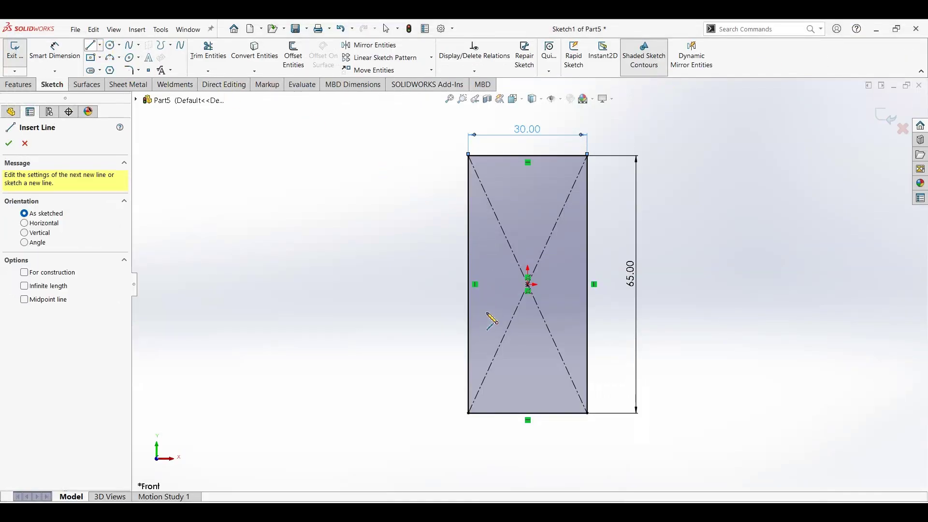
left_click(468, 327)
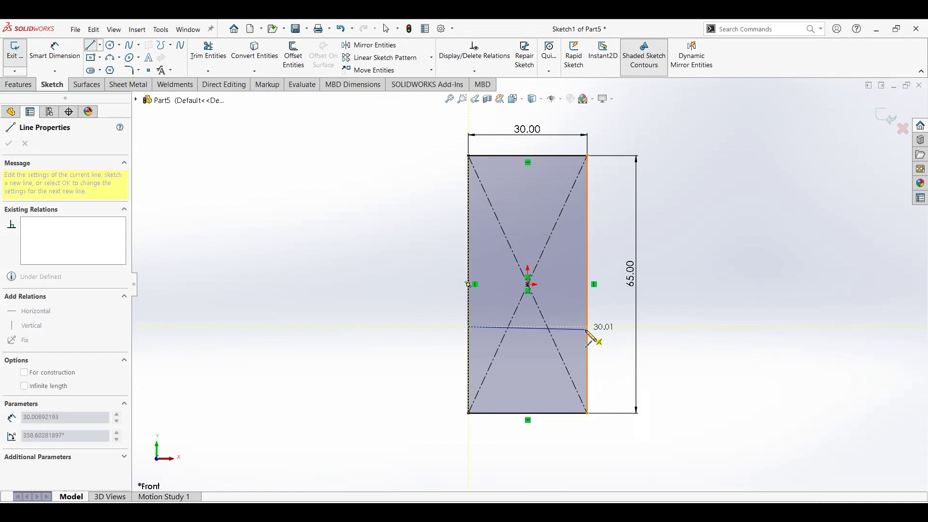
left_click(588, 327)
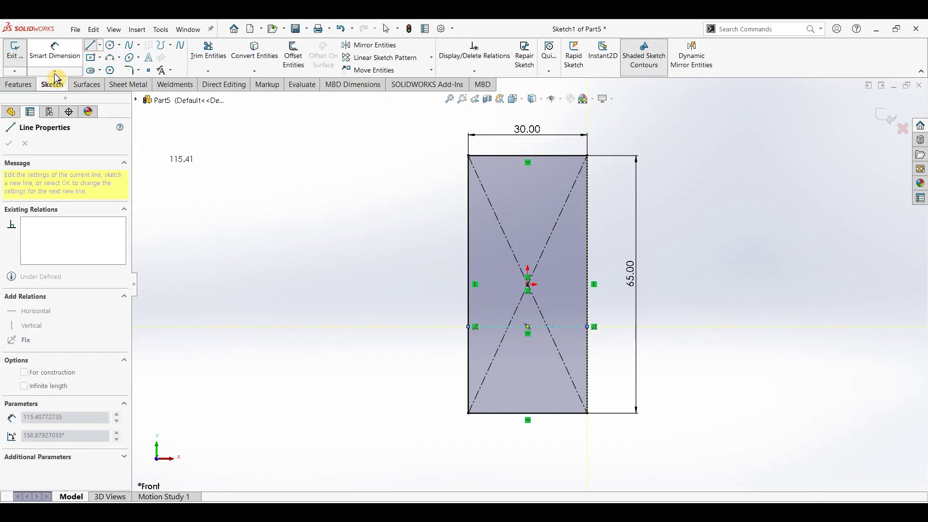
key("Escape")
key("Escape")
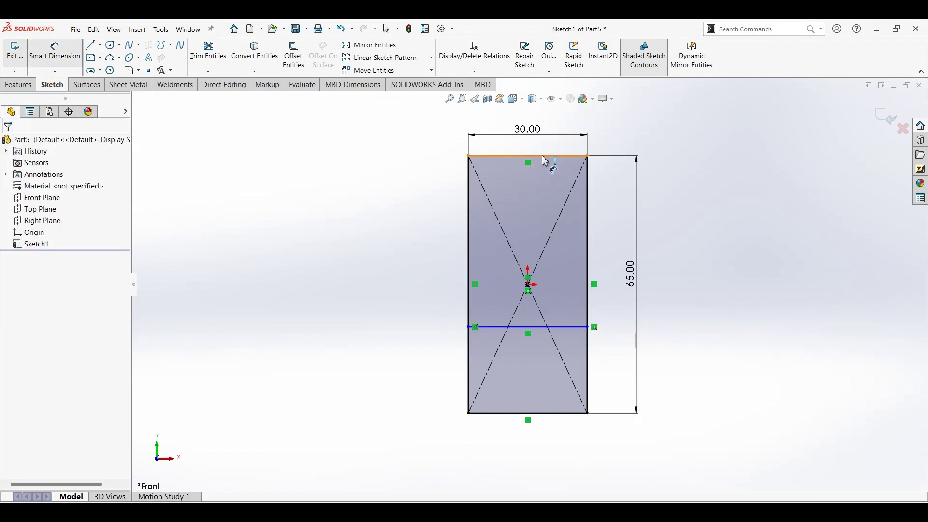
- Dimension the horizontal line 50 mm below the rectangle's top edge
left_click(544, 161)
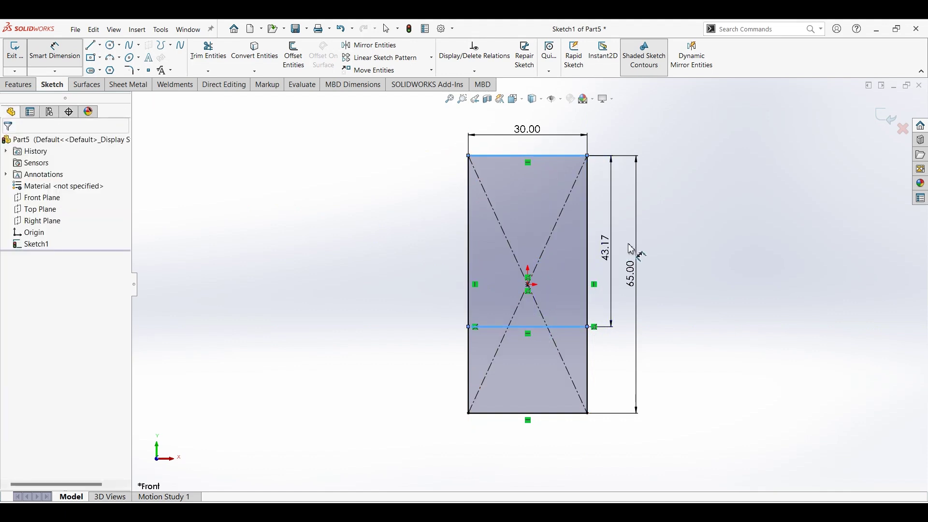
left_click(631, 249)
type("50")
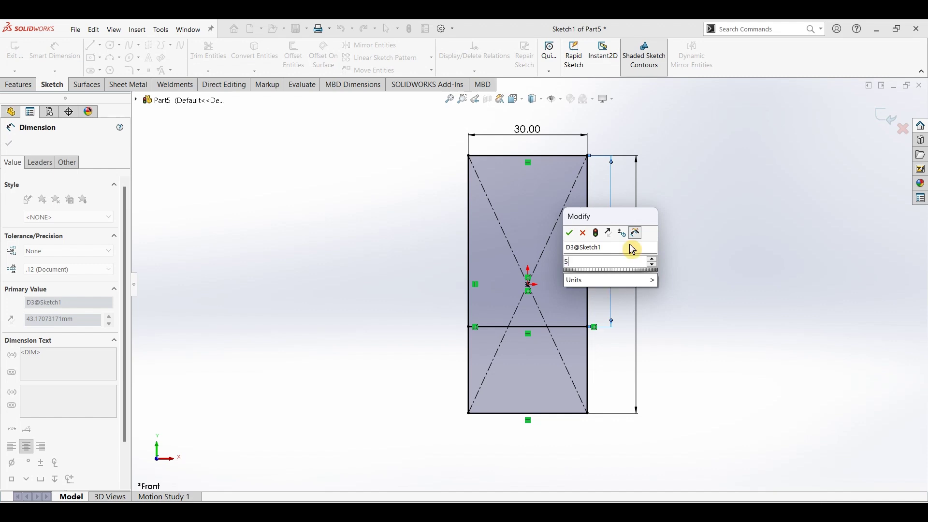
key("Return")
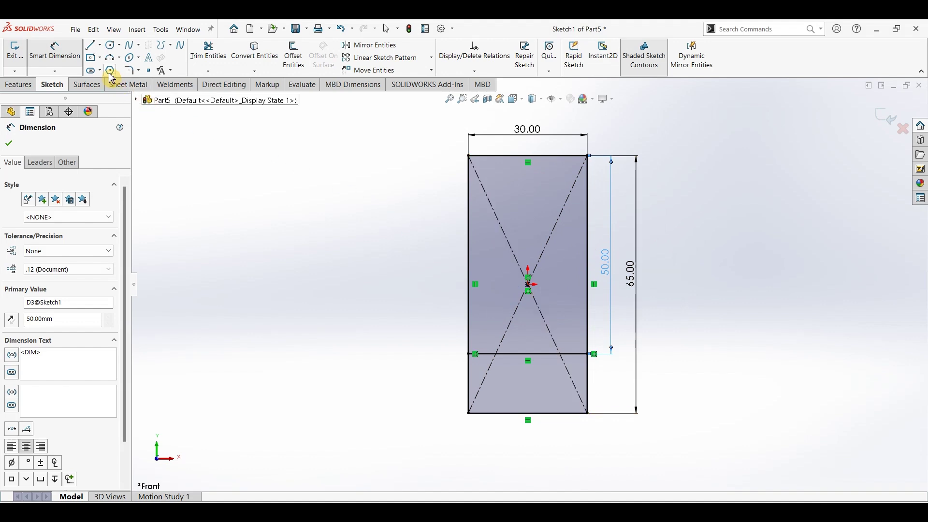
- Sketch three concentric circles with radii of about 6.5, 15.3 and 25.7 mm, about 53 mm left of the origin and level with it
left_click(111, 45)
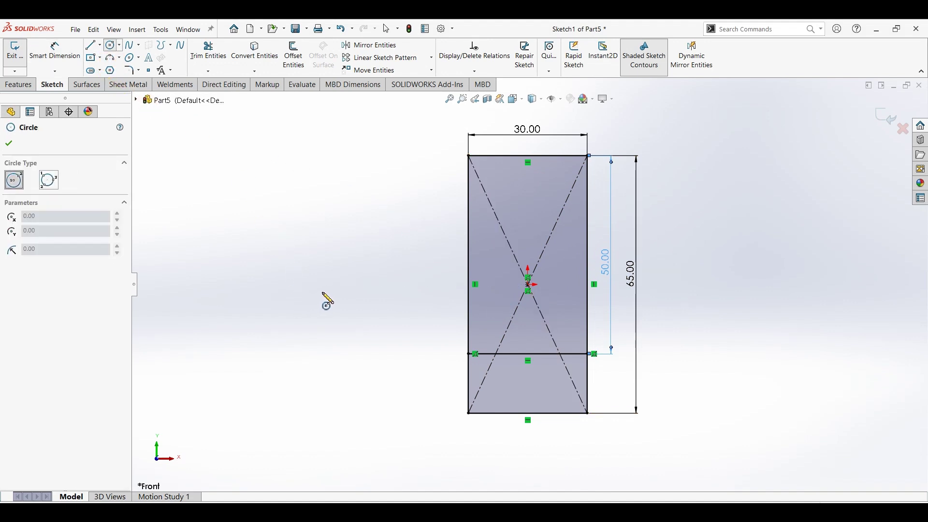
left_click(319, 284)
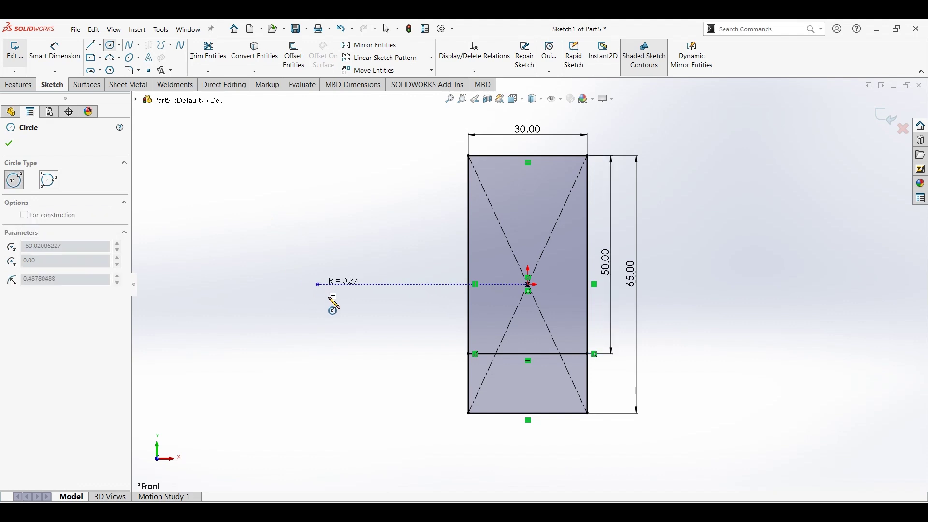
left_click(330, 307)
left_click(318, 284)
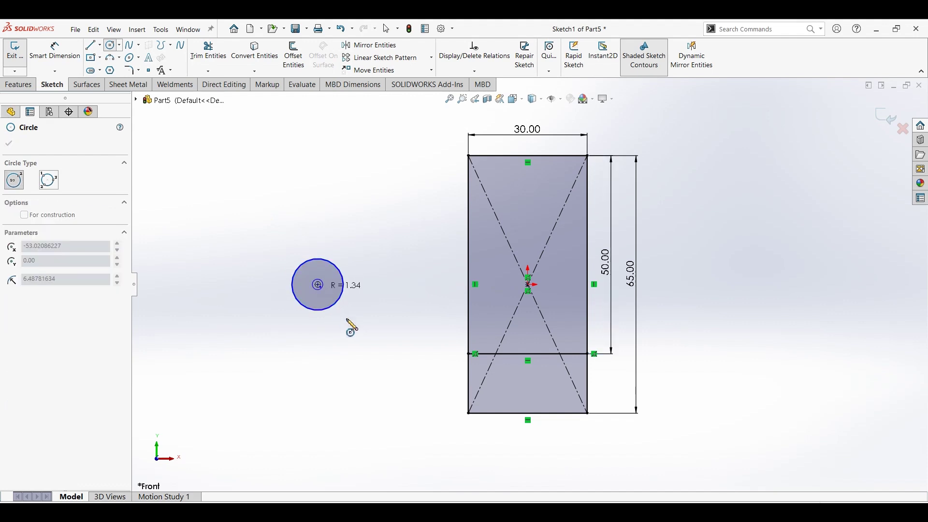
left_click(356, 332)
left_click(318, 285)
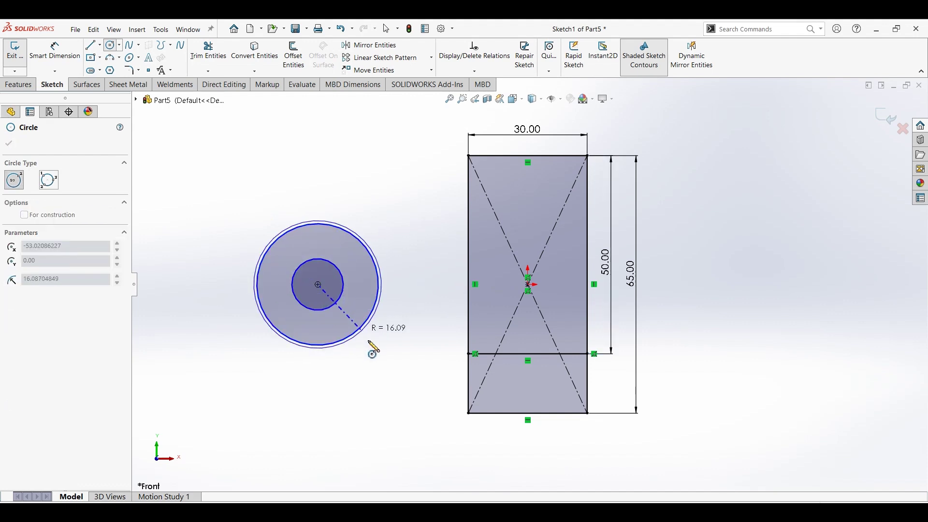
left_click(382, 365)
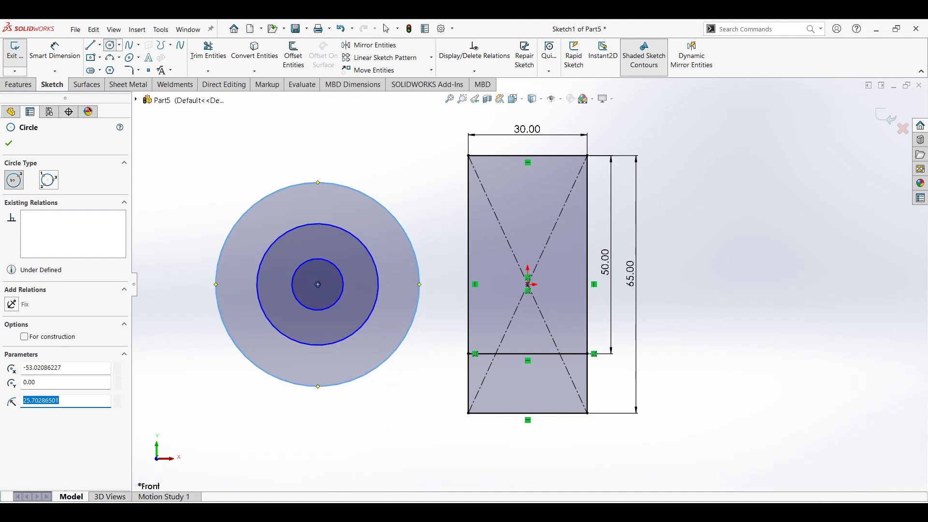
- Check the circle sizes in the PDF drawing and set the innermost circle's diameter to 6 mm
key("alt+Tab")
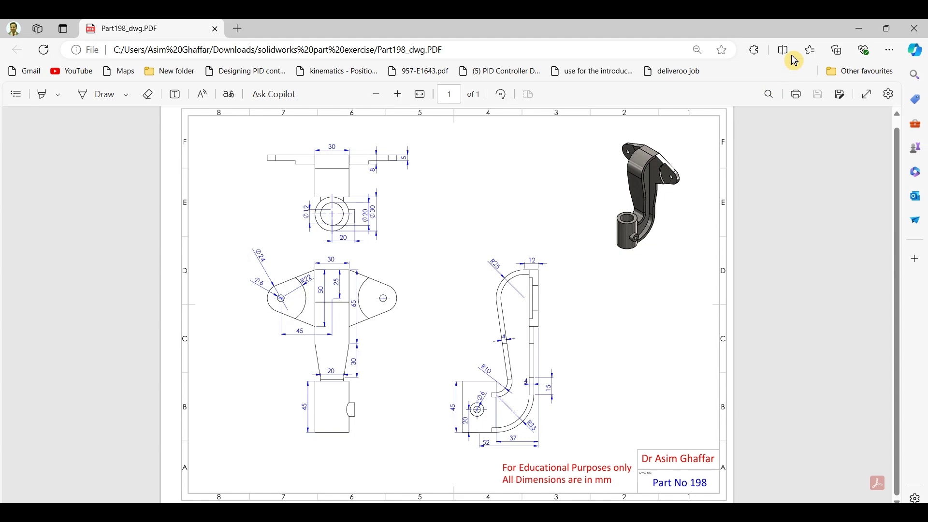
left_click(863, 30)
left_click(63, 56)
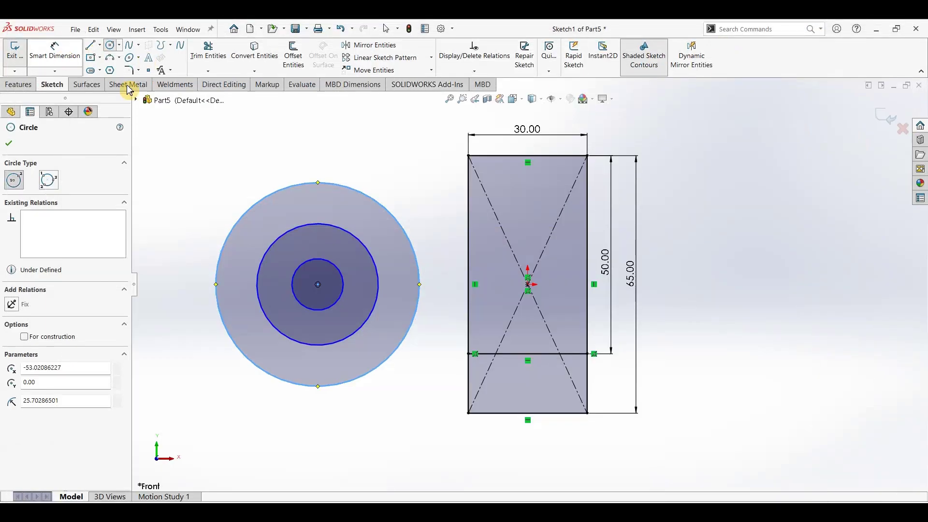
left_click(292, 276)
left_click(207, 184)
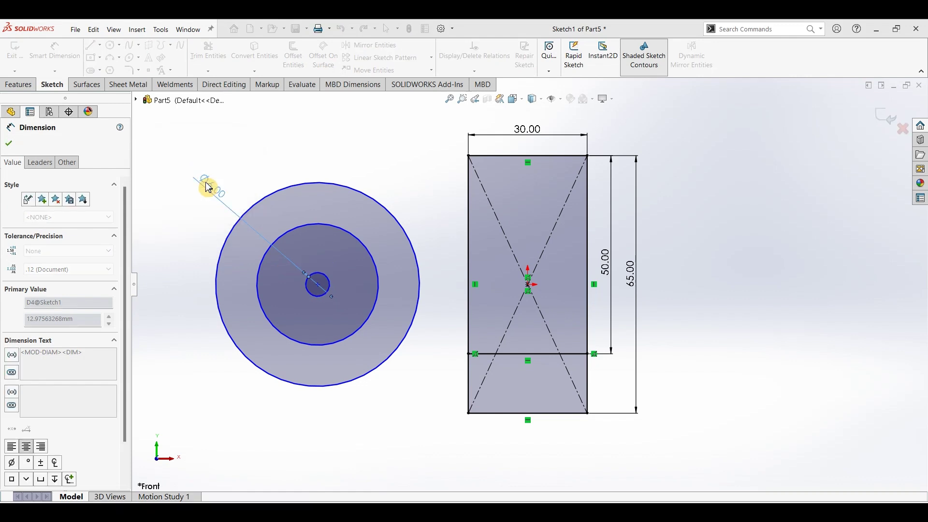
type("6")
key("Return")
- Set the middle circle's diameter to 24 mm and the outer circle's diameter to 44 mm
left_click(272, 242)
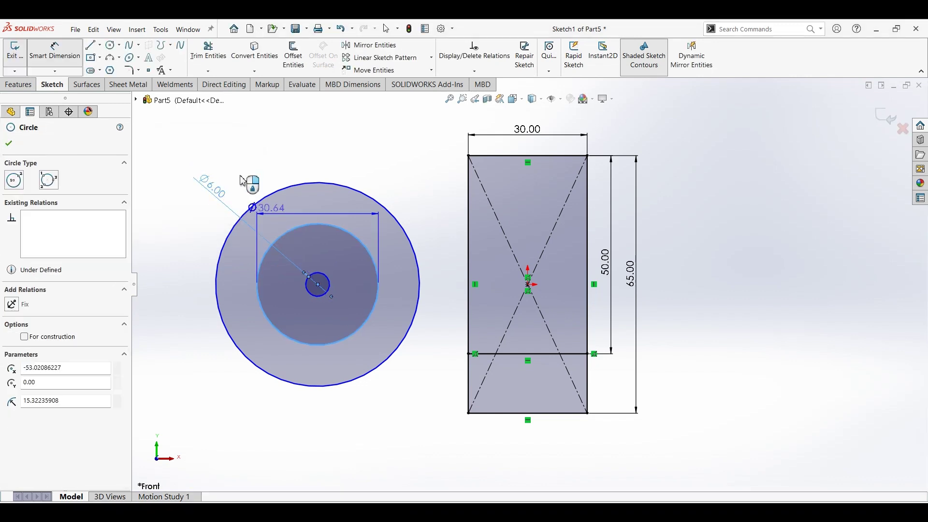
left_click(252, 182)
type("24")
key("Return")
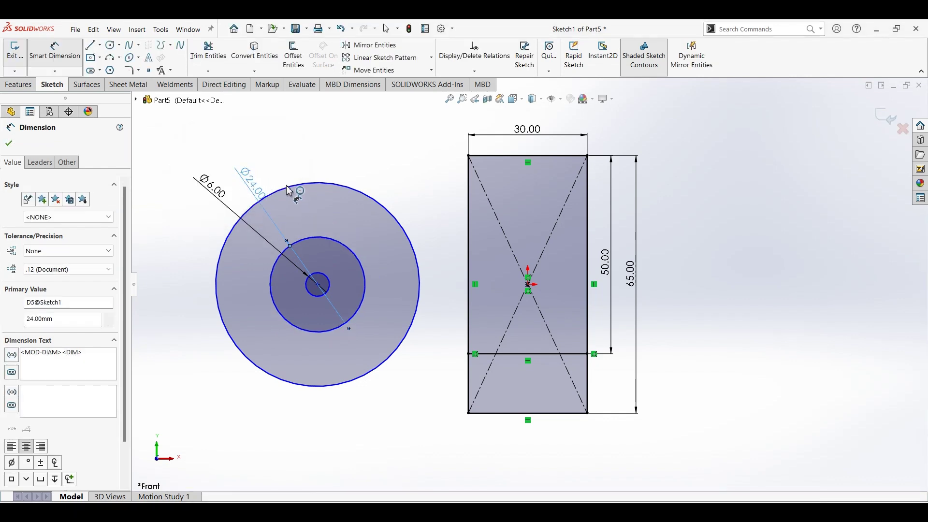
left_click(288, 190)
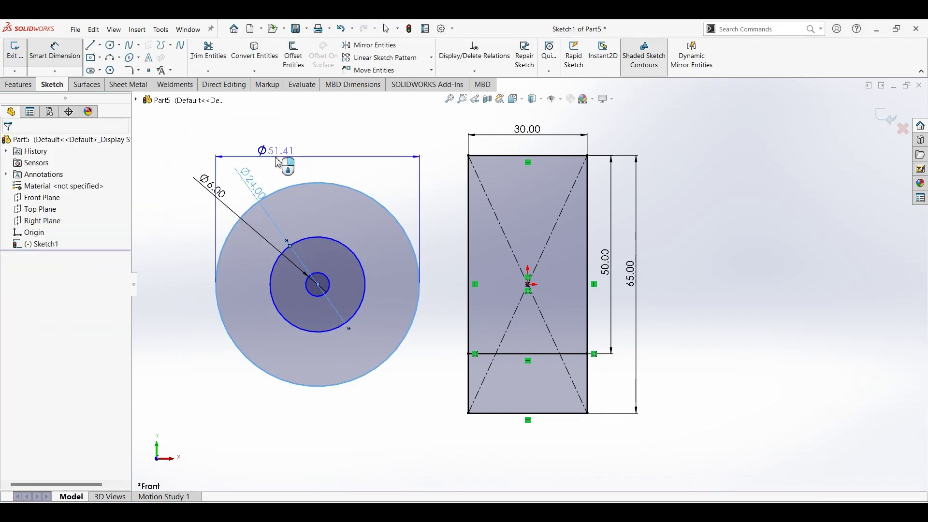
left_click(284, 163)
type("45")
key("Return")
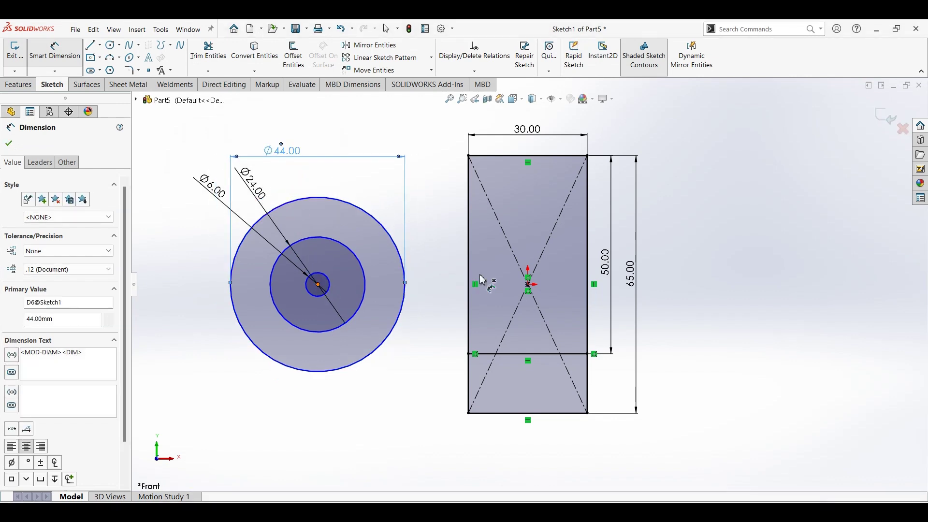
- Set the horizontal distance between the circles' common centre and the origin to 45 mm
left_click(531, 285)
left_click(456, 448)
type("45")
key("Return")
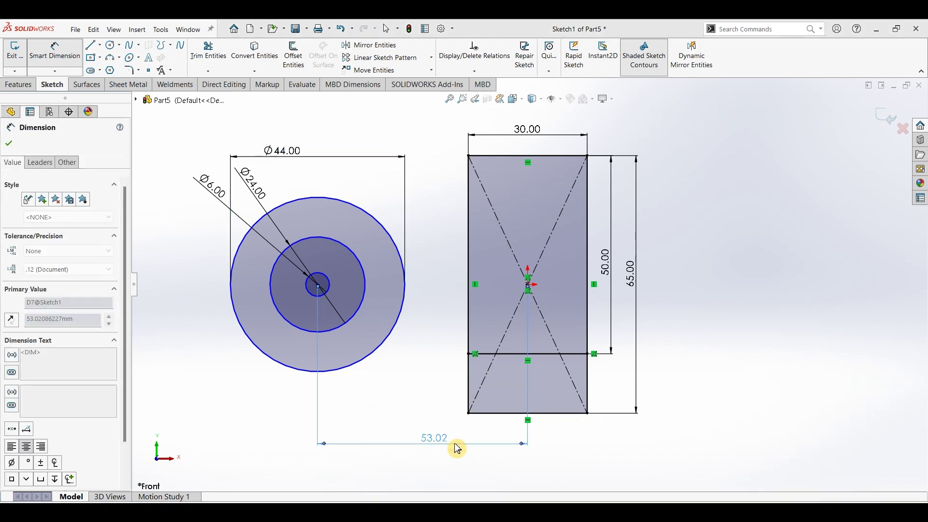
key("Escape")
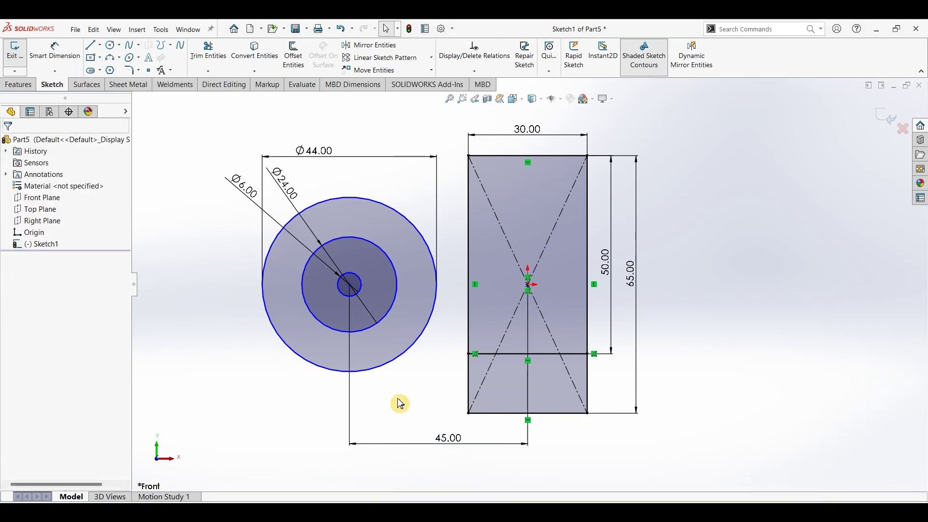
- Add a horizontal relation between the circles' common centre and the origin
left_click(349, 288)
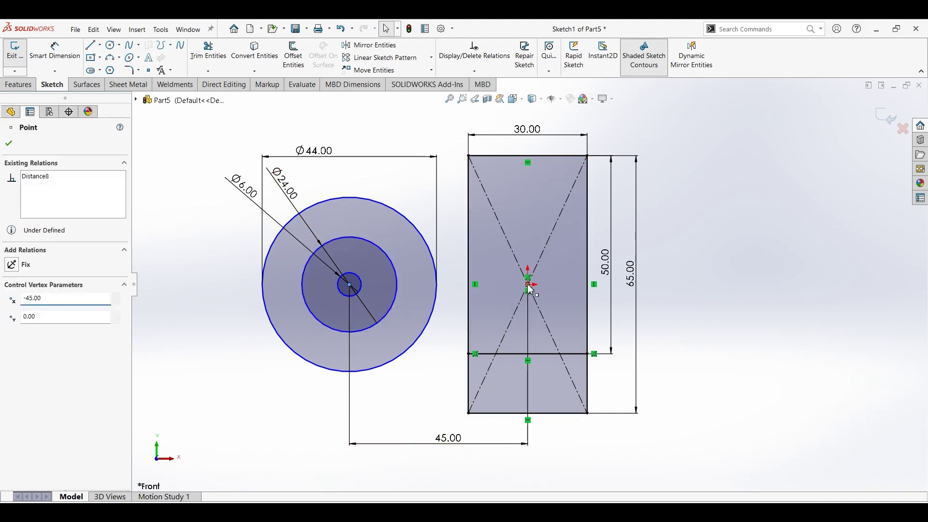
left_click(529, 285, "ctrl")
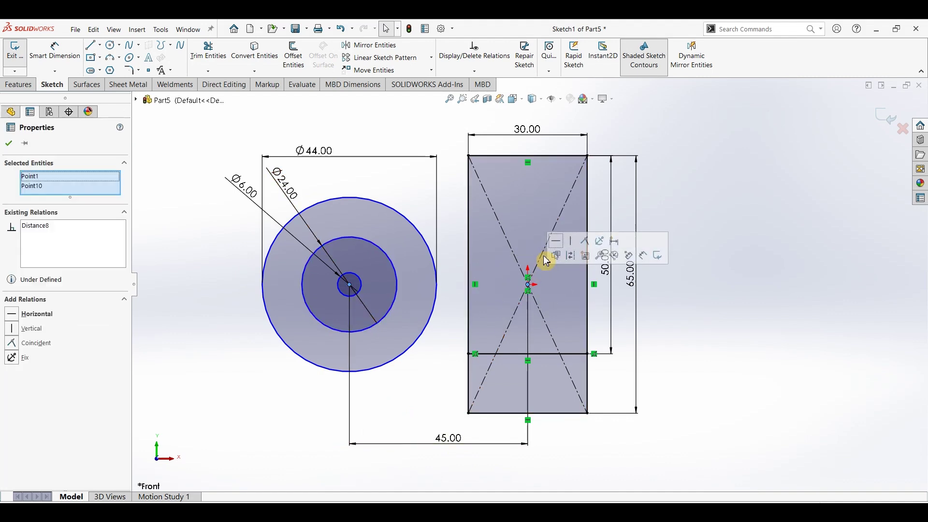
left_click(556, 242)
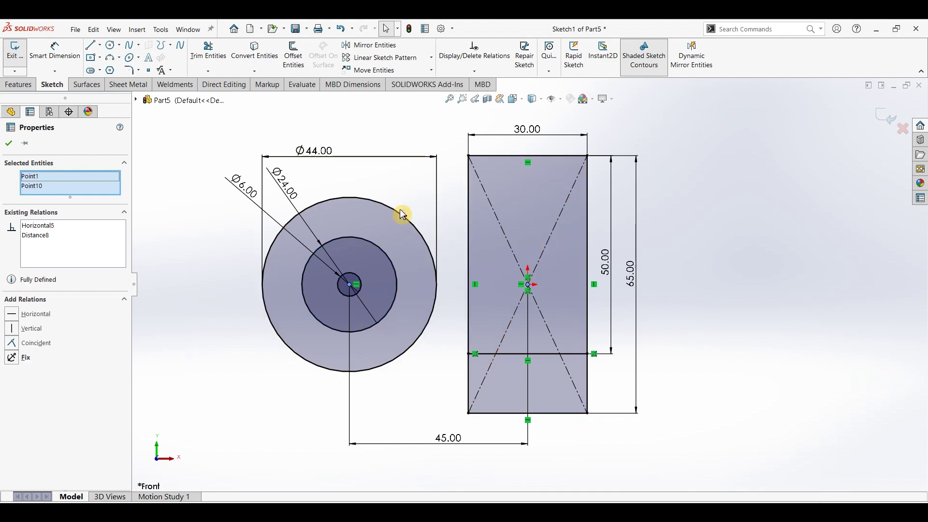
- Draw lines from the plate's upper-left corner and the left end of the inner horizontal line, each tangent to the 24 mm circle
left_click(90, 45)
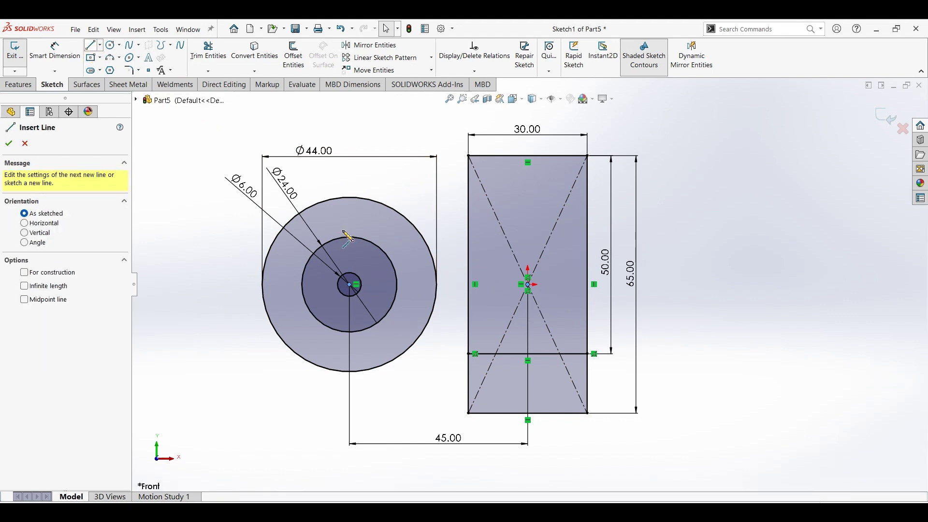
left_click(469, 156)
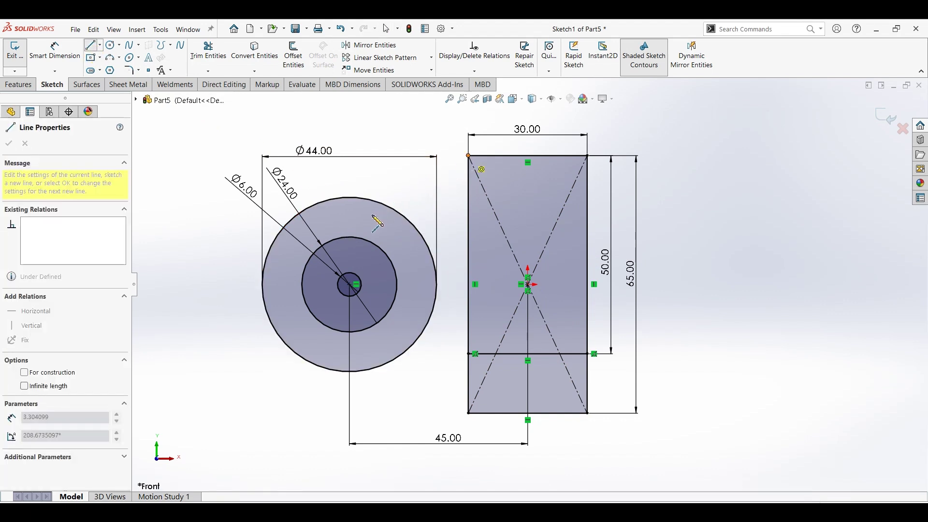
left_click(325, 244)
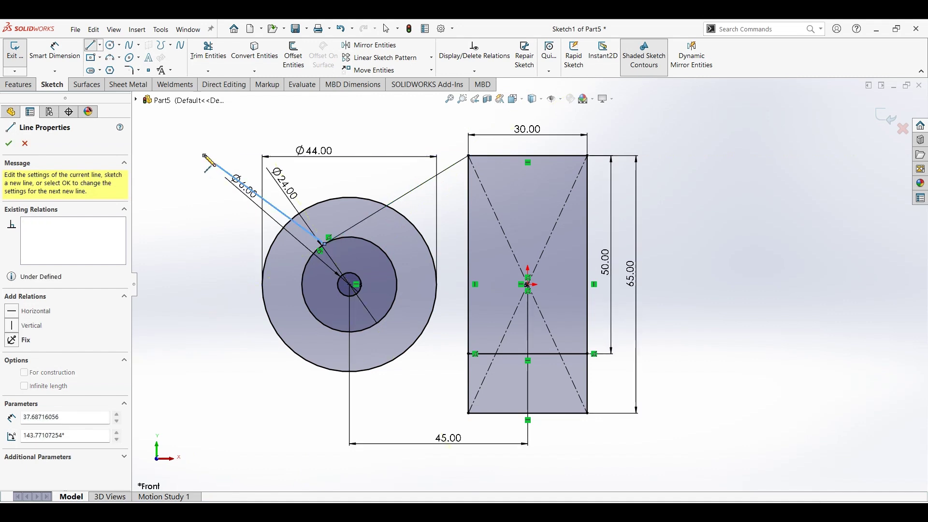
key("Escape")
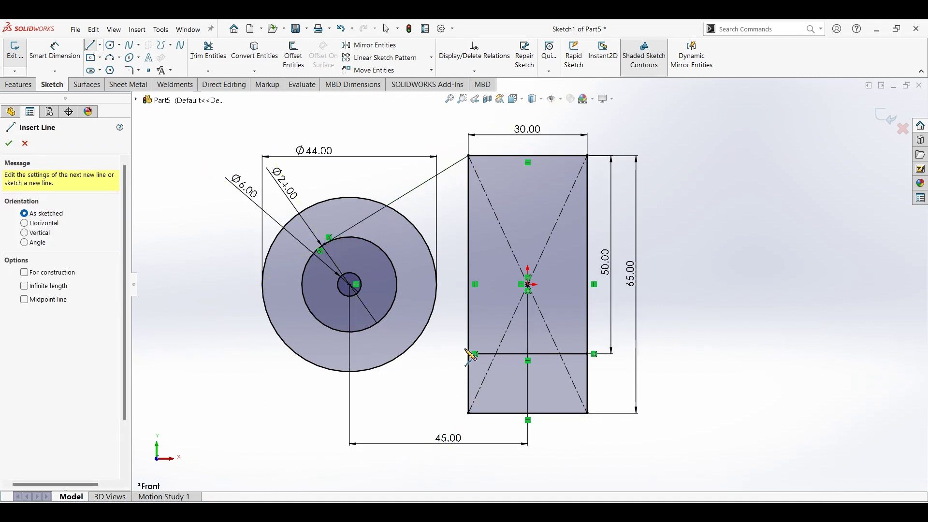
left_click(468, 355)
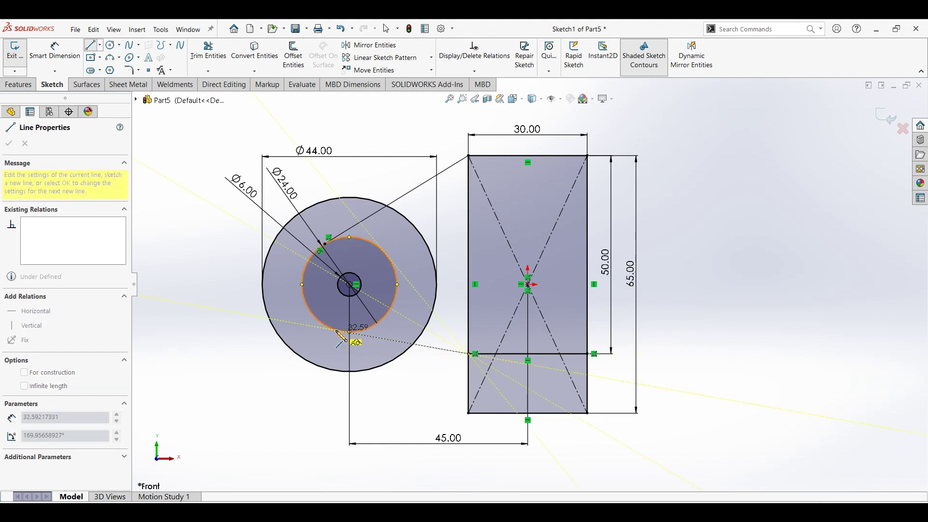
left_click(345, 334)
key("Escape")
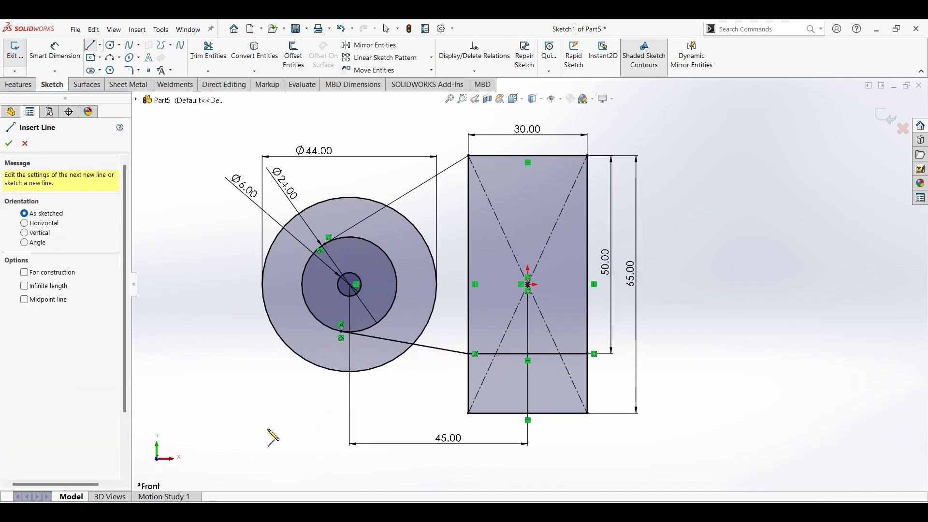
key("Escape")
- Check the lug position in the PDF drawing and delete the horizontal relation between the circles' centre and the origin
key("alt+Tab")
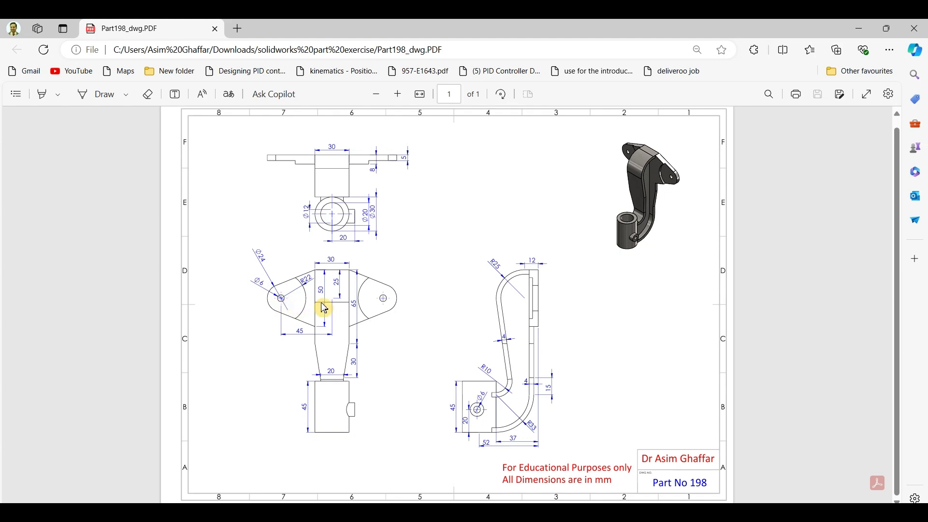
left_click(887, 29)
left_click(839, 55)
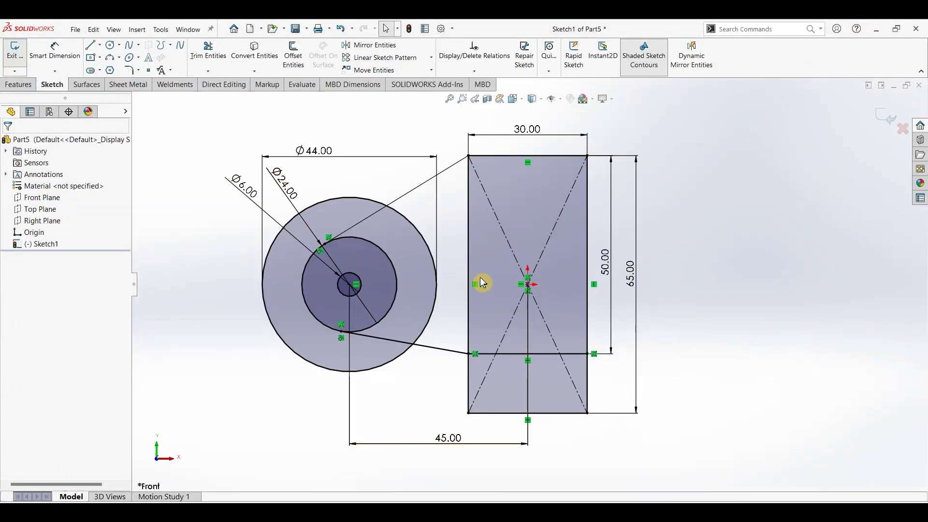
left_click(361, 291)
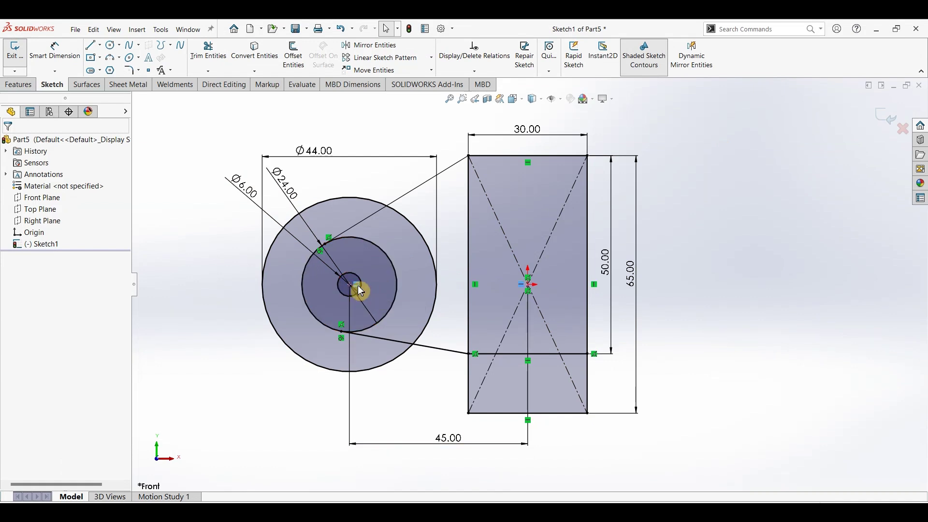
left_click(360, 290)
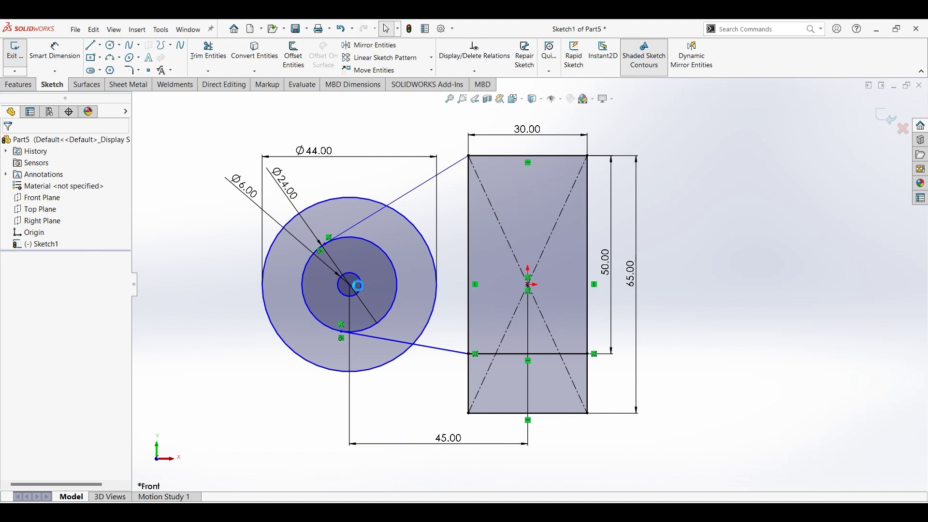
- Set the vertical distance between the plate's top edge and the circles' common centre to 25 mm
left_click(62, 60)
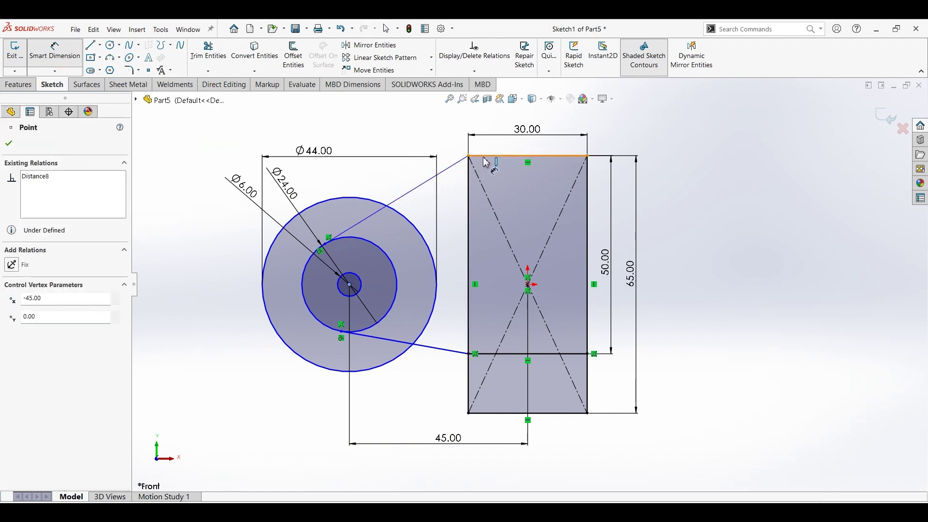
left_click(476, 185)
left_click(460, 231)
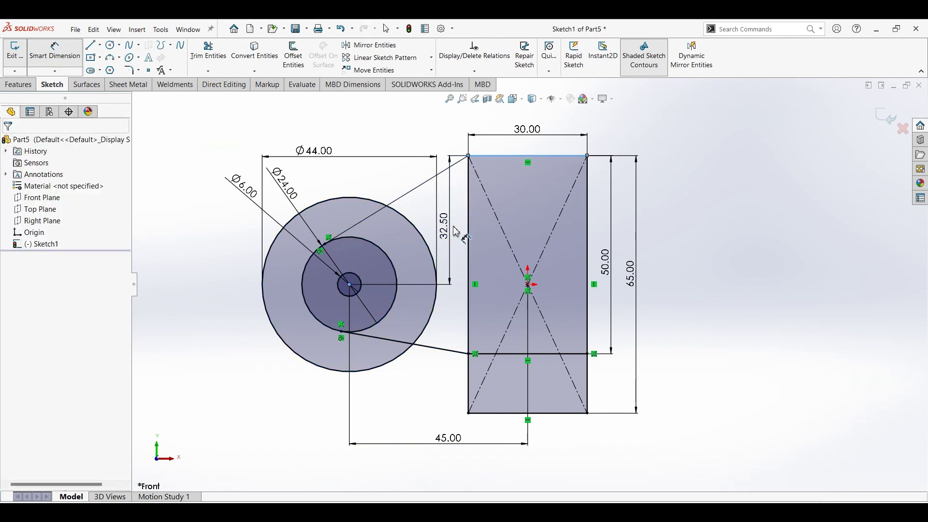
type("32.5")
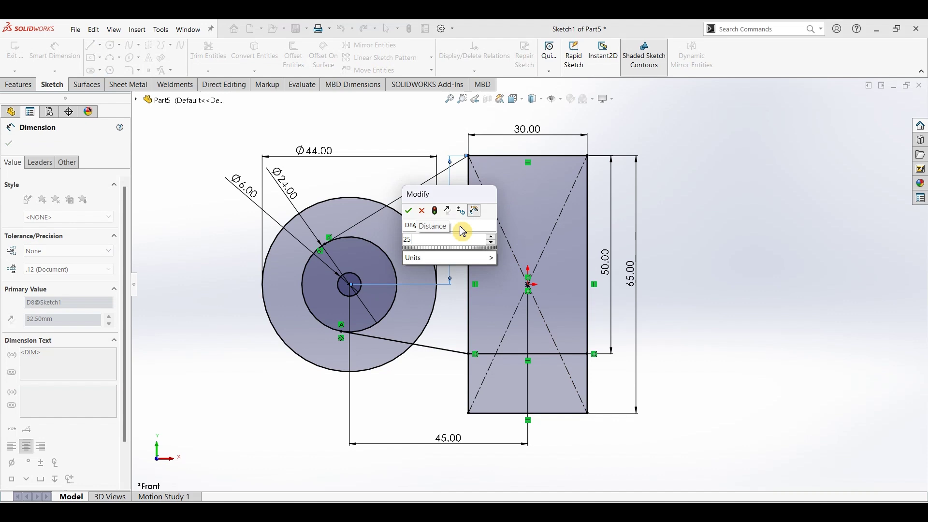
key("Return")
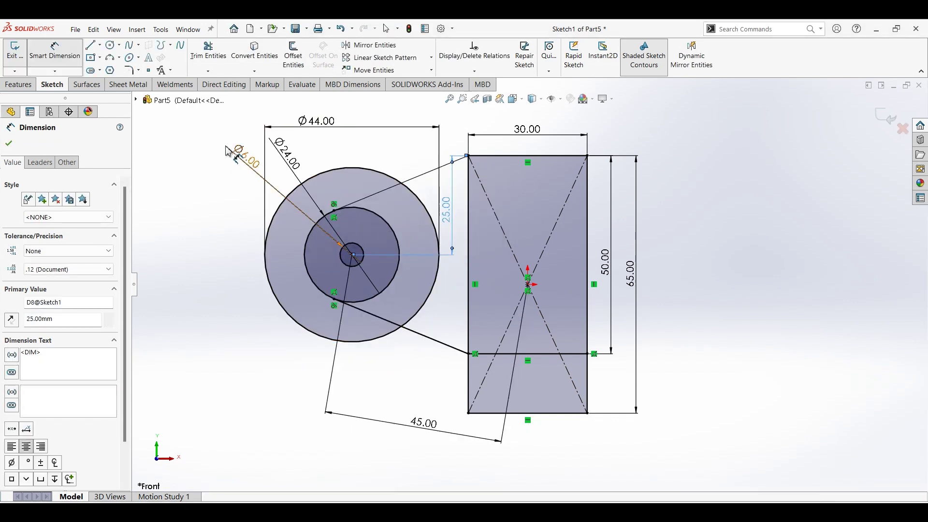
- Replace the slanted centre-to-origin dimension with a horizontal dimension of 45 mm between the circles' centre and the origin
left_click(426, 430)
key("Delete")
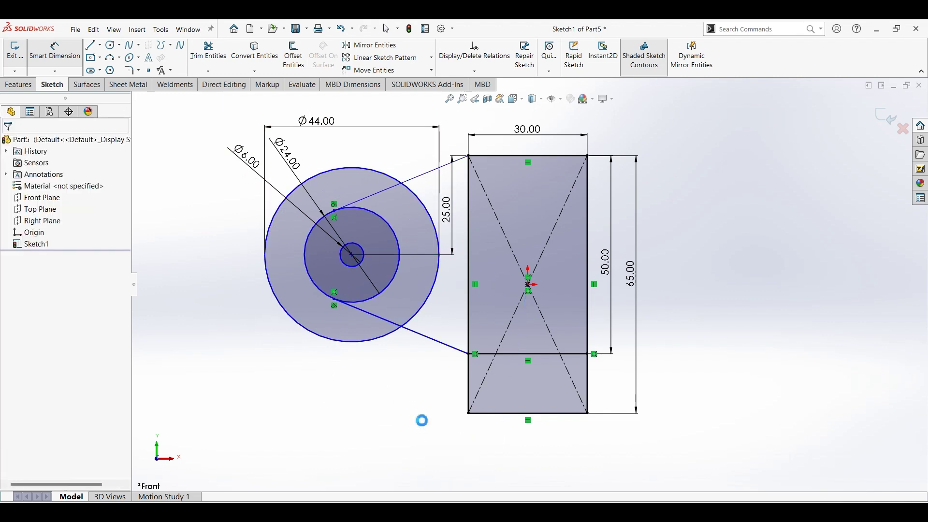
left_click(352, 256)
left_click(529, 286)
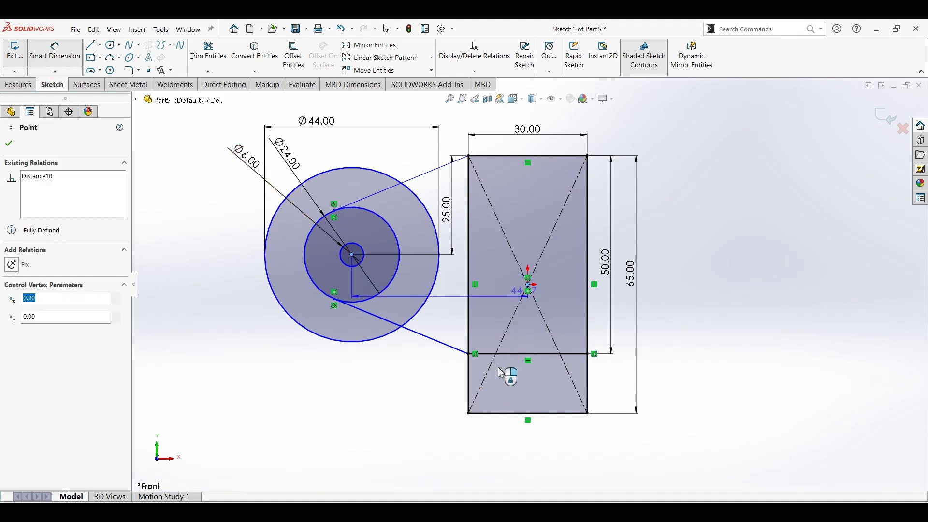
left_click(443, 451)
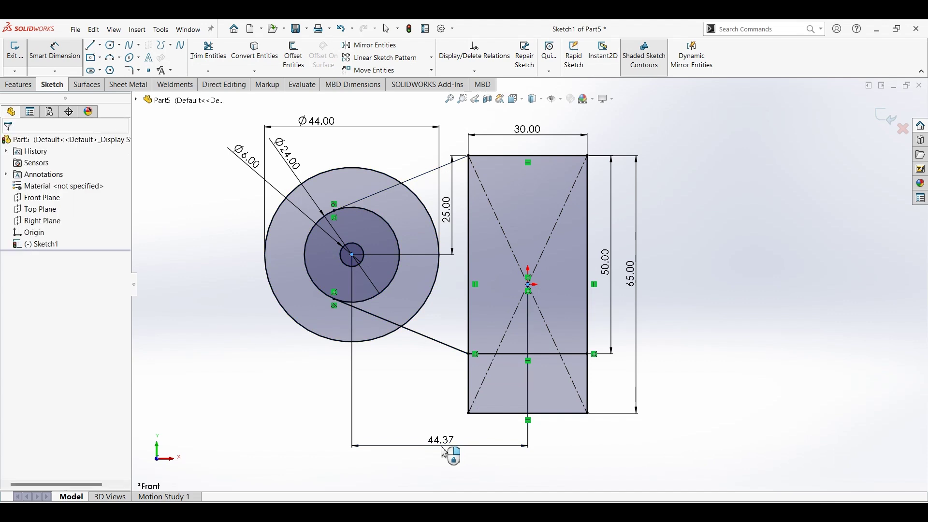
key("Return")
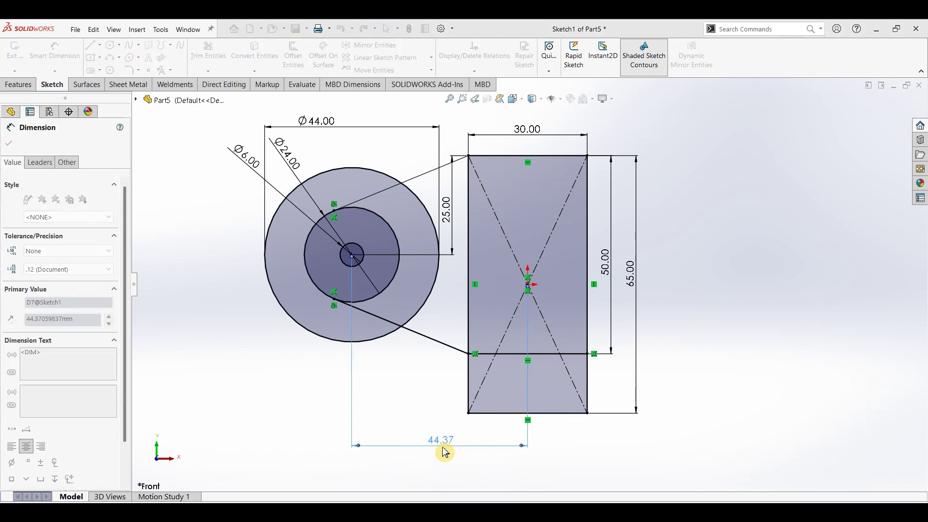
- Trim the 44 mm circle outside the two tangent lines and the 24 mm circle's arc between the tangent points on the plate side
left_click(215, 68)
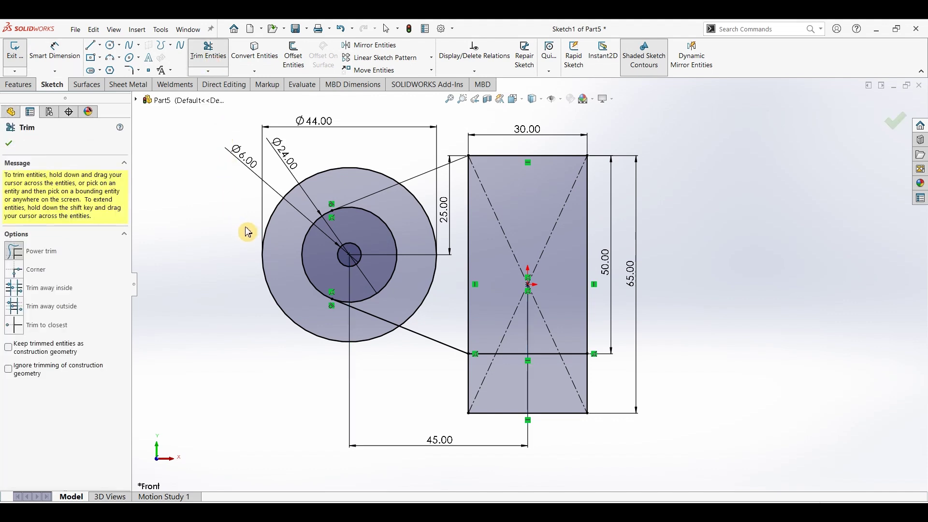
left_click_drag(244, 230, 282, 243)
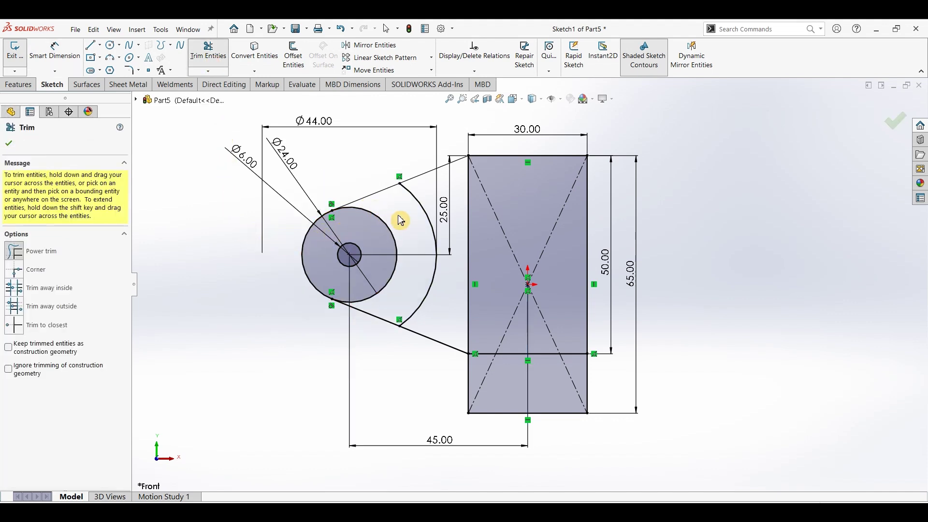
left_click_drag(394, 217, 380, 240)
left_click_drag(555, 260, 569, 247)
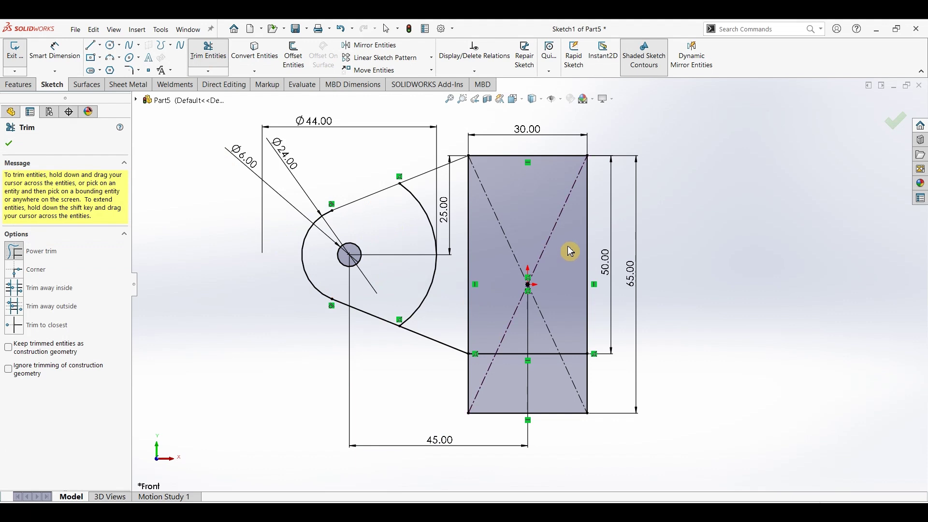
left_click(11, 148)
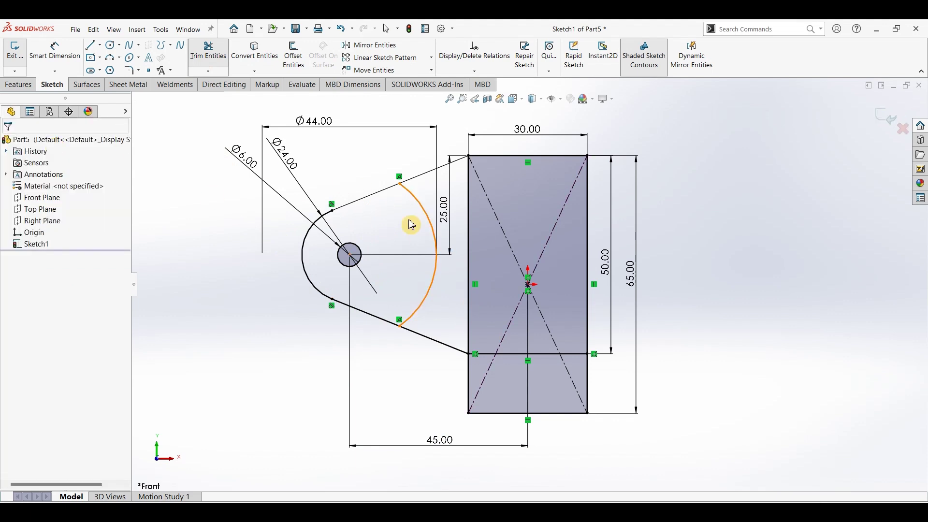
- Draw a vertical construction centreline about 21.6 mm long upward from the origin
left_click(100, 45)
left_click(116, 70)
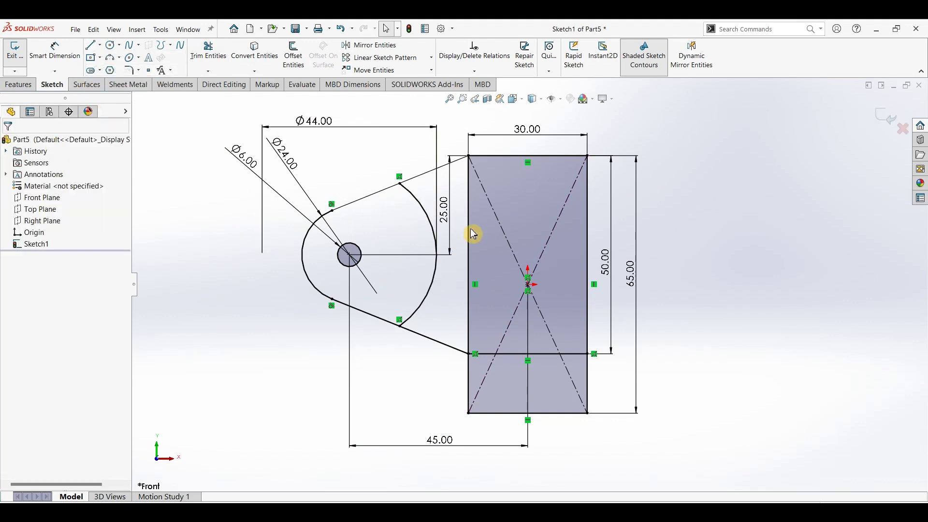
left_click(528, 285)
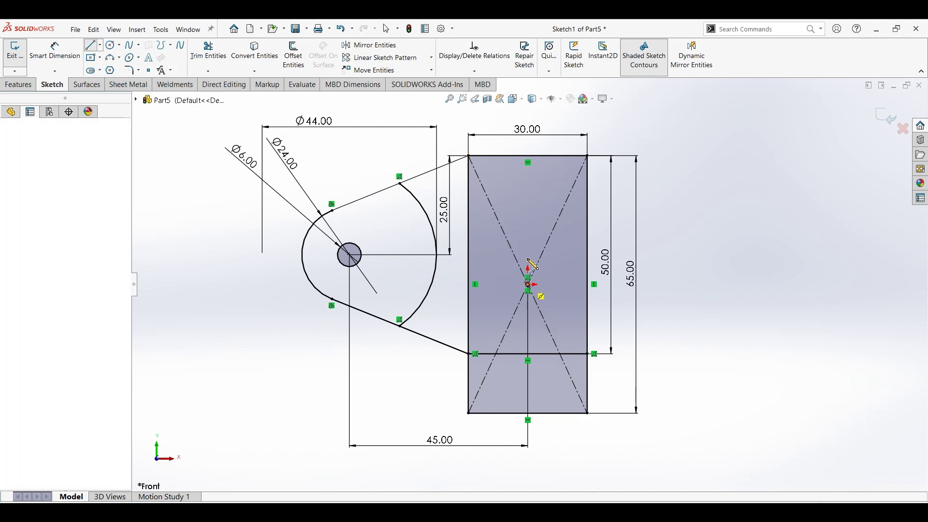
left_click(528, 199)
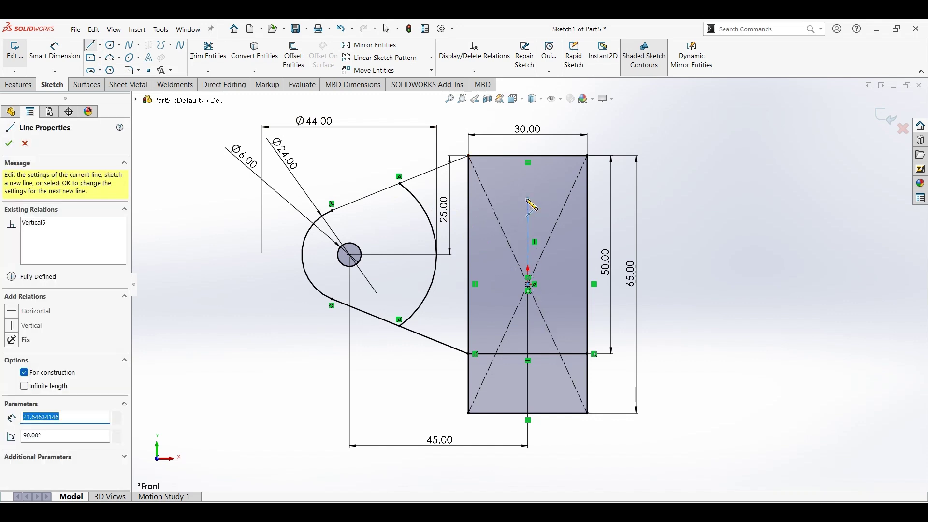
key("Escape")
key("Escape")
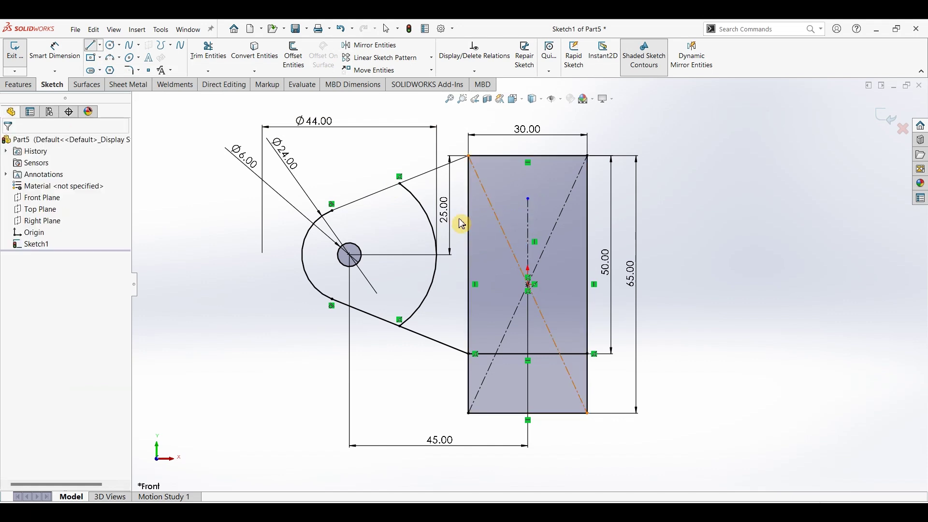
- Mirror the lug's two arcs, two tangent lines and 6 mm hole about the vertical centreline, keeping the originals
left_click(371, 45)
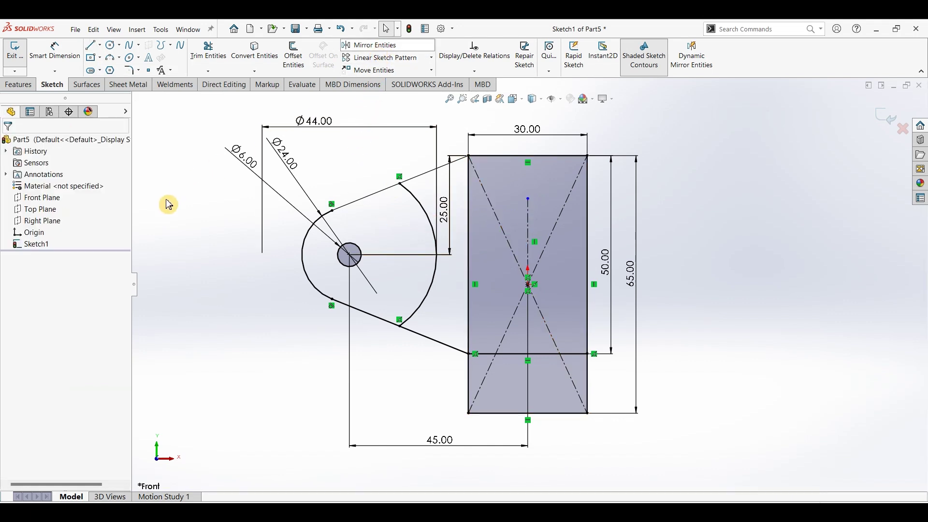
left_click(308, 235)
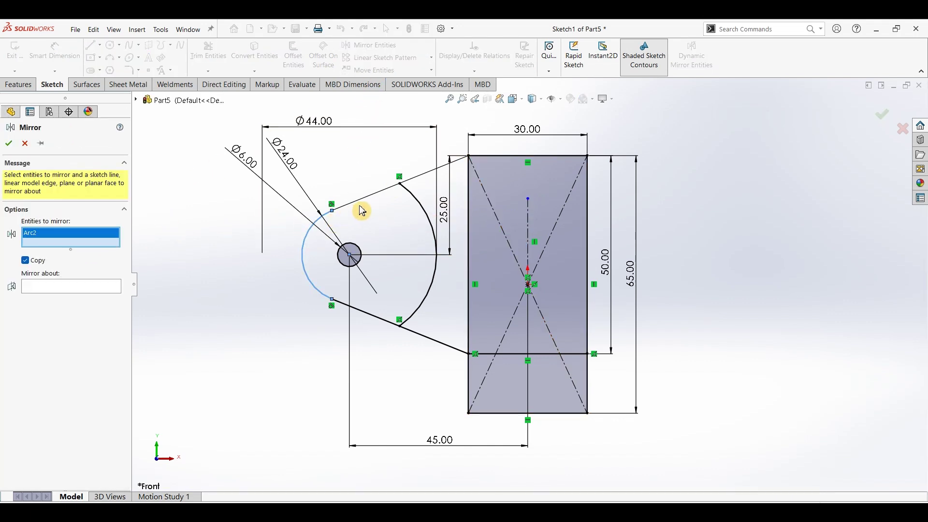
left_click(368, 199)
left_click(427, 211)
left_click(365, 248)
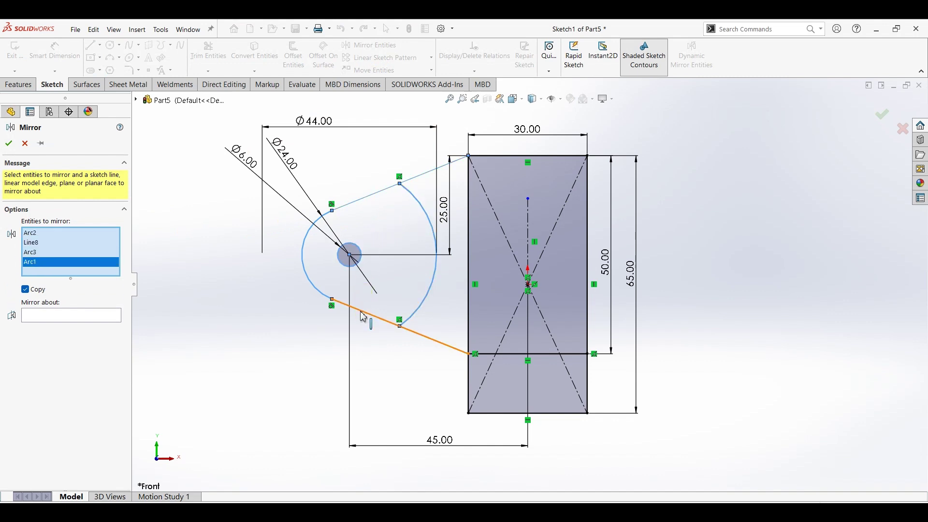
left_click(363, 313)
left_click(63, 325)
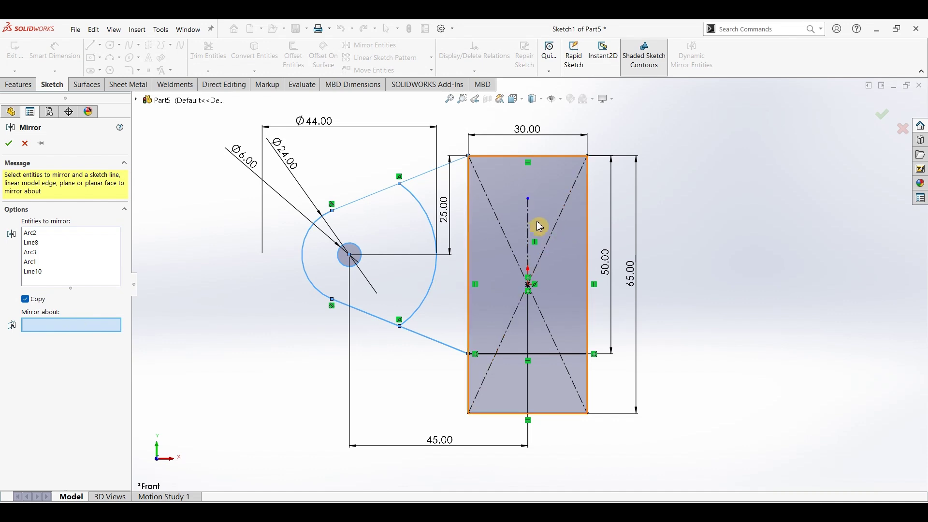
left_click(529, 235)
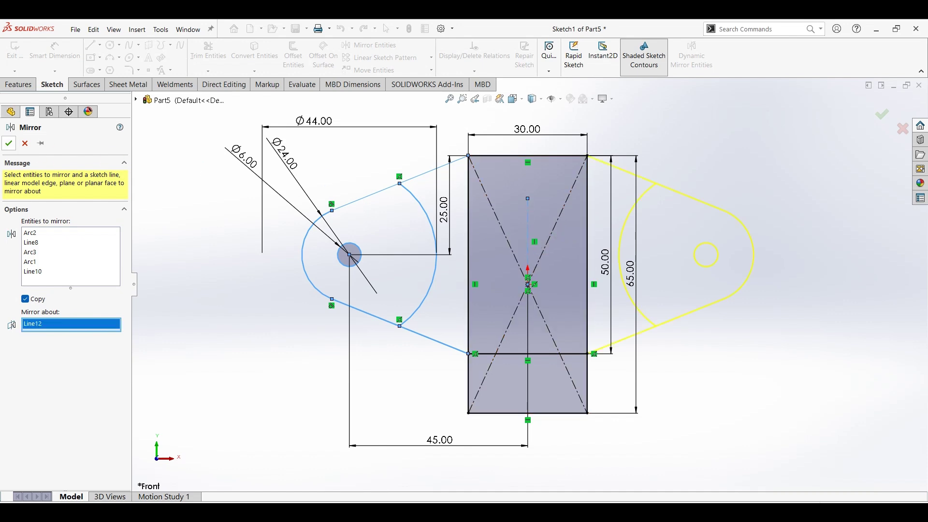
key("Return")
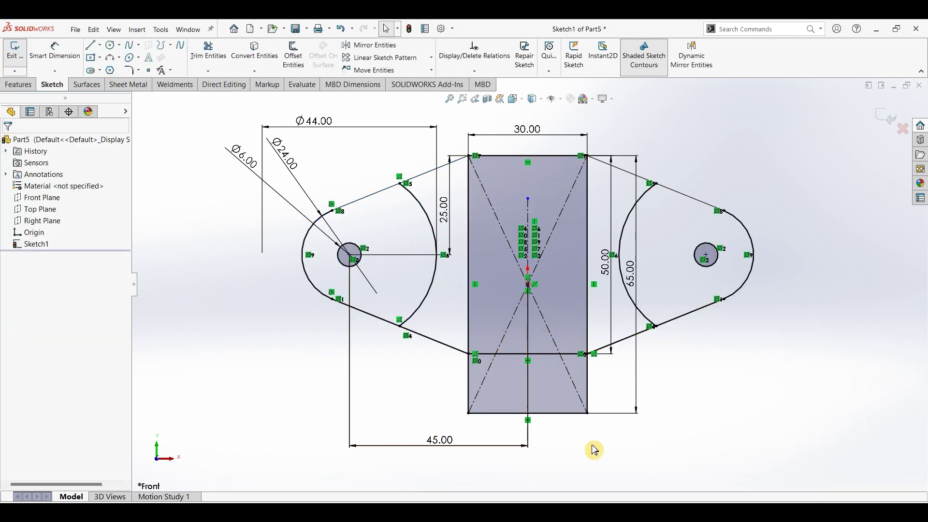
- Sketch three connected lines below the plate's lower edge as a tapered tail, about 30 mm high and about 16 mm wide at its base
key("alt+Tab")
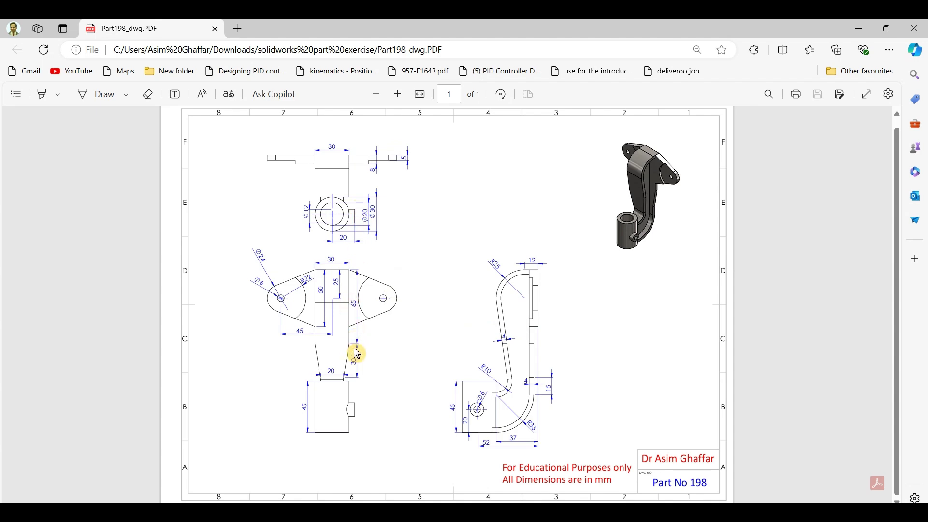
key("alt+Tab")
left_click(90, 45)
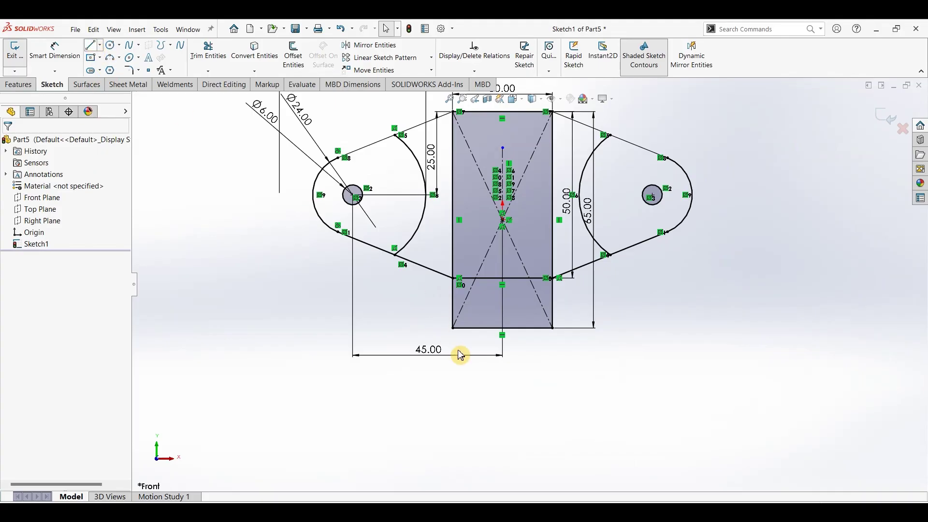
left_click(453, 328)
left_click(480, 426)
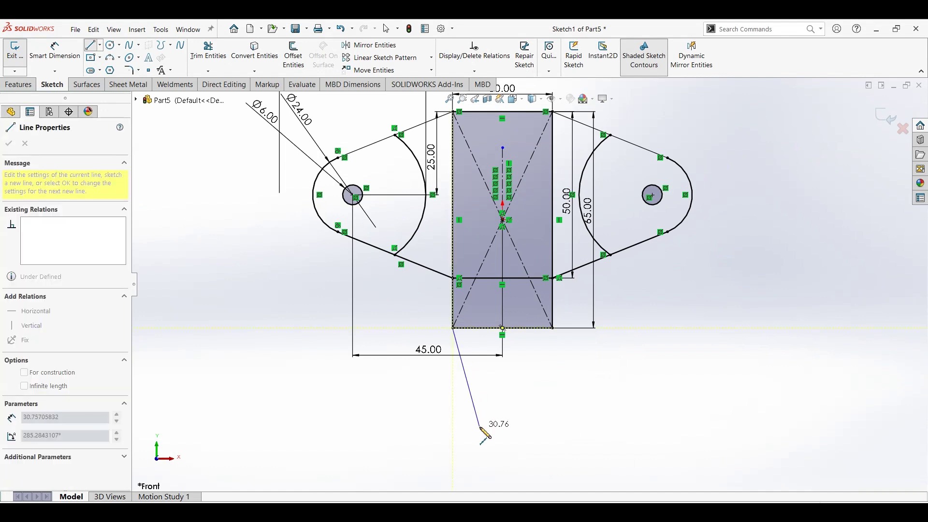
left_click(534, 426)
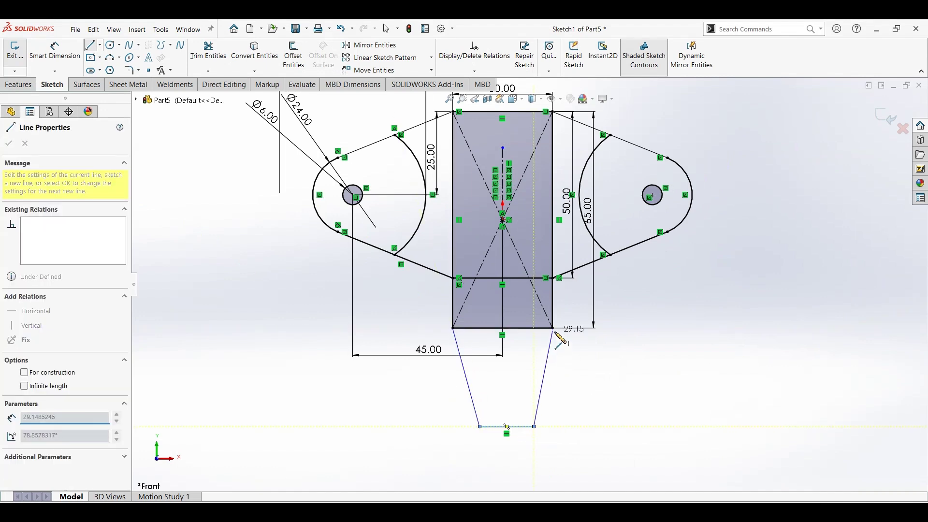
left_click(552, 328)
- Dimension the horizontal base line of the tapered tail to 20 mm
left_click(43, 52)
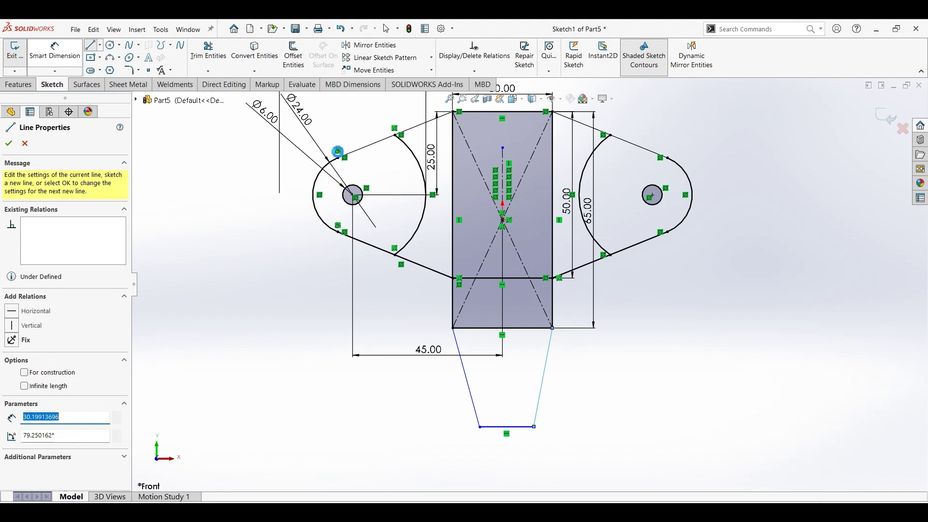
left_click(507, 454)
left_click(524, 454)
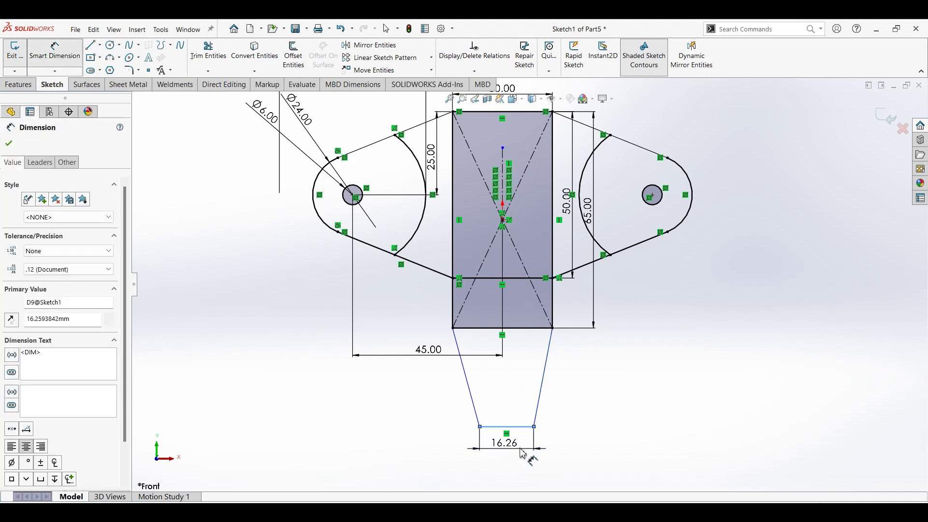
key("Return")
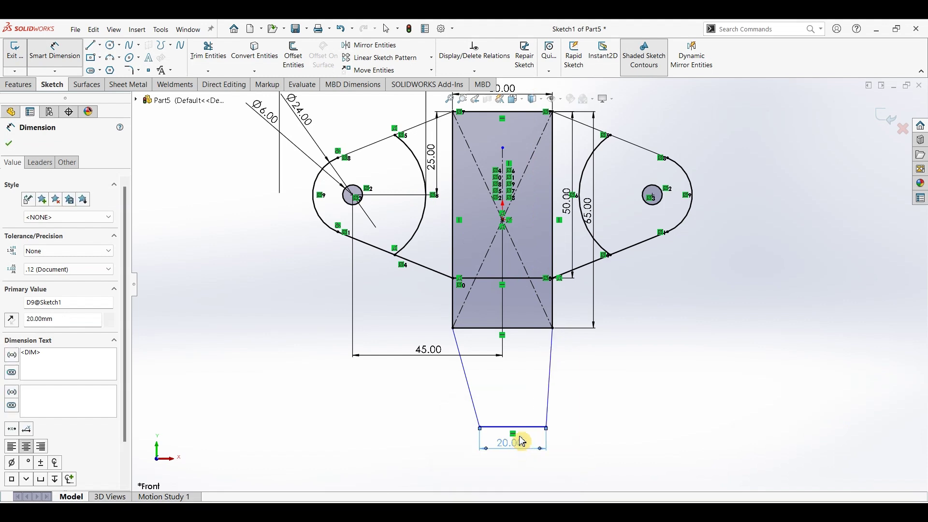
- Dimension the vertical distance between the tail's base line and the plate's lower edge to 30 mm
left_click(526, 426)
left_click(537, 330)
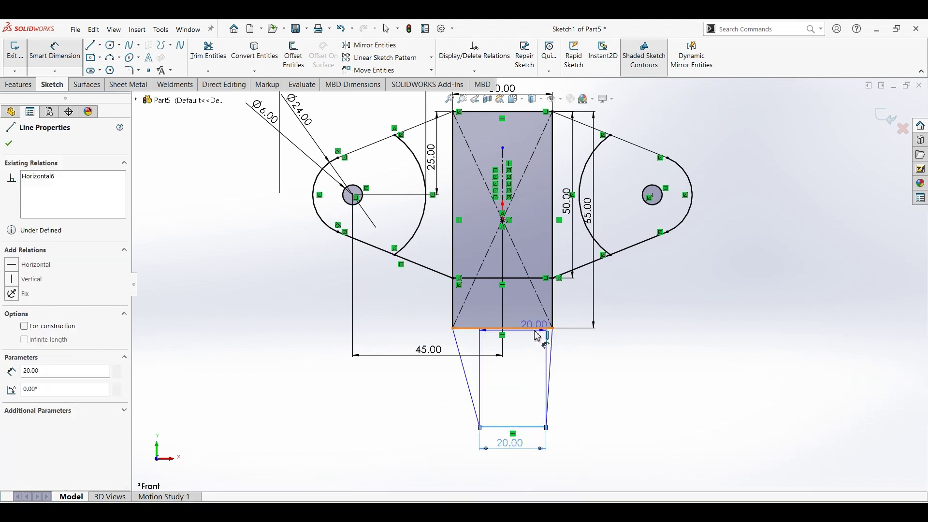
left_click(595, 396)
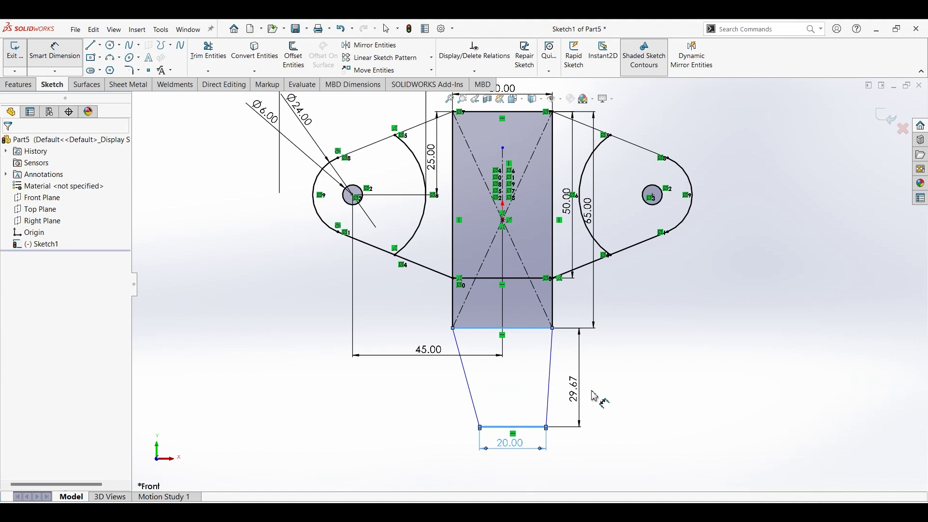
left_click(596, 395)
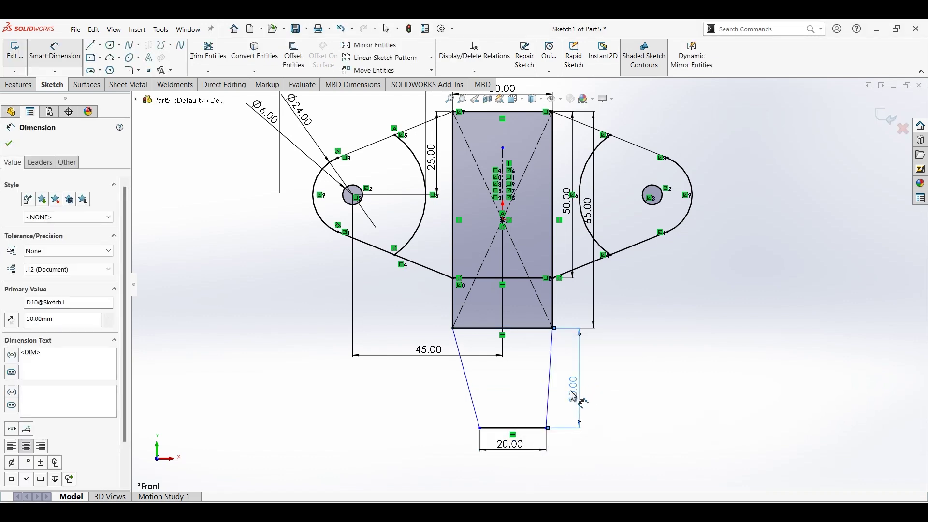
key("Escape")
key("Escape")
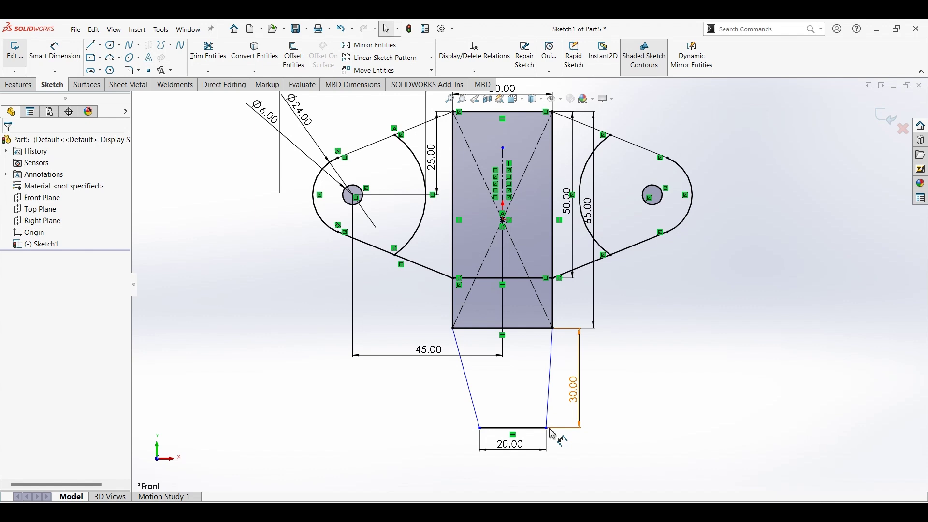
- Make the tail's two slanted lines symmetric about the vertical construction centreline
left_click(474, 396)
left_click(548, 393)
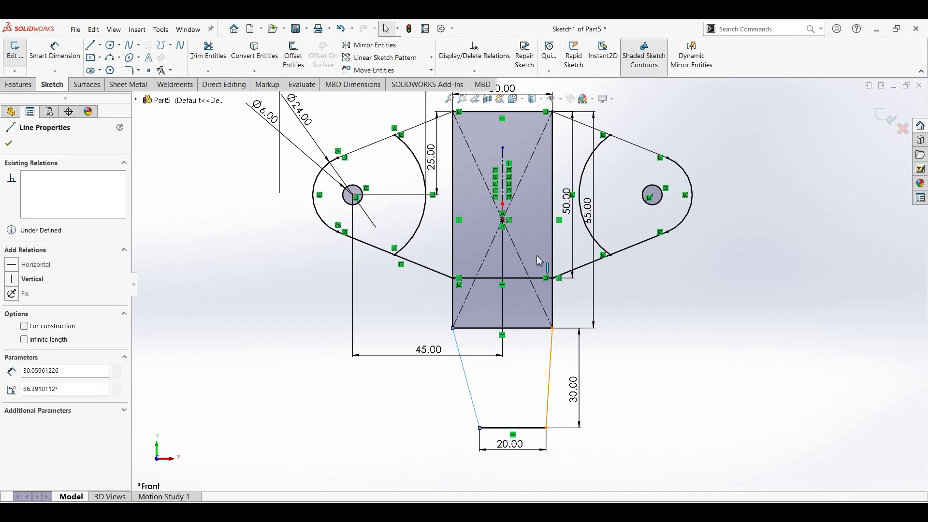
left_click(504, 163, "ctrl")
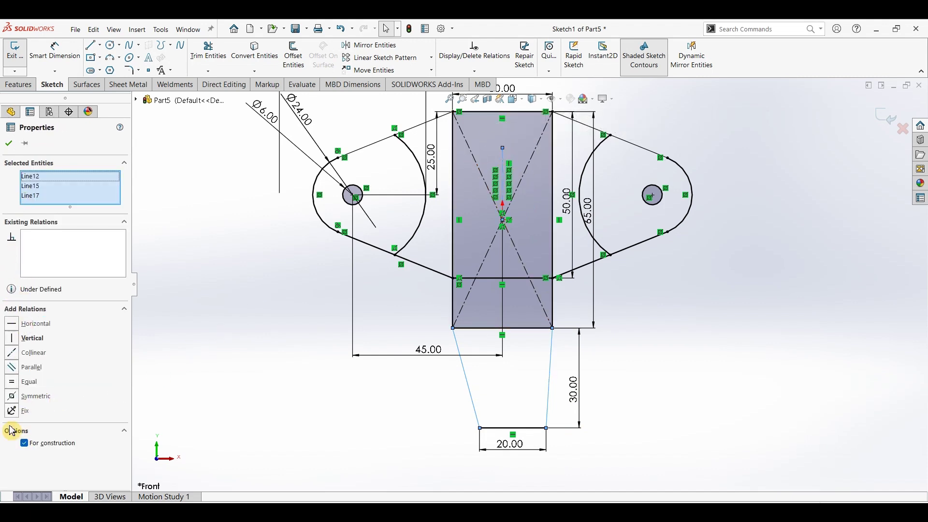
left_click(12, 396)
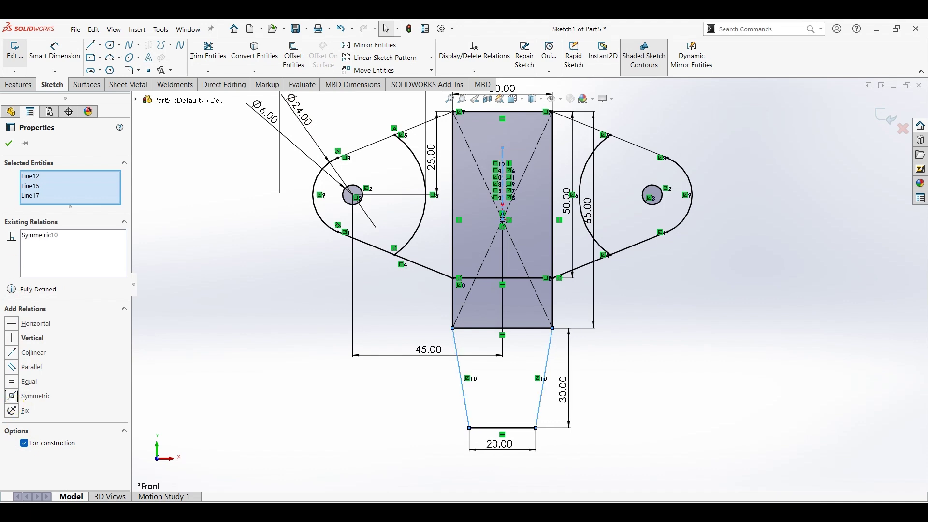
left_click(9, 143)
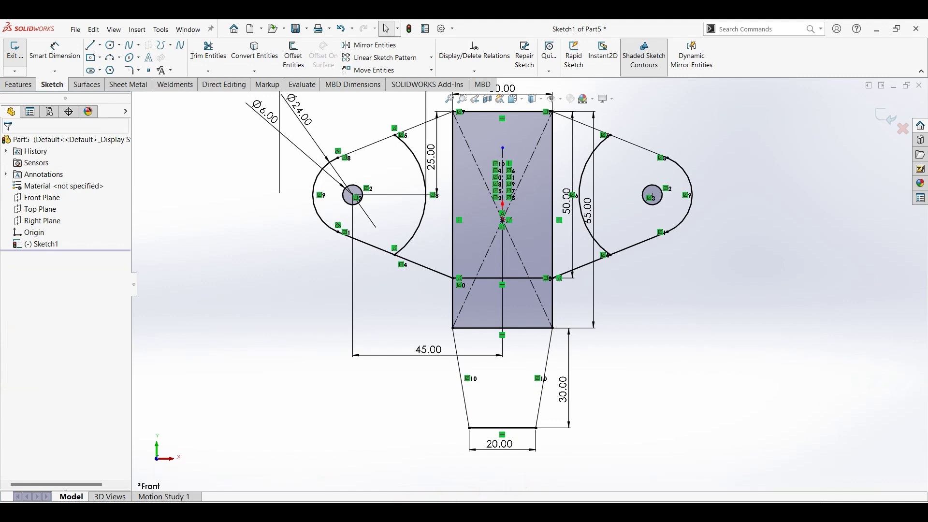
- Check the drawing's thickness dimensions and extrude the two outer lug regions, excluding their 6 mm holes, to a blind depth of 5 mm
left_click(332, 512)
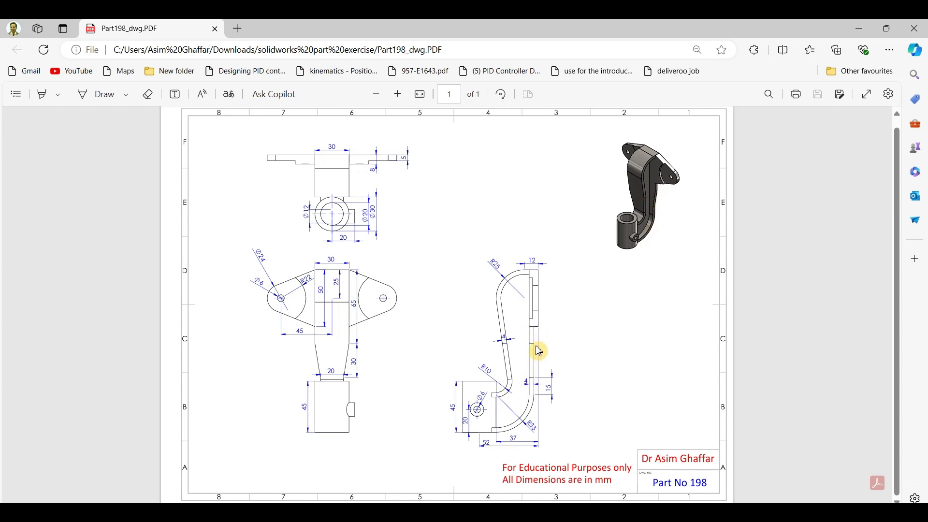
left_click(859, 29)
left_click(18, 85)
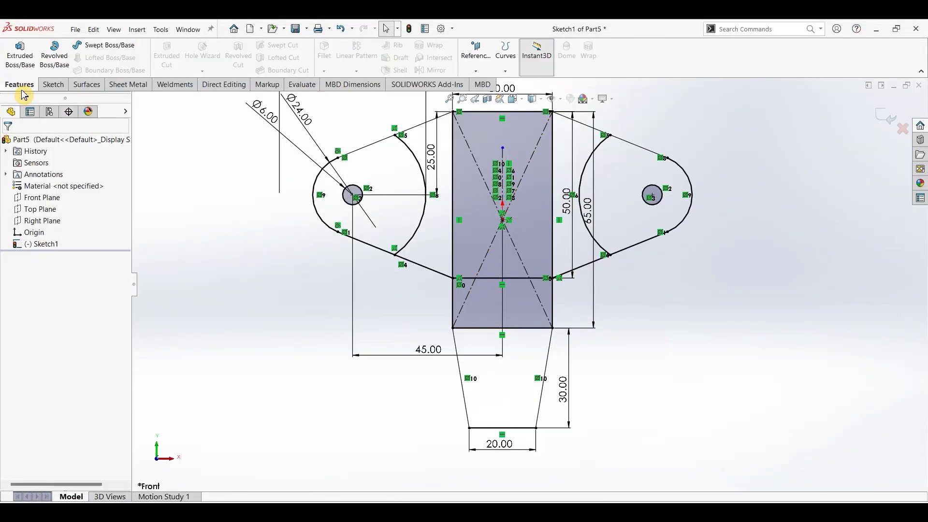
left_click(20, 54)
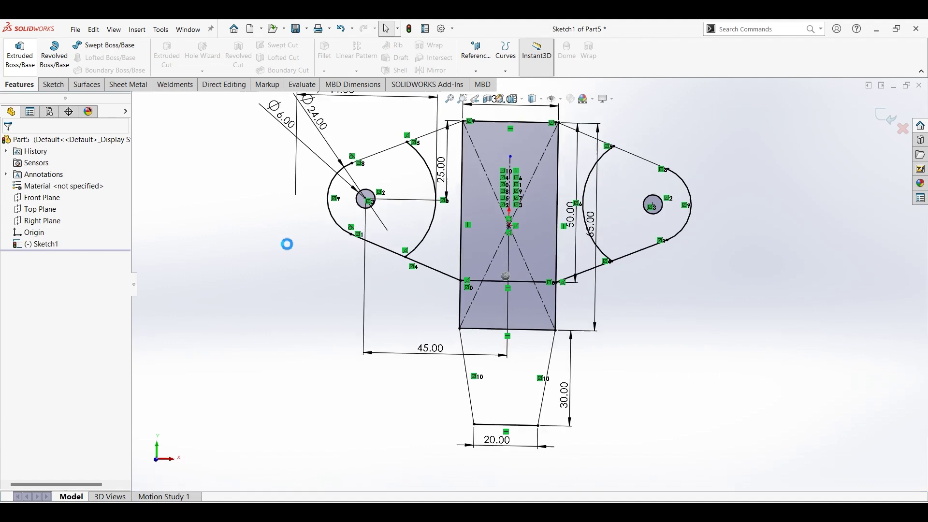
type("5")
key("Return")
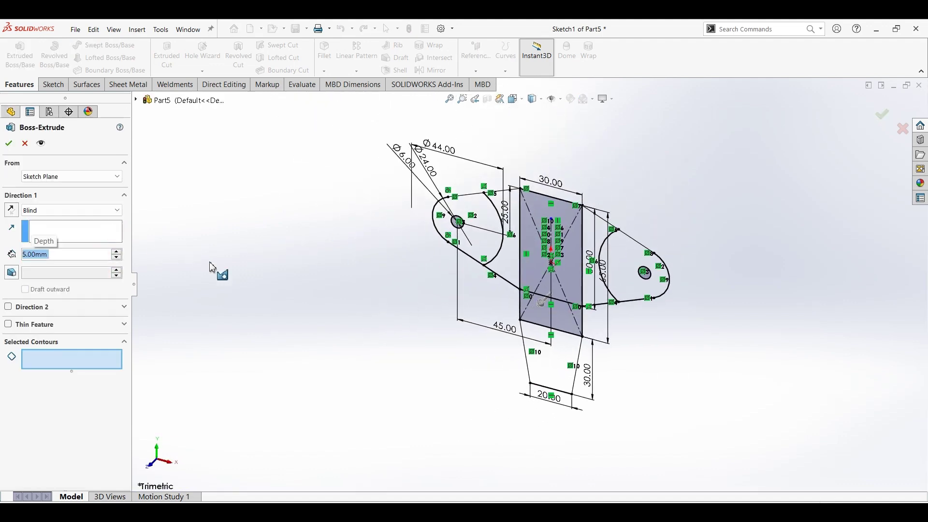
left_click(481, 213)
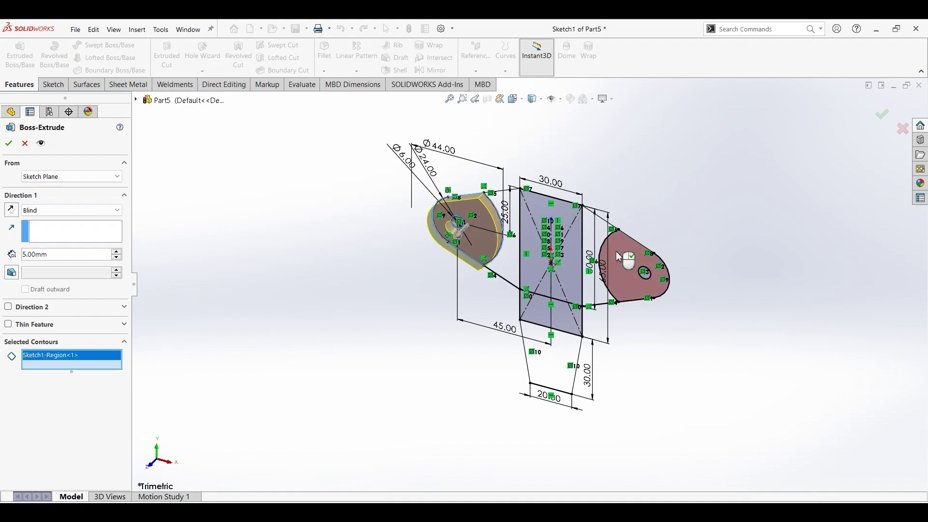
left_click(619, 256)
middle_click_drag(379, 314, 346, 319)
key("Return")
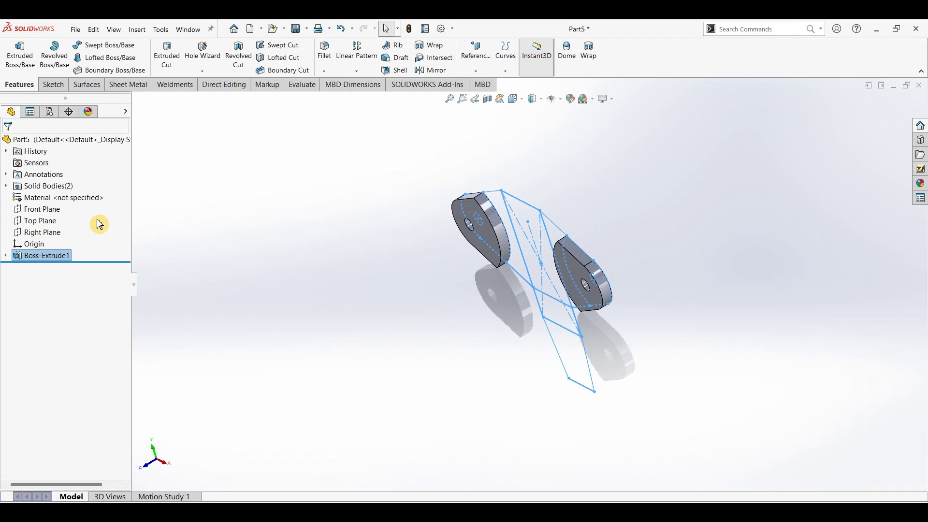
- Reuse the lug sketch to extrude the central plate region and both adjoining regions up to the lug arcs by 8 mm, merging the result
left_click(7, 257)
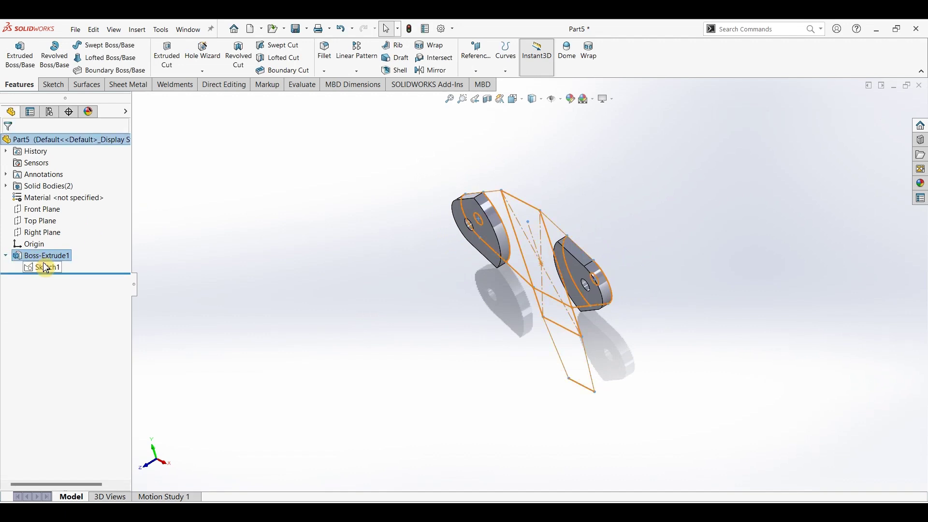
double_click(46, 268)
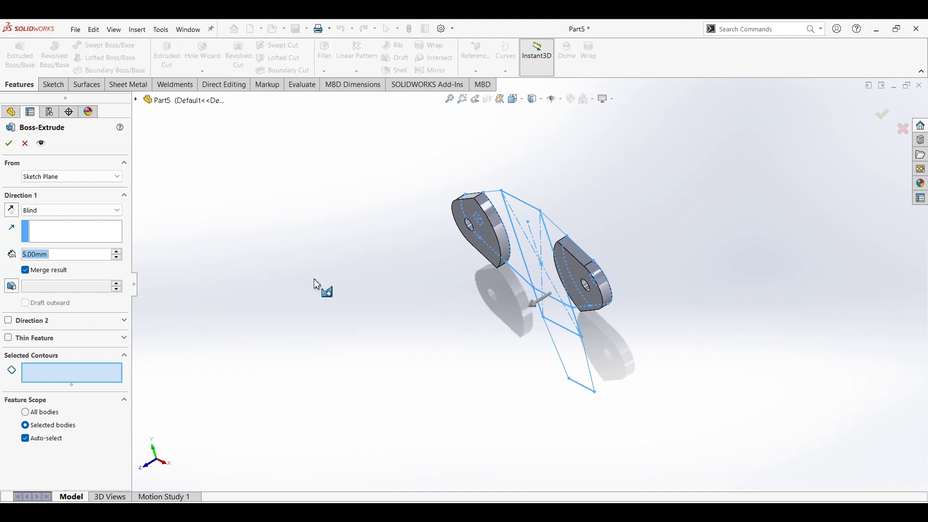
middle_click_drag(420, 295, 439, 290)
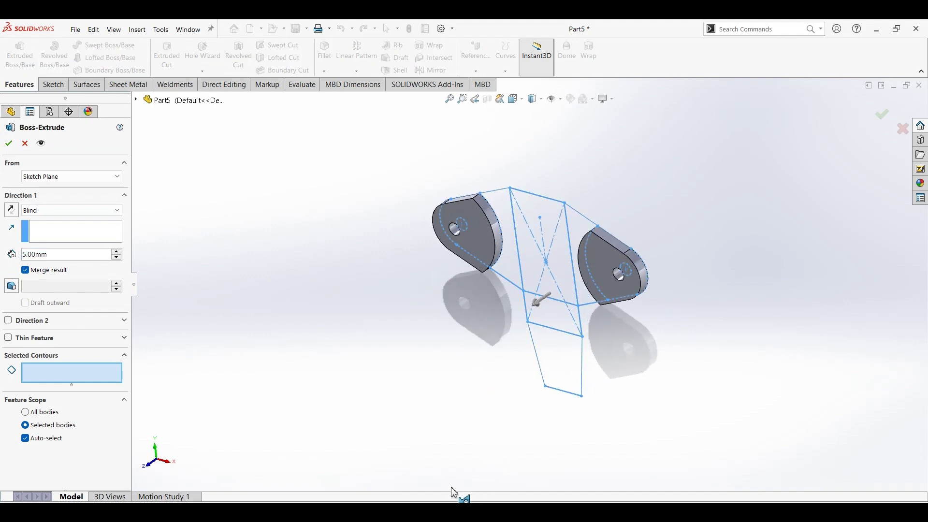
left_click(319, 510)
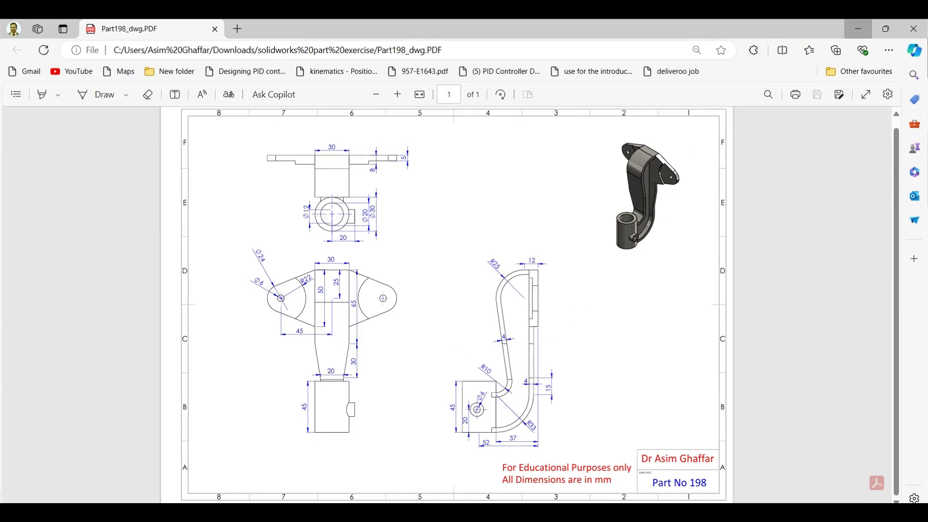
left_click(859, 28)
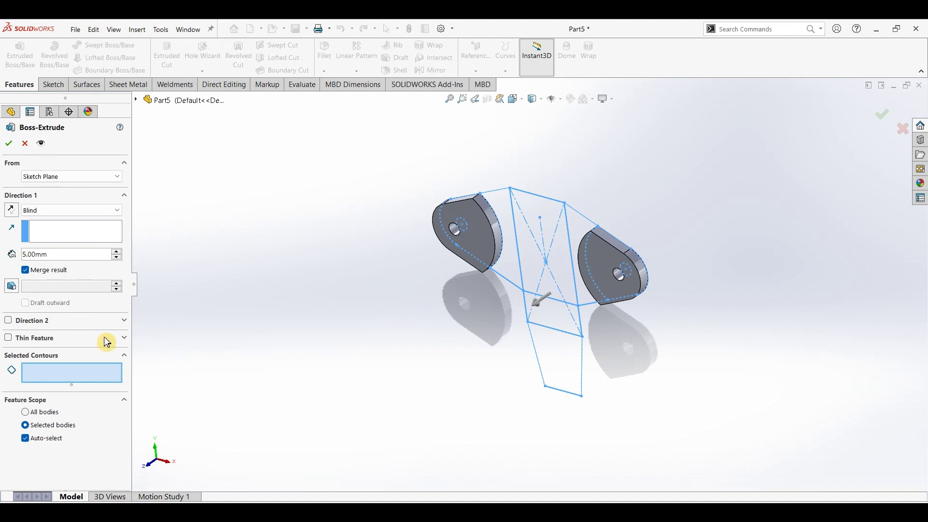
left_click(495, 206)
left_click(550, 211)
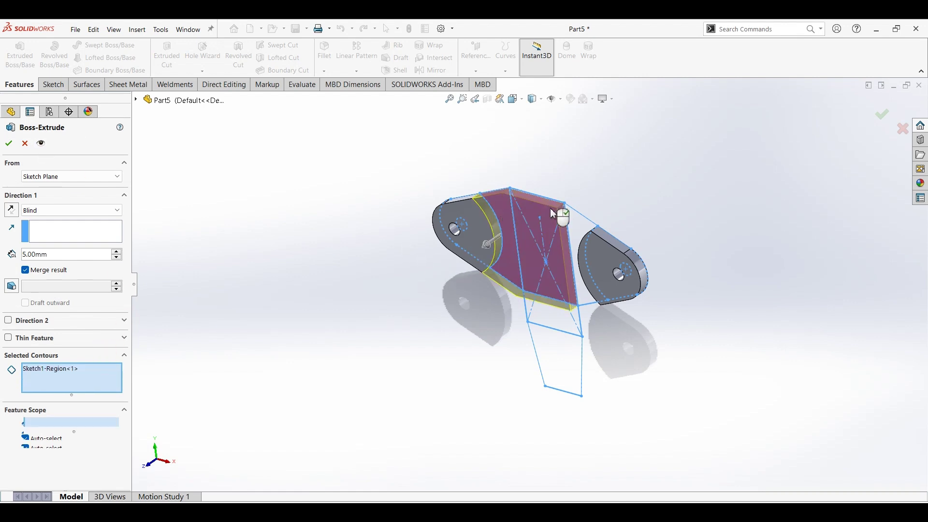
left_click(585, 237)
left_click(67, 256)
type("8")
key("Return")
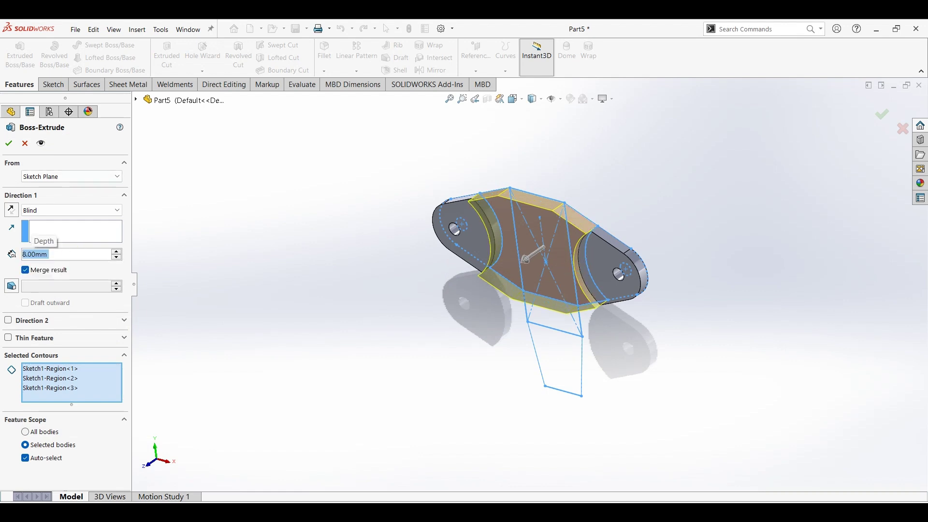
left_click(9, 144)
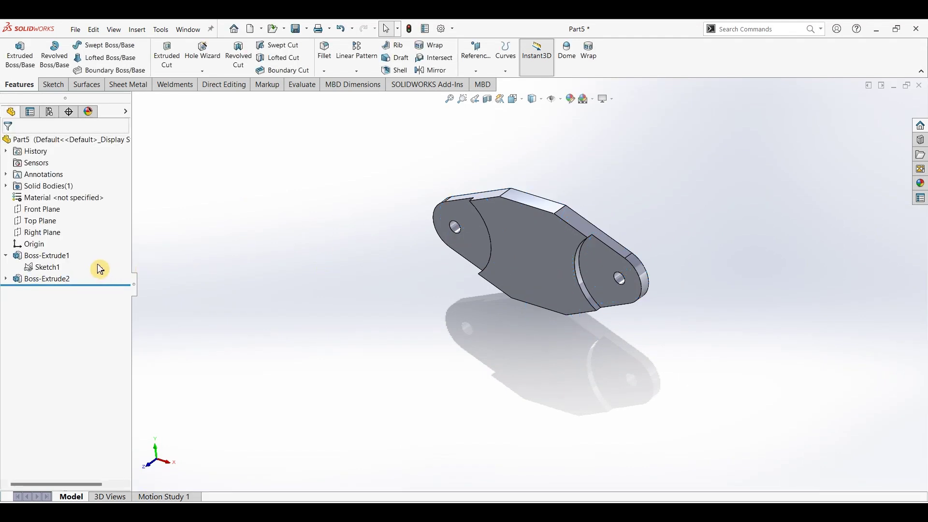
- Reuse the lug sketch for a 4 mm blind boss extrusion of the two tail regions below the plate
left_click(56, 269)
left_click(19, 57)
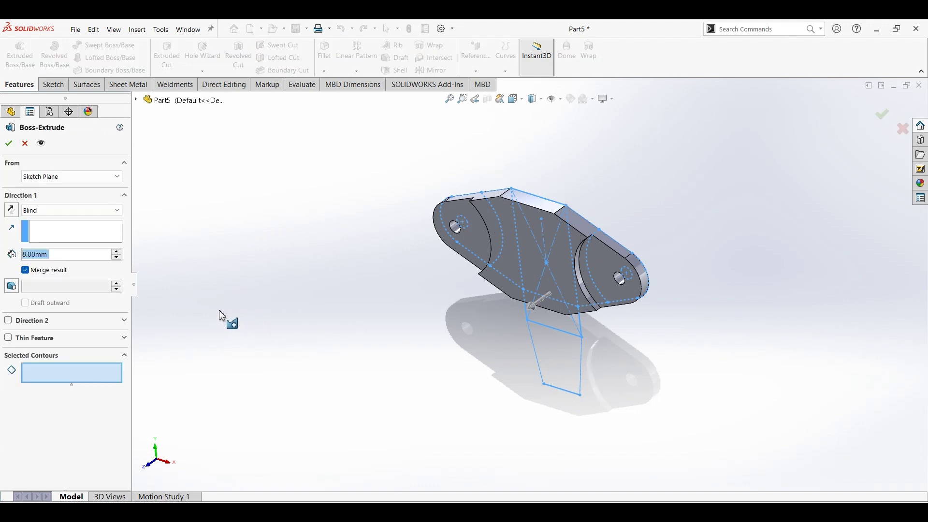
type("4")
key("Return")
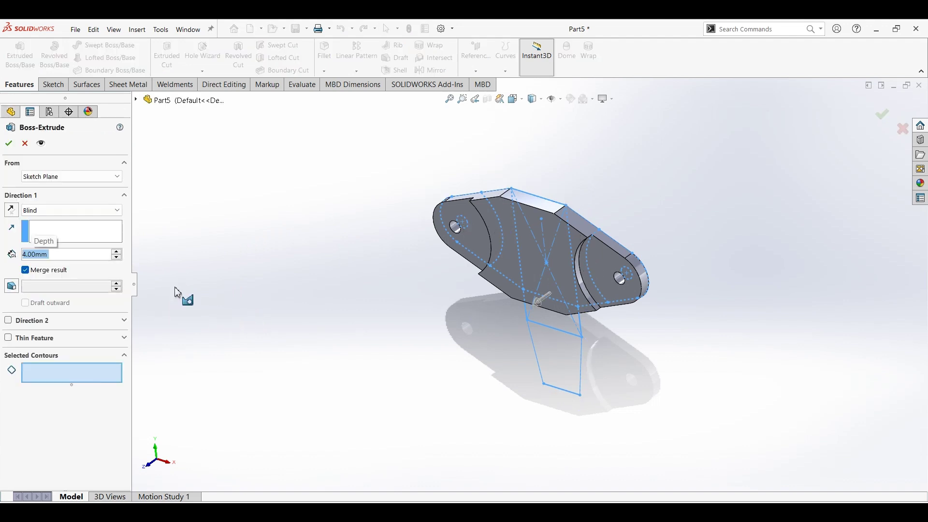
left_click(561, 325)
left_click(573, 364)
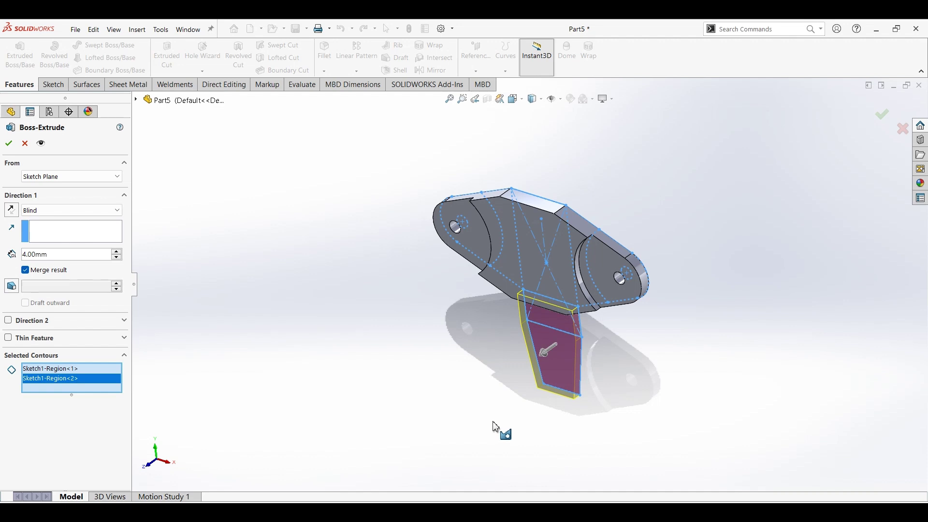
mouse_move(489, 400)
middle_mouse_down()
mouse_move(443, 363)
mouse_move(427, 363)
middle_mouse_up()
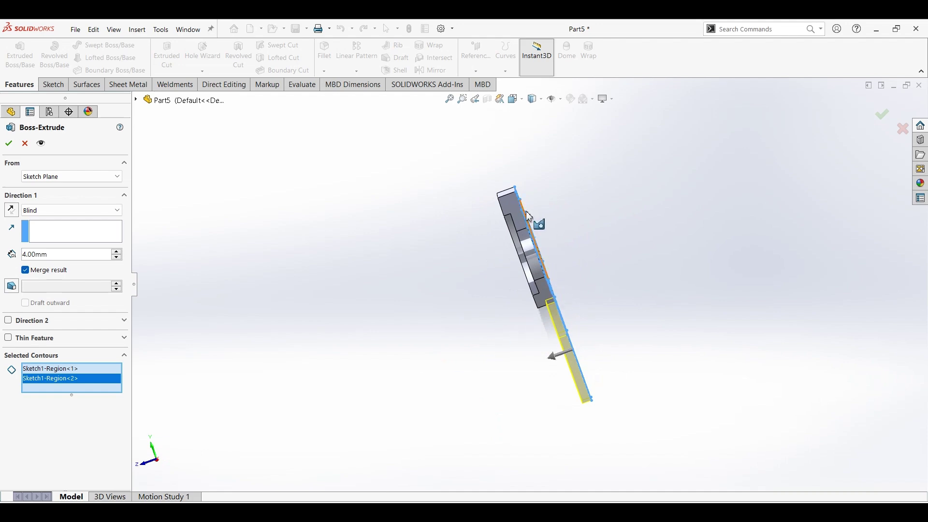
- Check the tail's position in the drawing's side view and extrude it from a 4 mm offset of the sketch plane
key("alt+Tab")
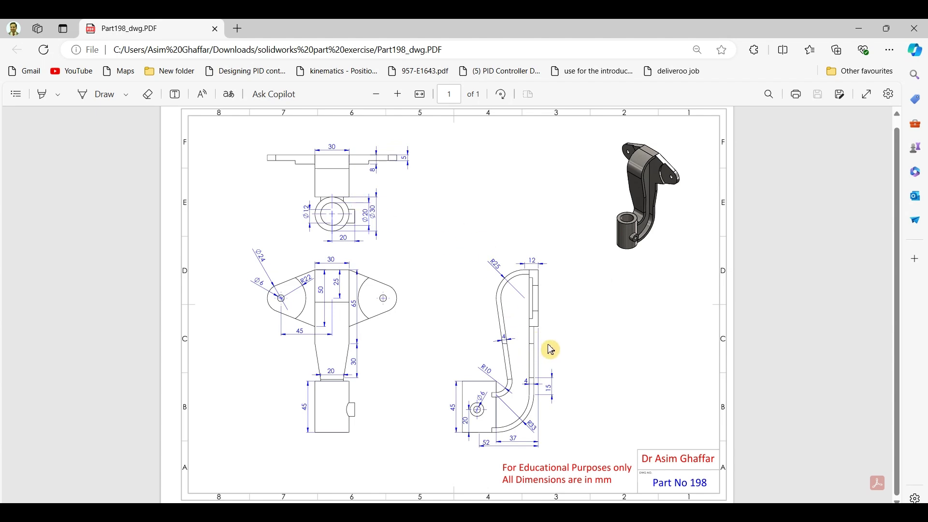
left_click(869, 30)
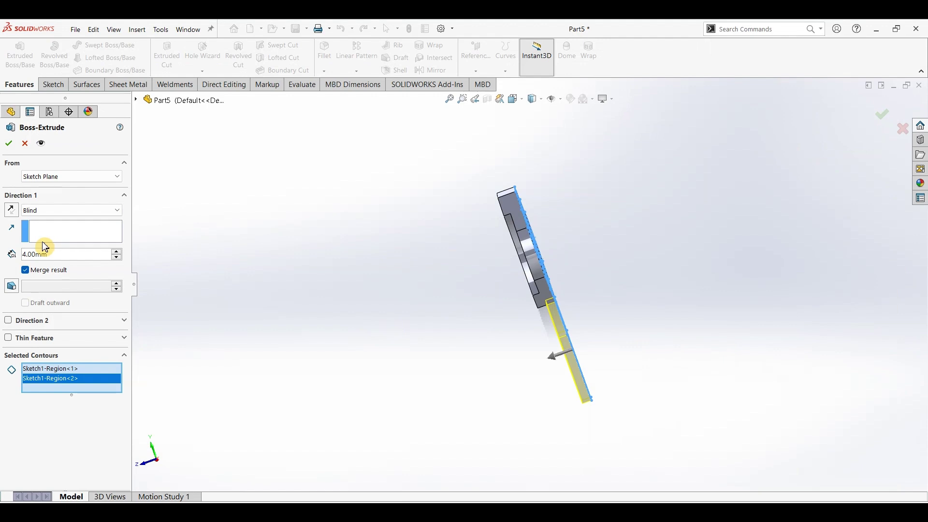
left_click(72, 177)
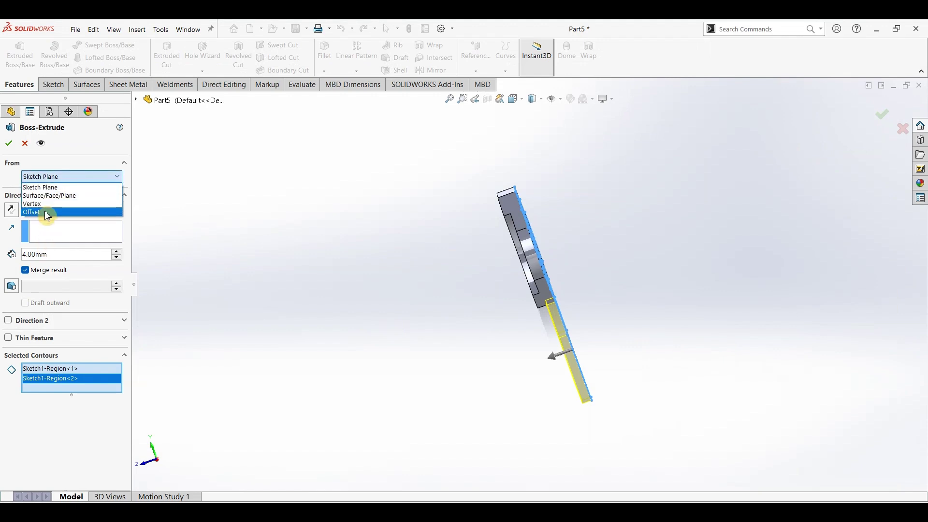
left_click(52, 212)
type("4")
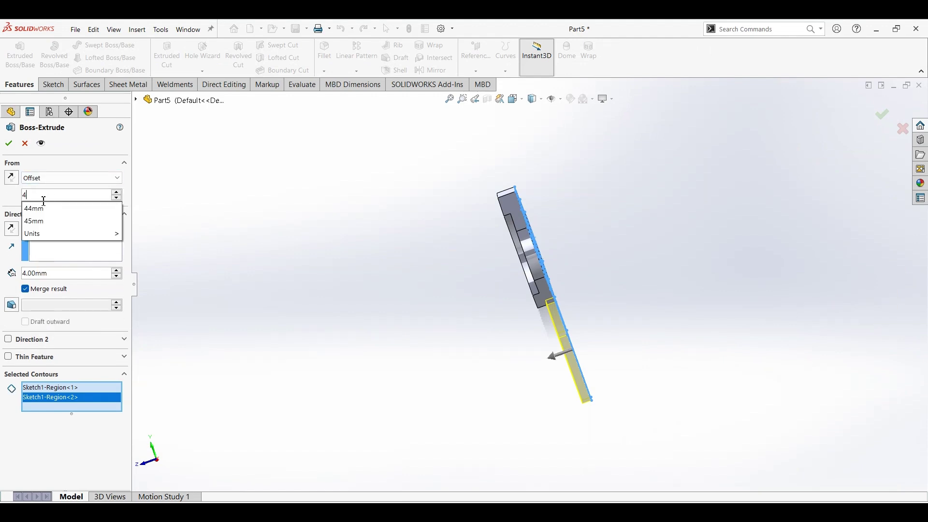
key("Return")
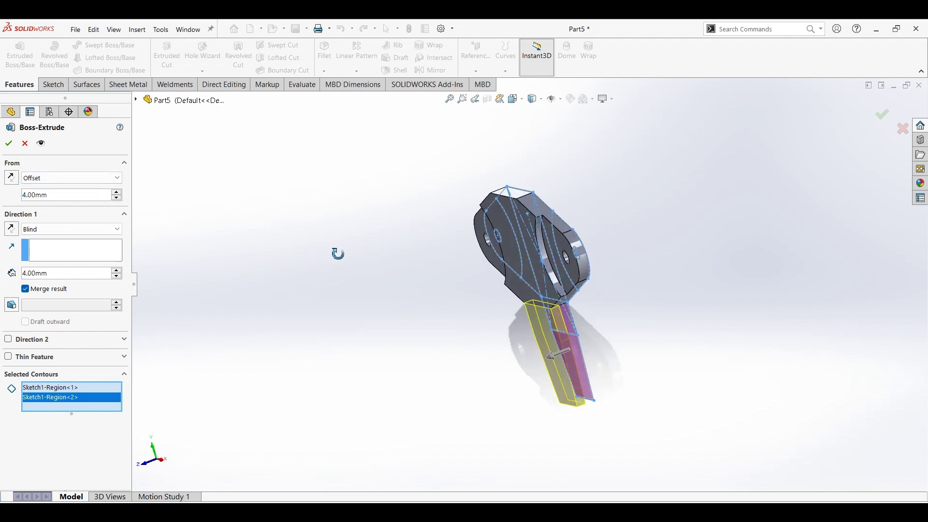
left_click(54, 163)
left_click(10, 145)
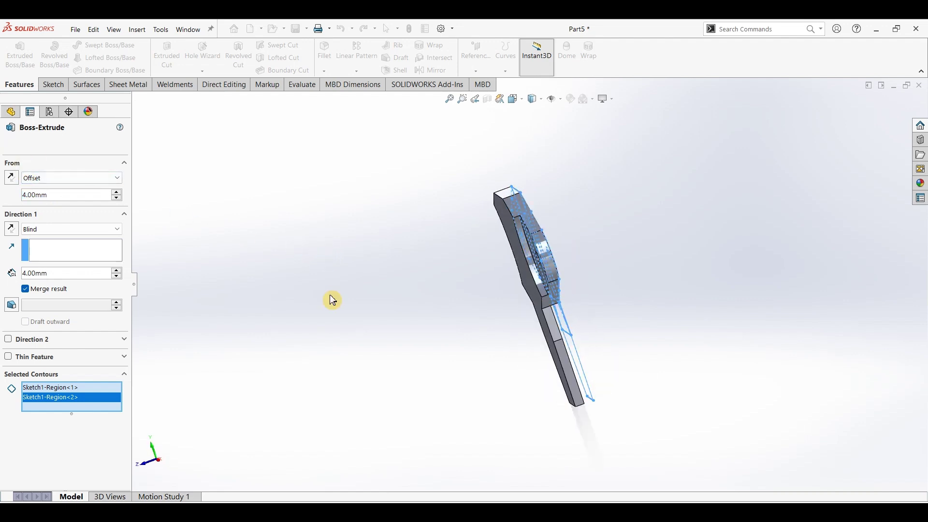
- Start a new sketch on the Right Plane
middle_click_drag(427, 328, 507, 295)
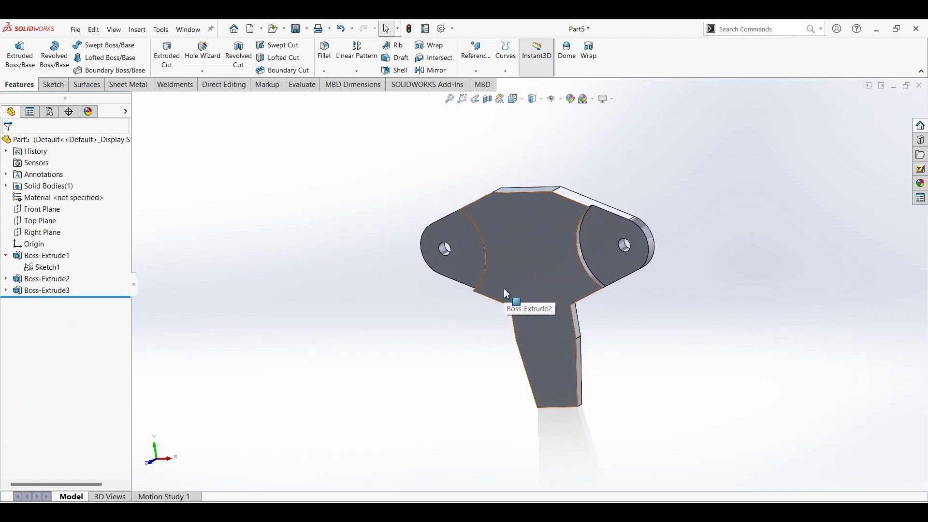
key("ctrl+7")
left_click(364, 344)
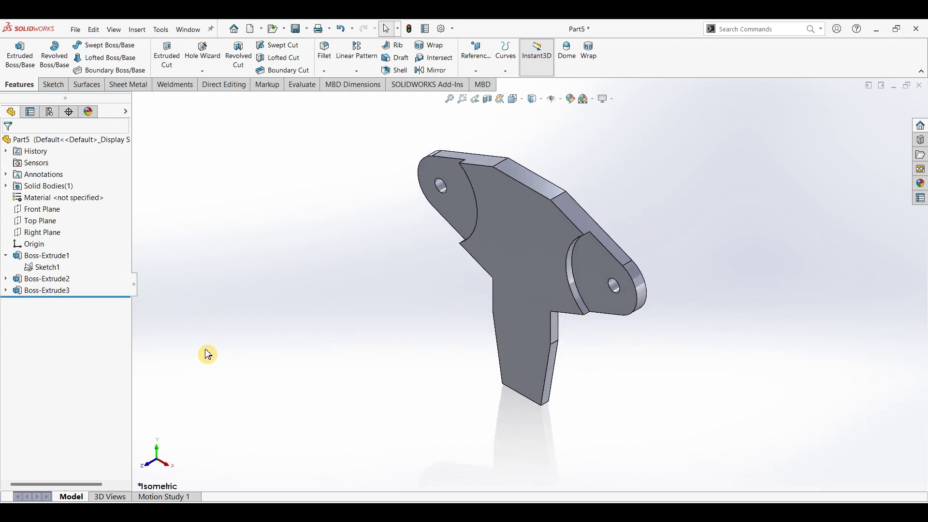
left_click(44, 237)
left_click(38, 84)
left_click(14, 49)
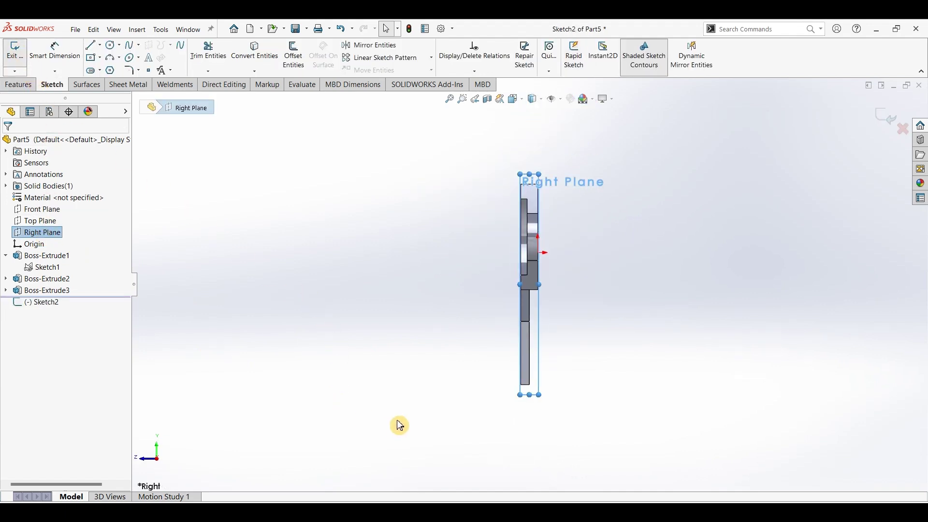
scroll(382, 409, "down", 1)
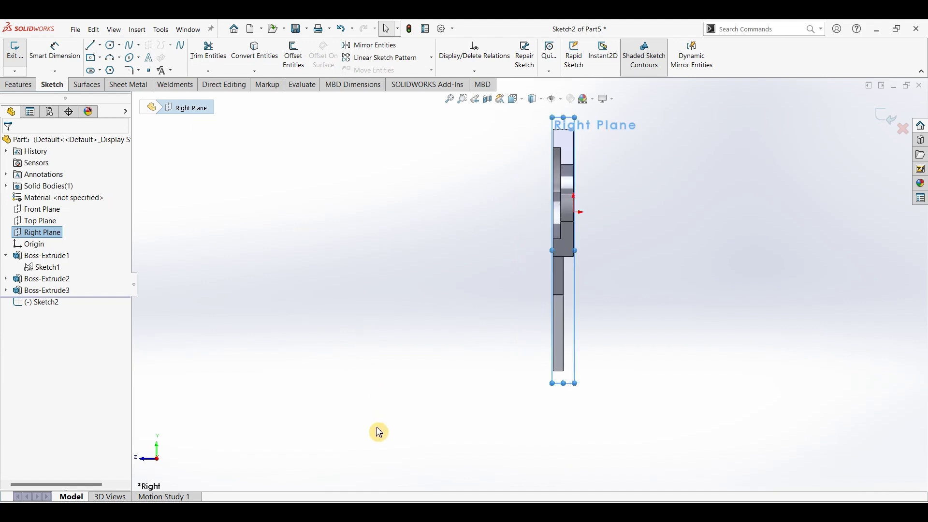
- Following the drawing's side view, sketch a vertical line about 20 mm down from the tail's inner lower corner, a tangent arc about R14.5 and a horizontal line about 21.5 mm
key("alt+Tab")
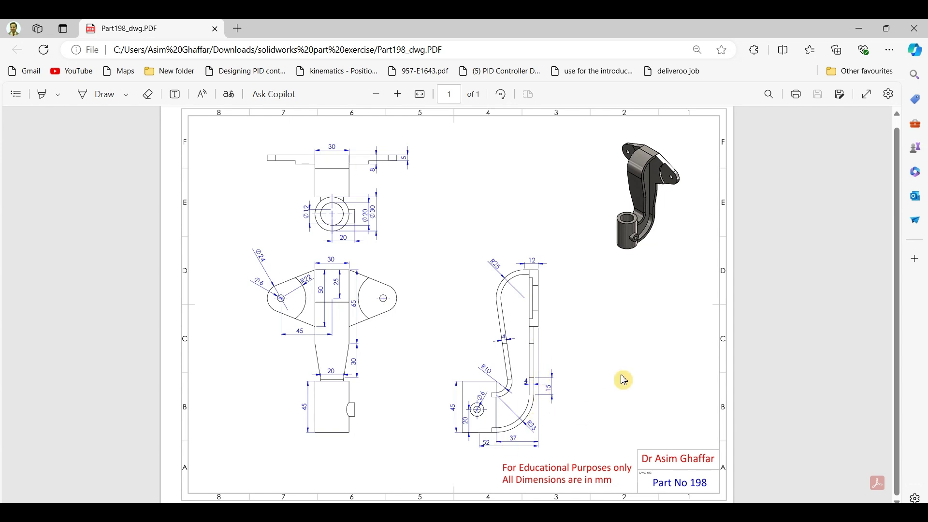
left_click(858, 36)
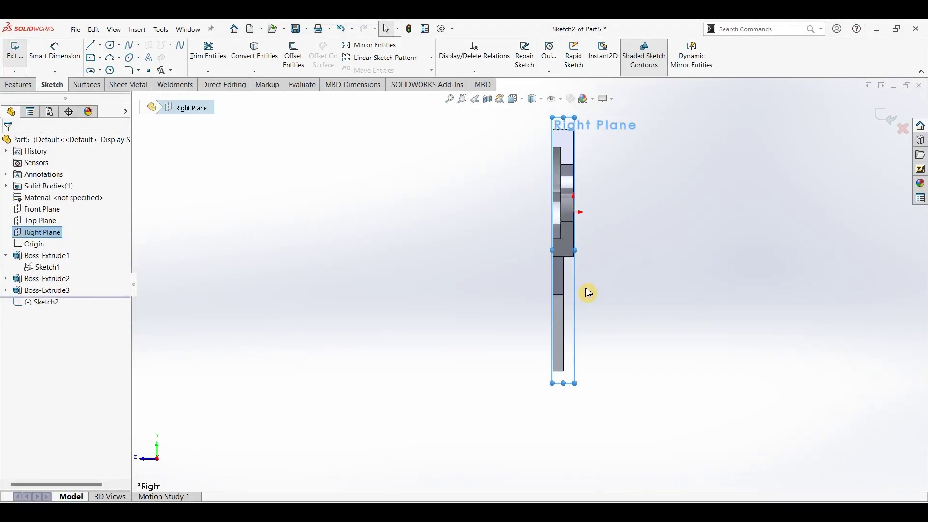
left_click(93, 47)
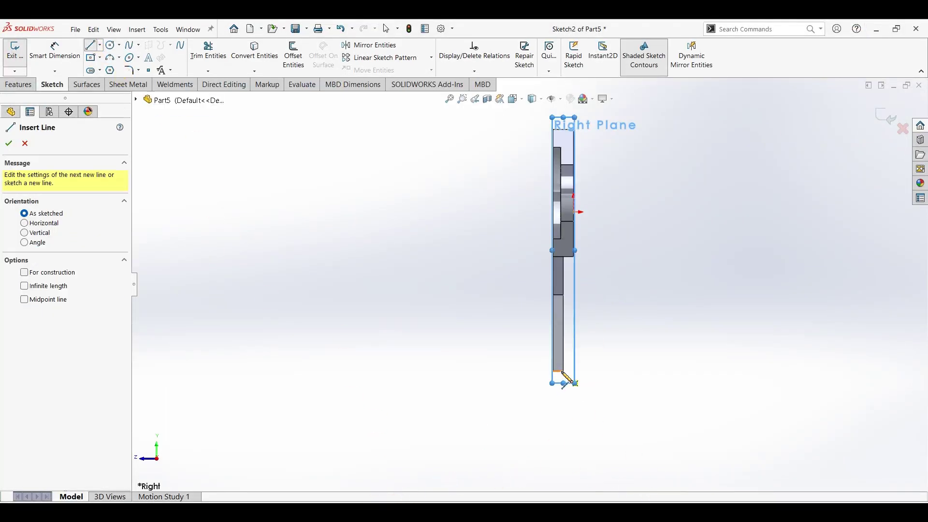
left_click(564, 384)
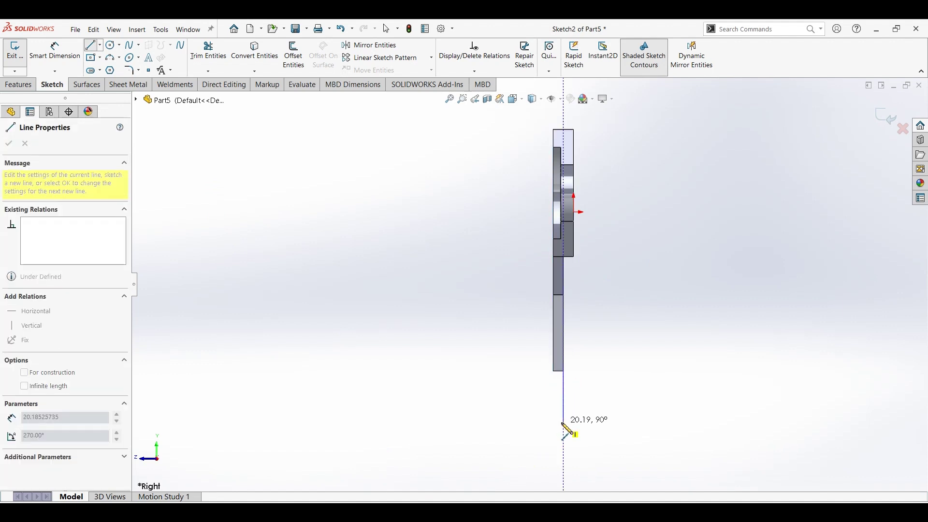
left_click(563, 422)
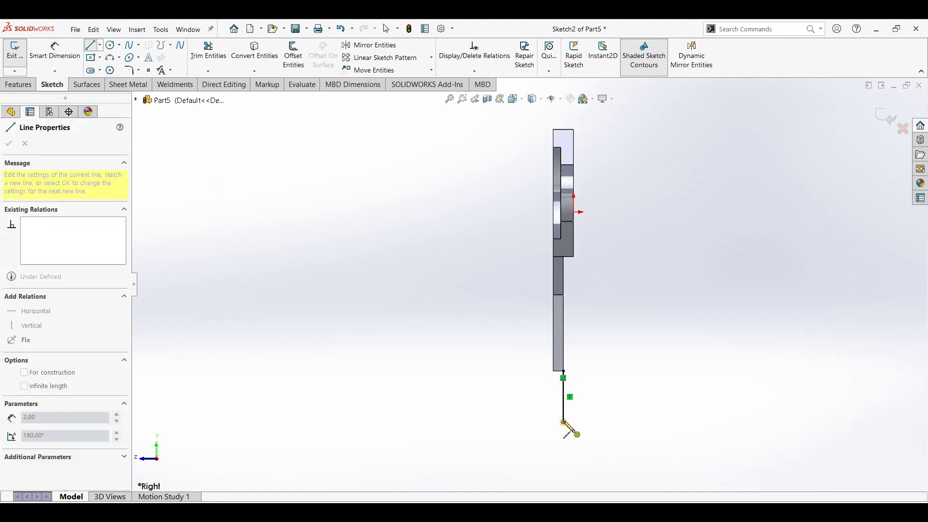
key("a")
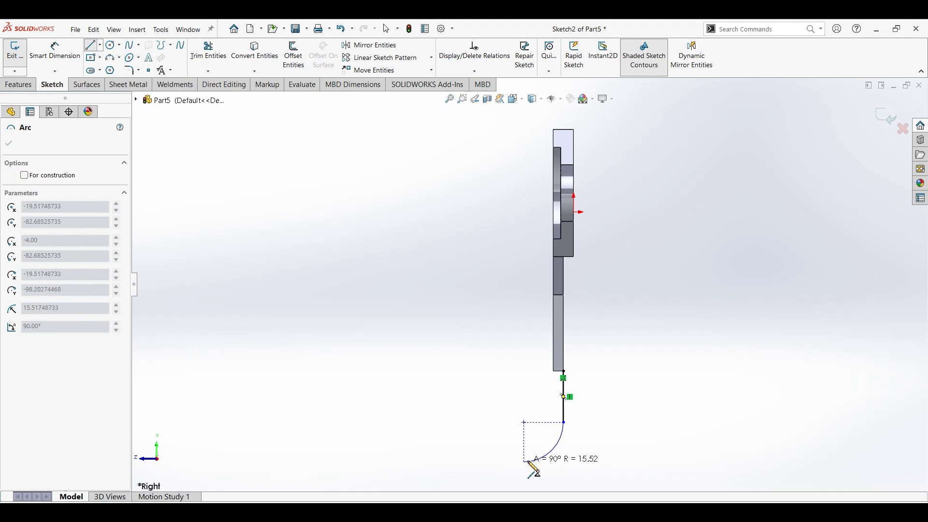
left_click(527, 460)
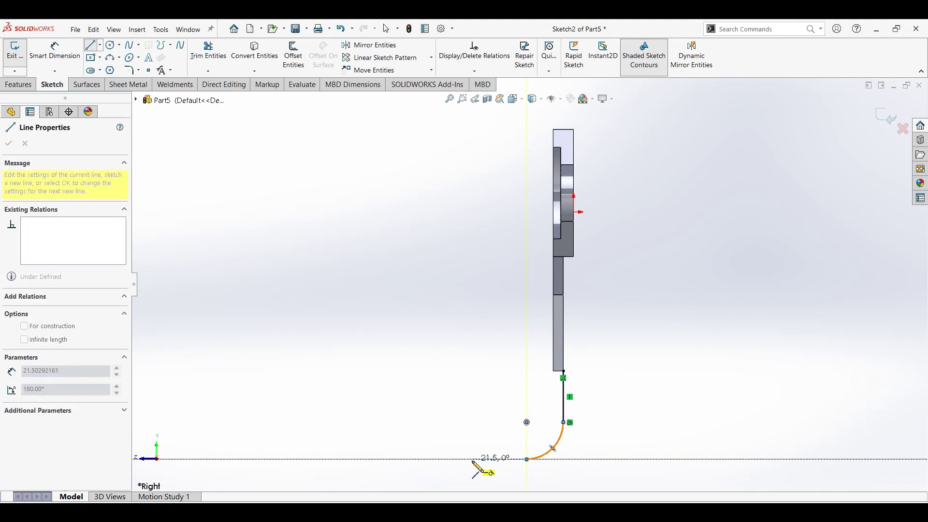
left_click(472, 460)
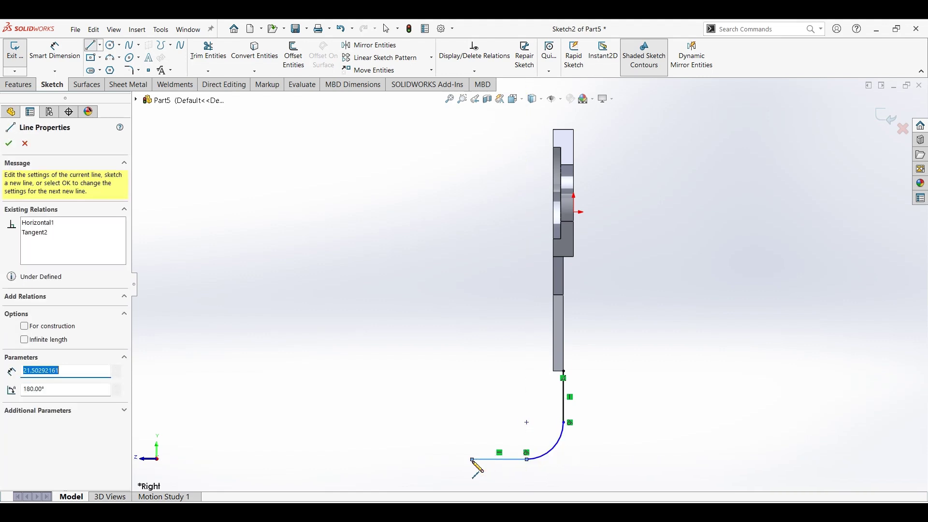
- Dimension the profile's vertical line to 15 mm and its arc radius to 33 mm
left_click(58, 55)
left_click(564, 394)
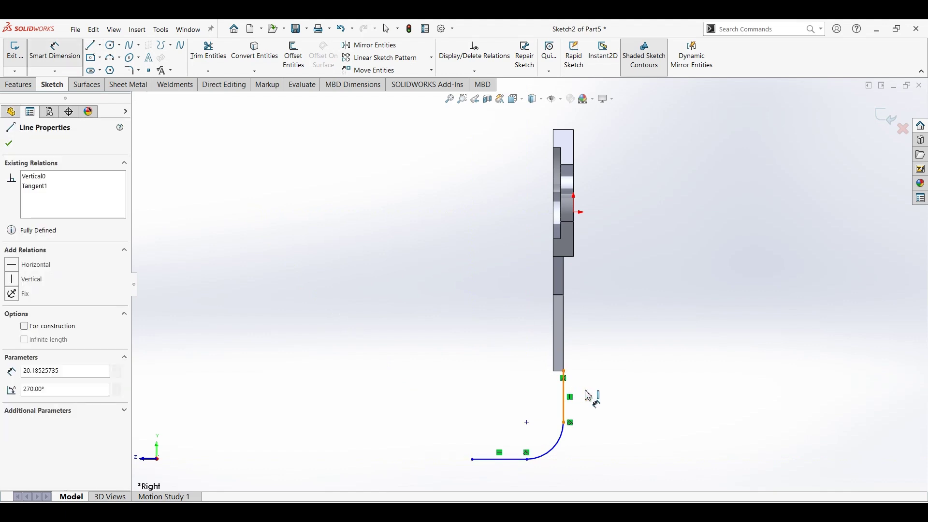
left_click(599, 396)
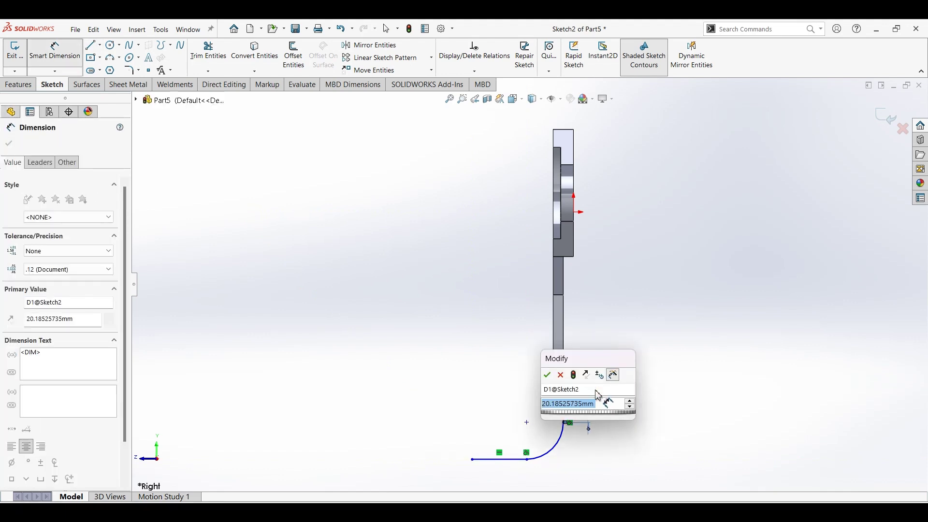
key("Return")
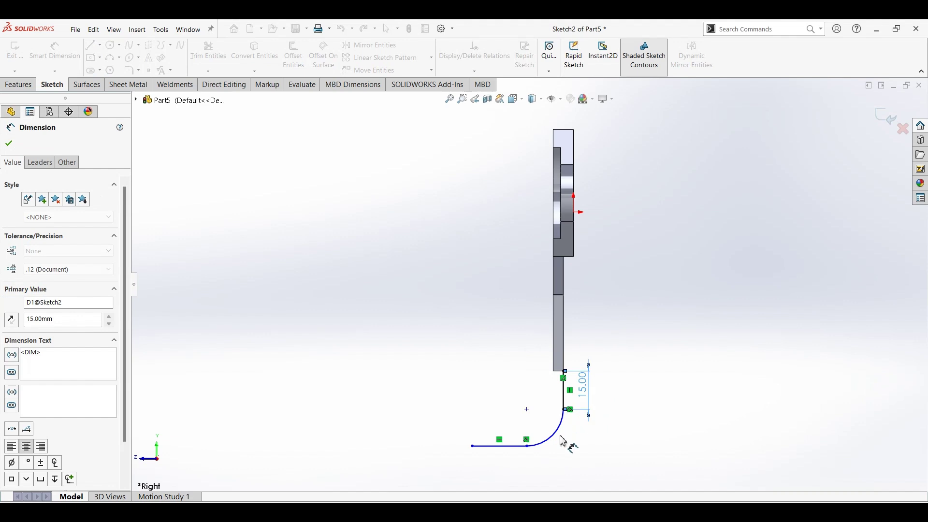
left_click(568, 446)
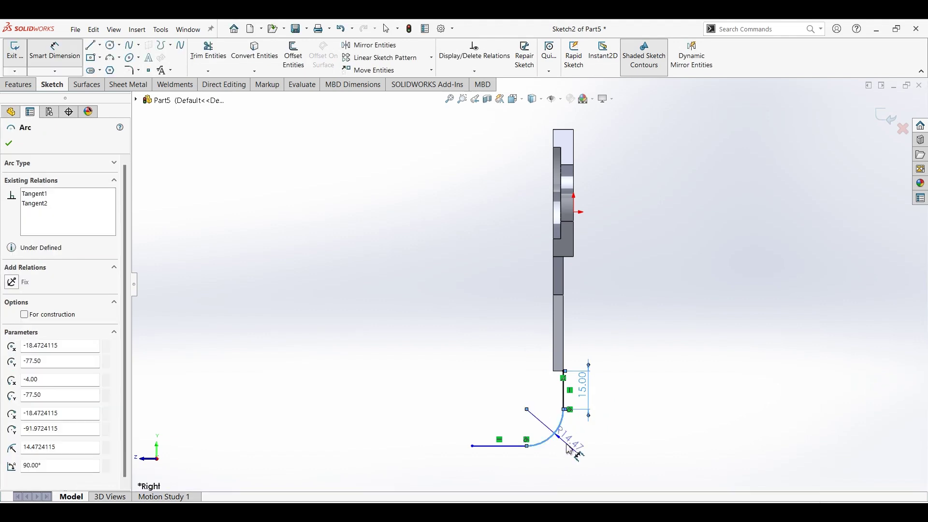
left_click(594, 449)
type("10")
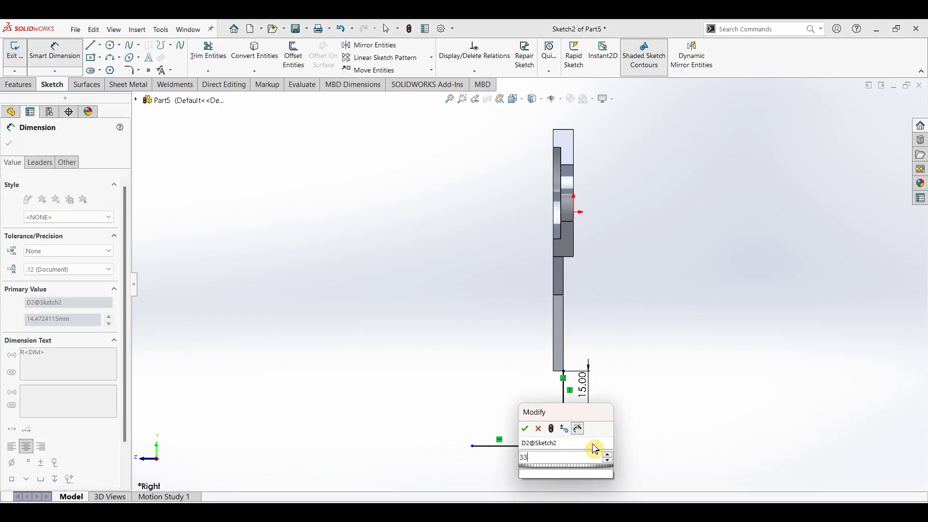
key("Return")
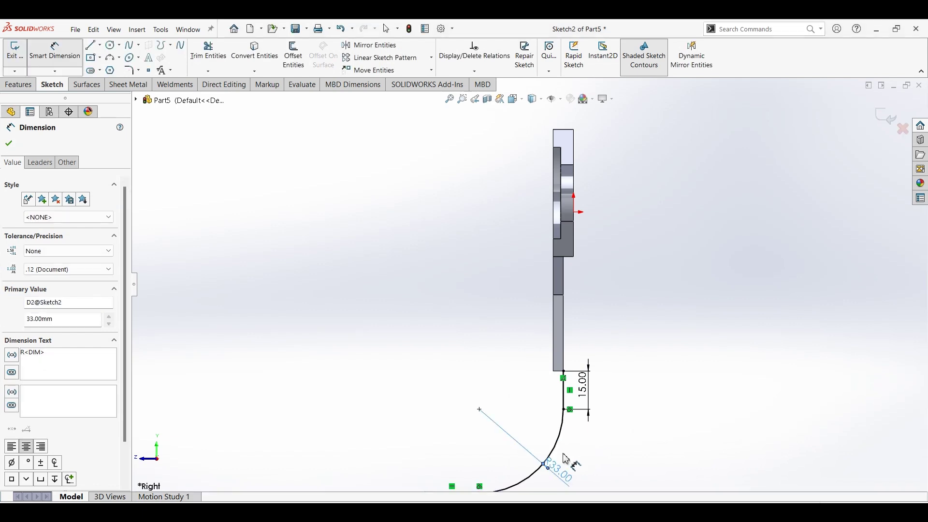
- Dimension the horizontal distance from the origin to the free end of the horizontal line to 52 mm
scroll(564, 455, "up", 3)
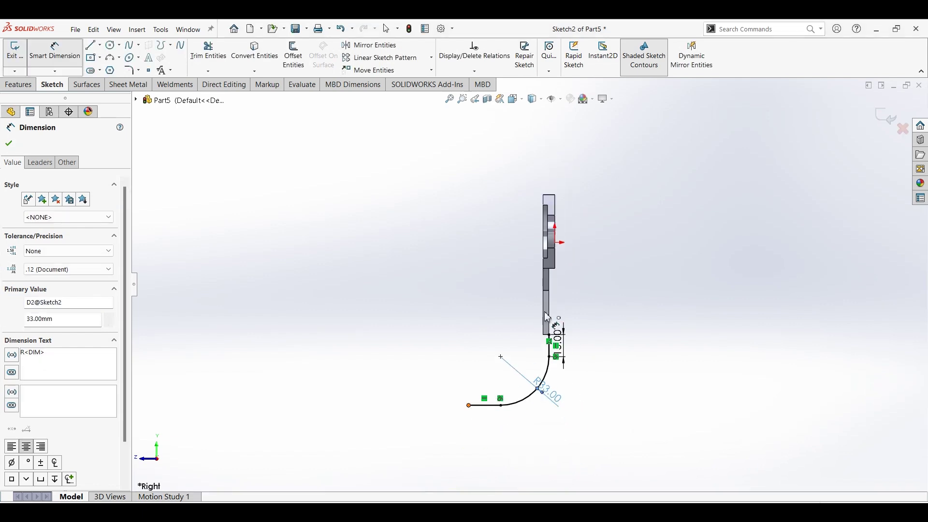
left_click(557, 245)
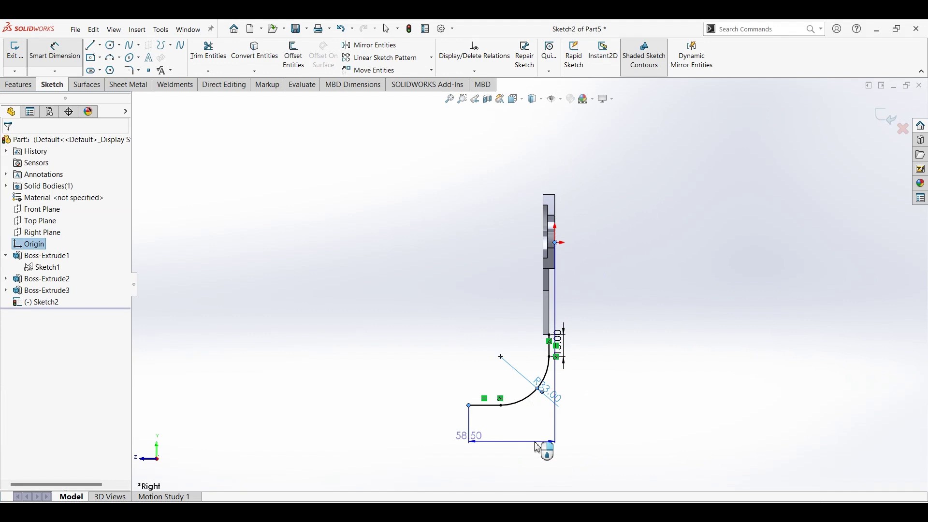
left_click(591, 438)
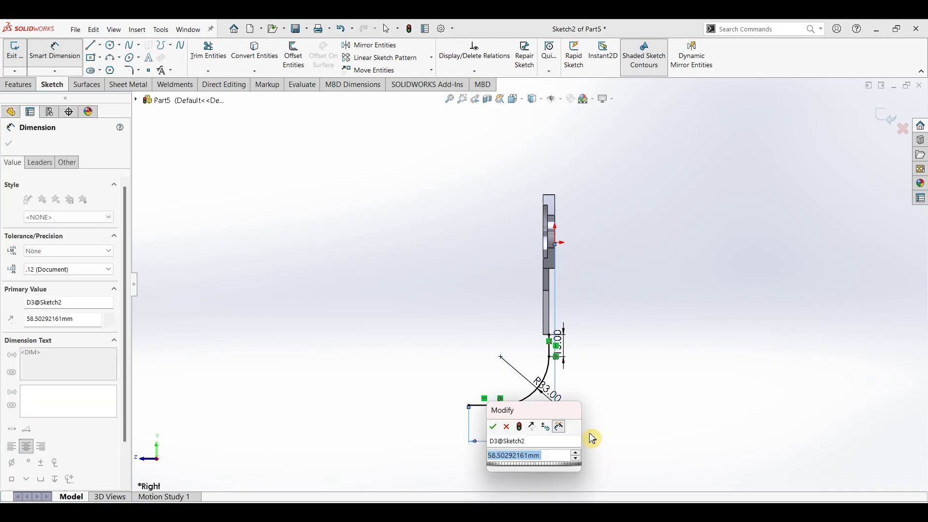
type("52")
key("Return")
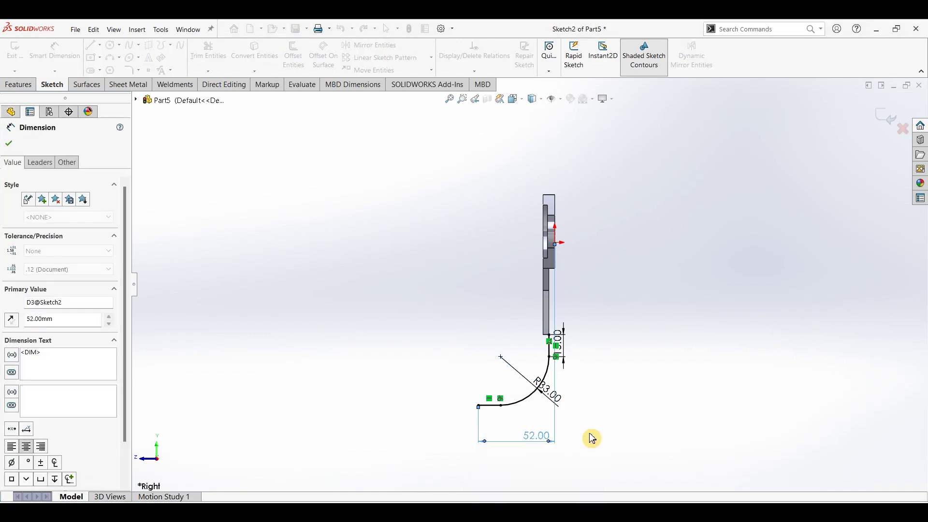
key("Escape")
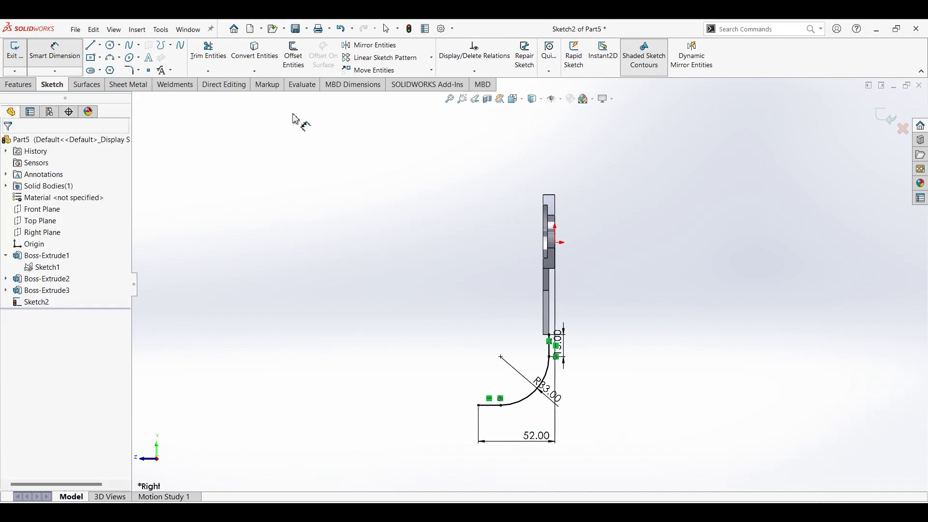
- Offset the whole lower arm profile chain 4 mm to its inner side, capping the ends with lines
left_click(294, 70)
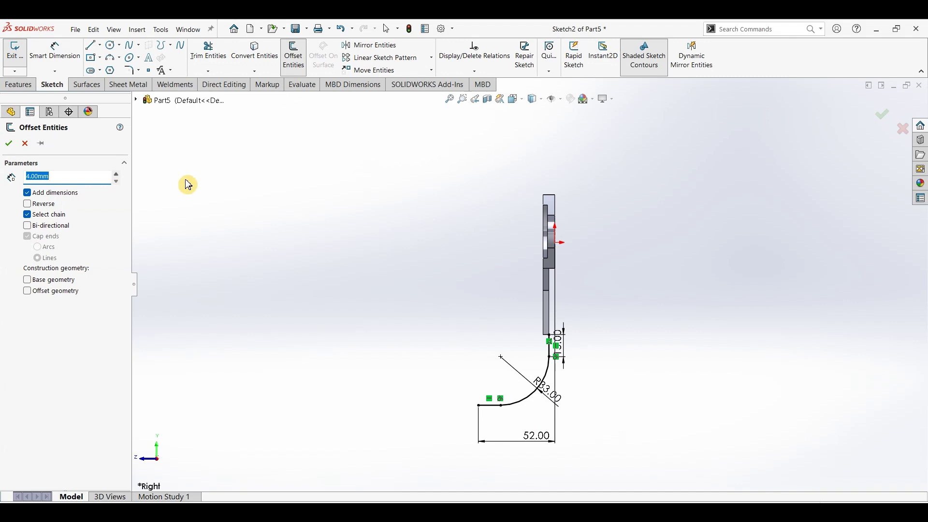
left_click(551, 354)
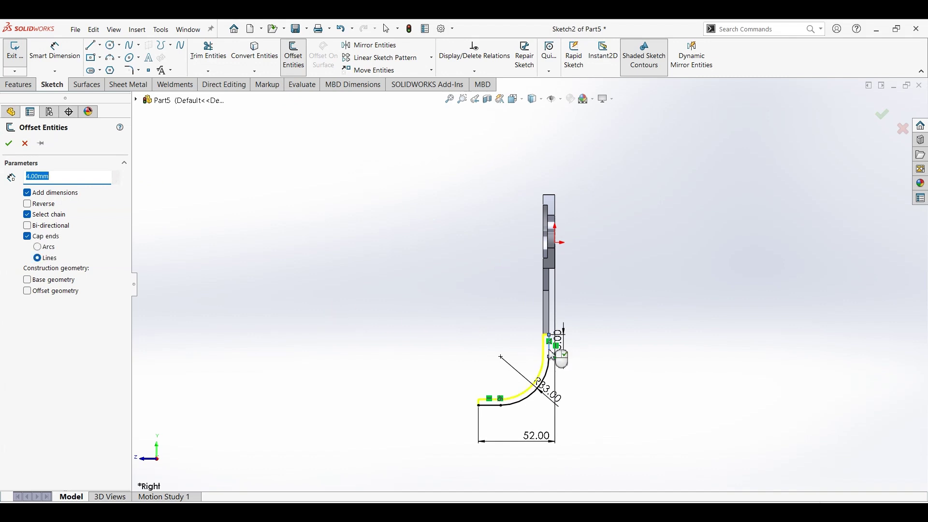
left_click(28, 216)
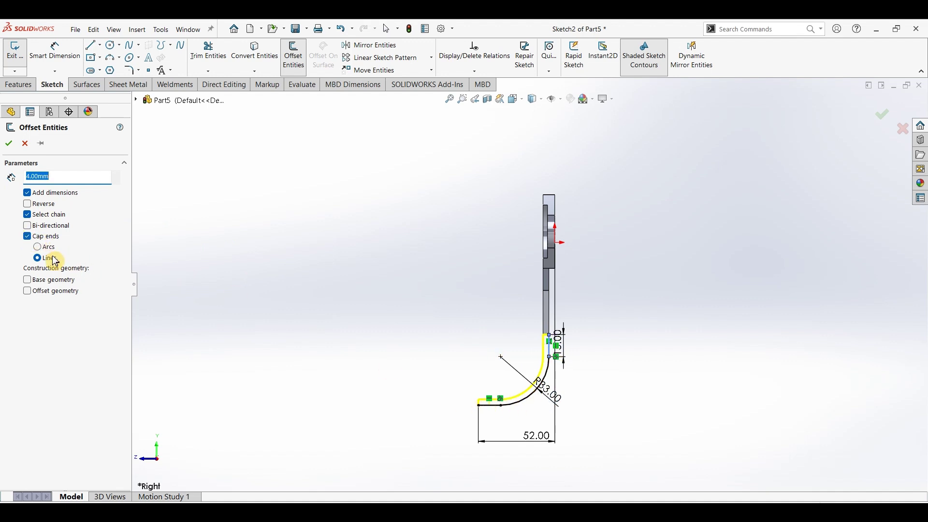
left_click(10, 144)
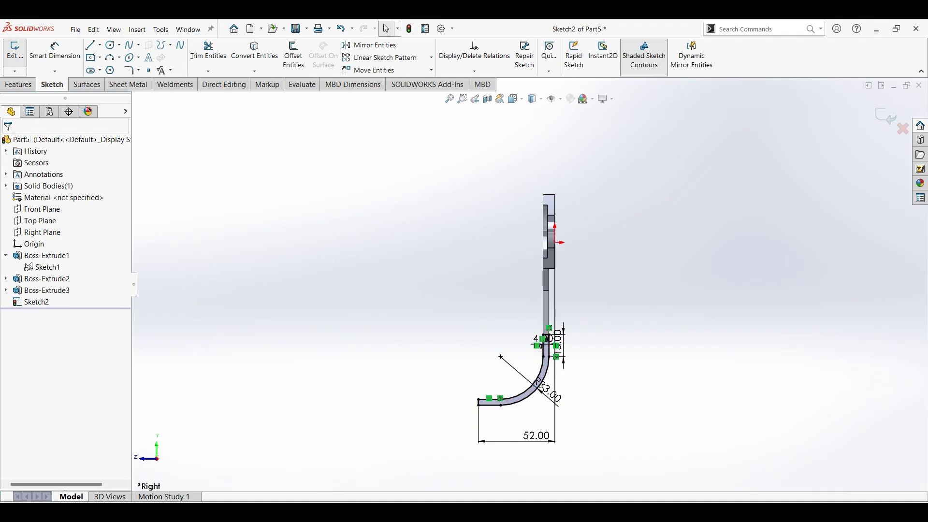
- Following the drawing's side view, sketch a horizontal line about 8 mm from the plate's top front corner and a tangent arc about R32.5
left_click(320, 512)
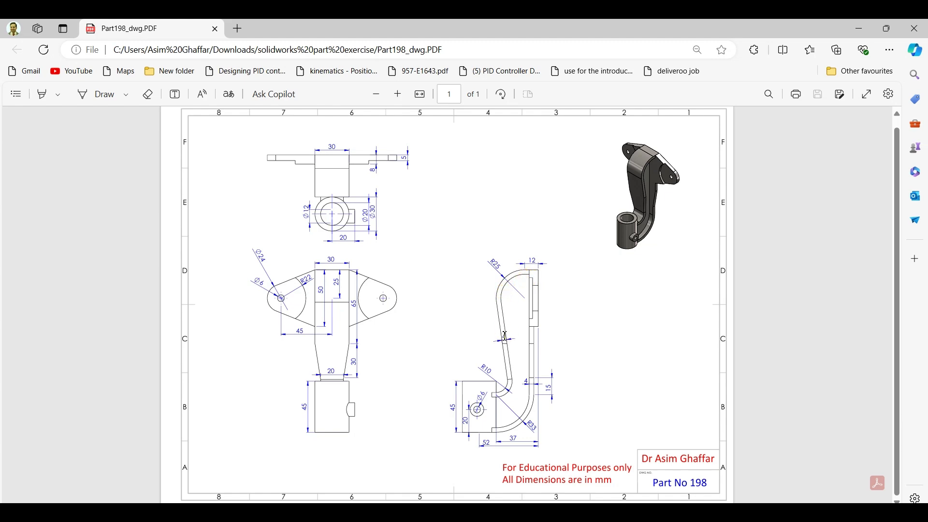
left_click(861, 30)
left_click(99, 51)
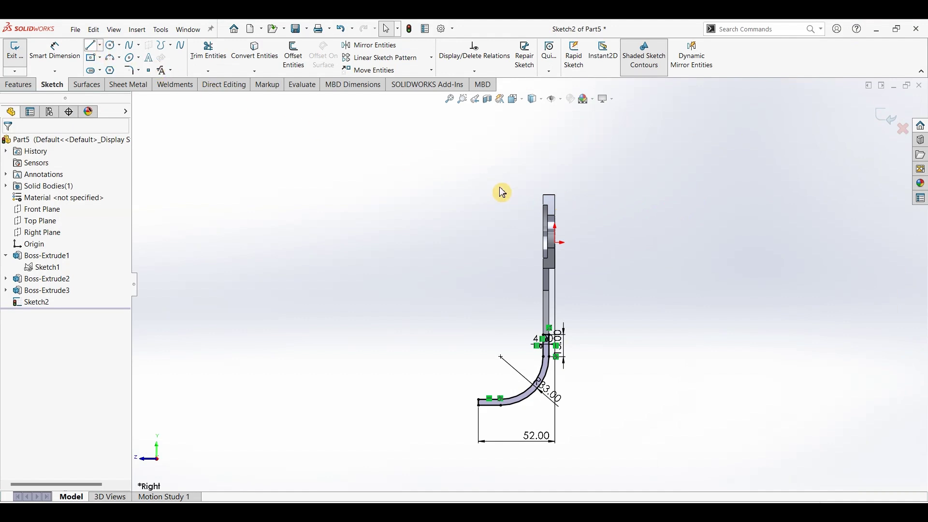
left_click(556, 207)
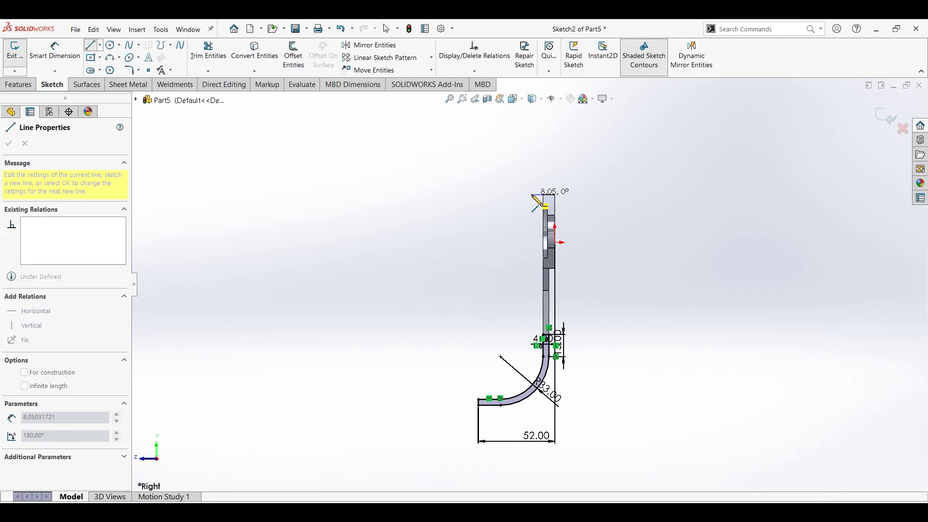
left_click(534, 197)
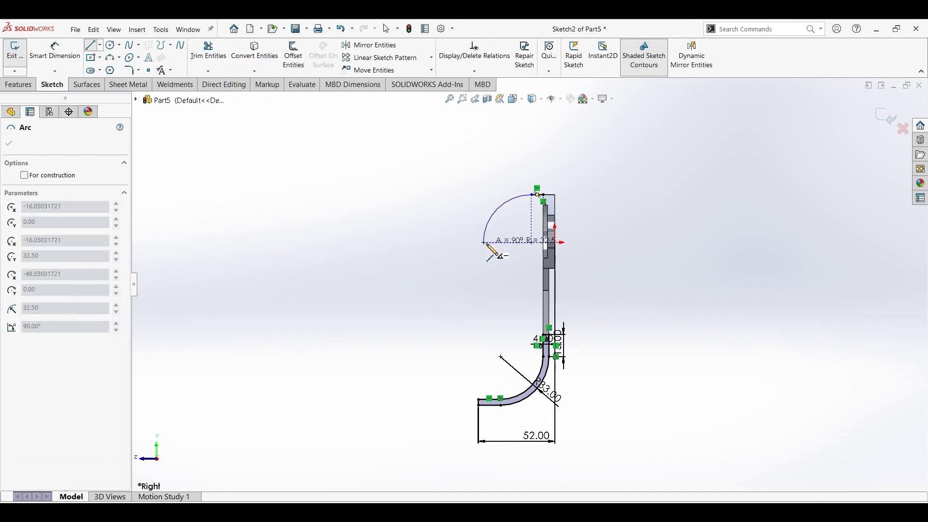
left_click(485, 243)
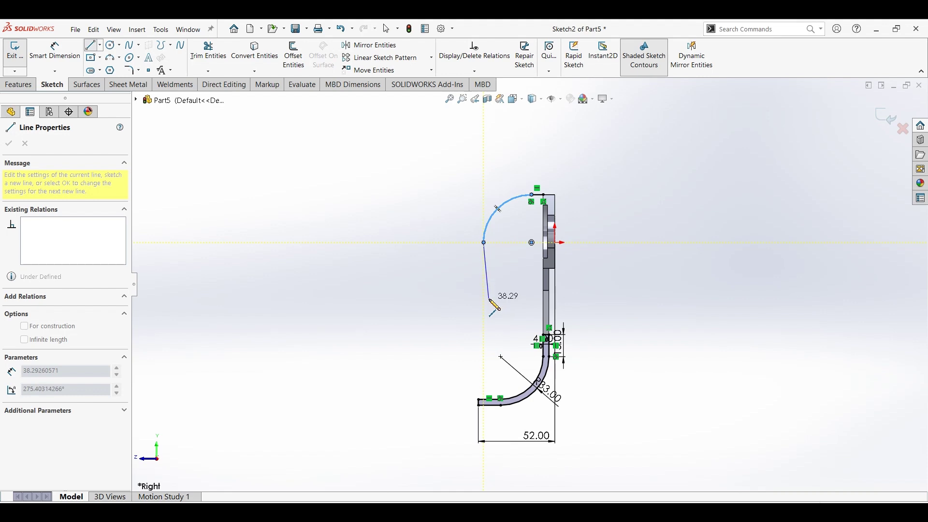
- Continue the upper arm chain with two sloping line segments, the first about 38 mm, a tangent arc about R4.9 and a horizontal line about 5.3 mm
left_click(490, 298)
left_click(494, 340)
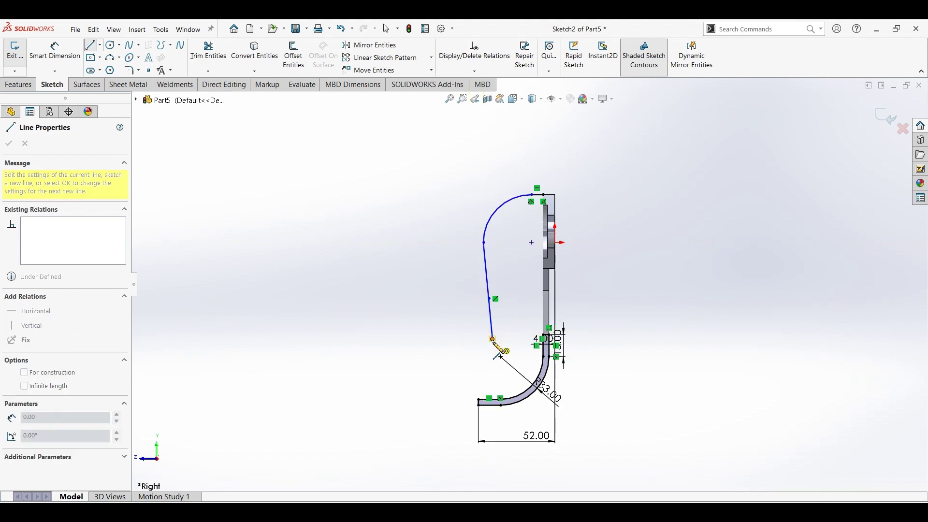
key("a")
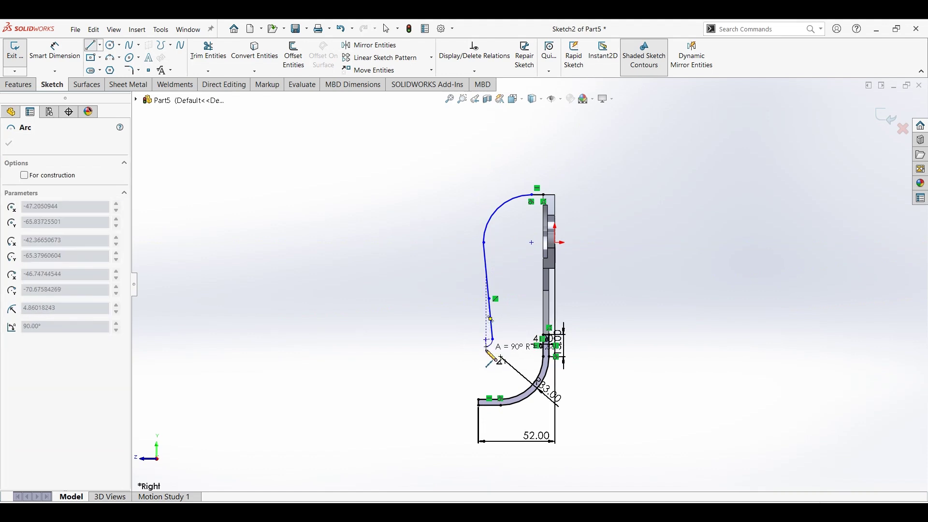
left_click(486, 350)
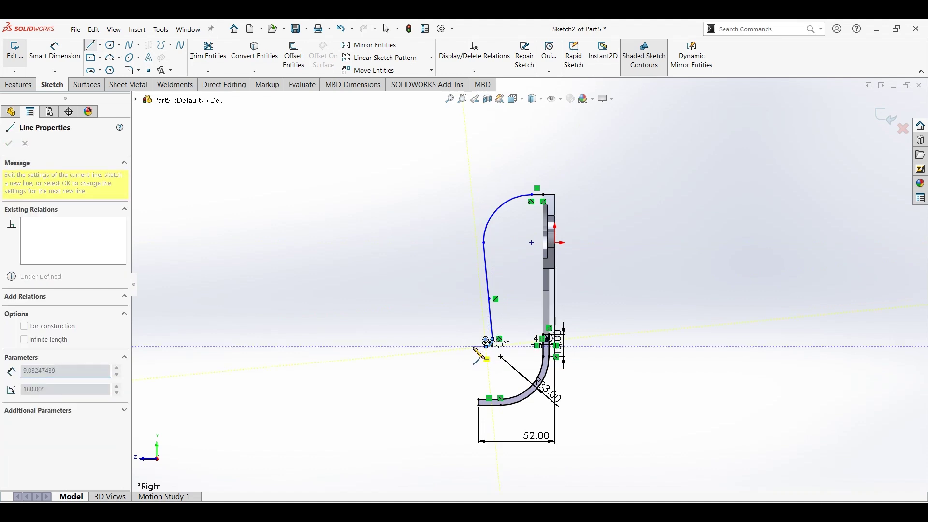
left_click(478, 347)
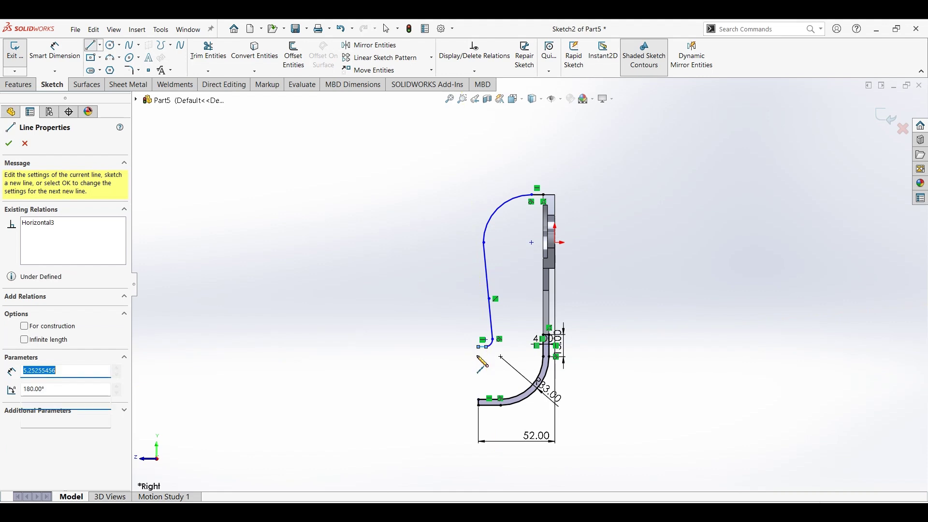
key("Escape")
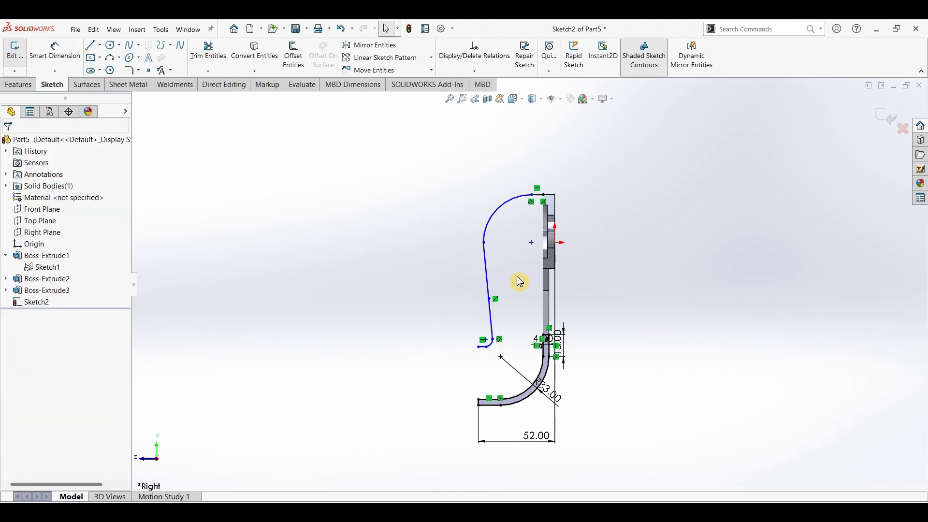
- Dimension the upper arm's top horizontal line to 4 mm
scroll(524, 265, "down", 4)
scroll(566, 141, "down", 3)
left_click(54, 51)
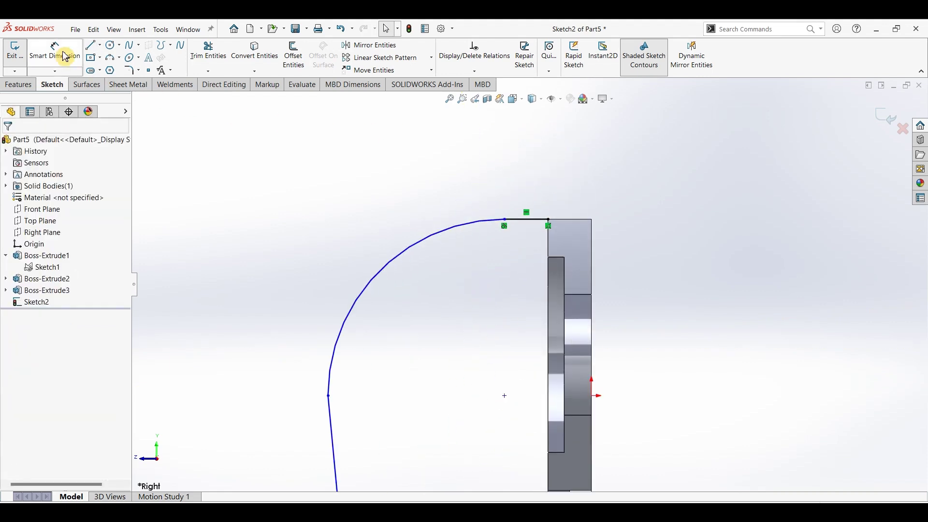
left_click(532, 220)
left_click(536, 200)
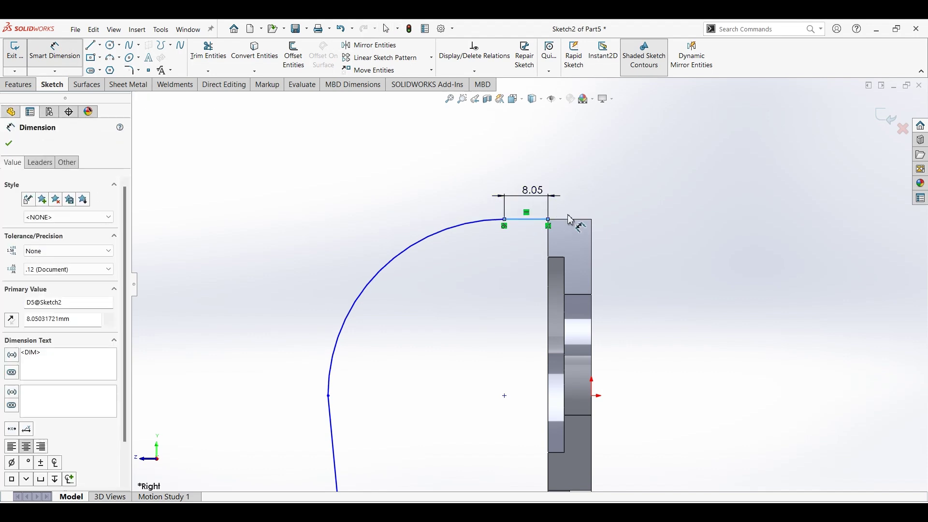
key("Return")
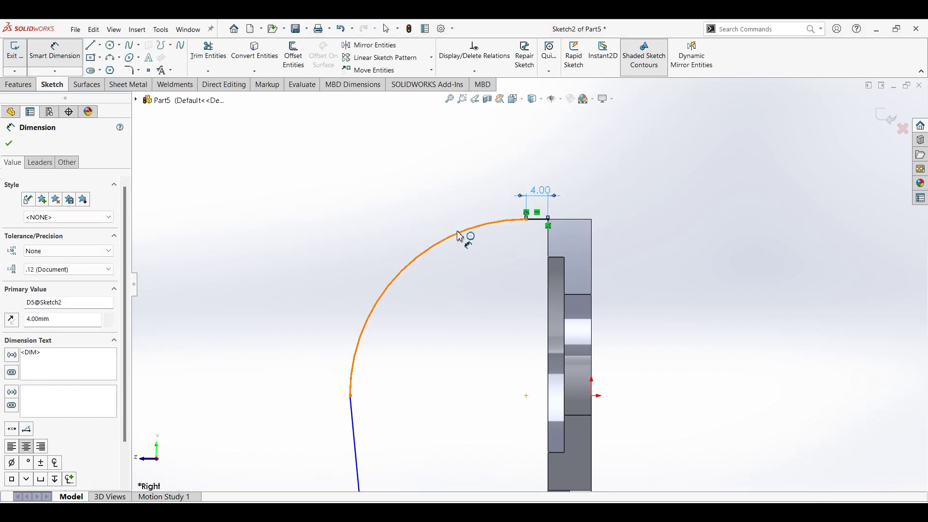
- Dimension the radius of the upper arm's large top arc to 25 mm
left_click(429, 213)
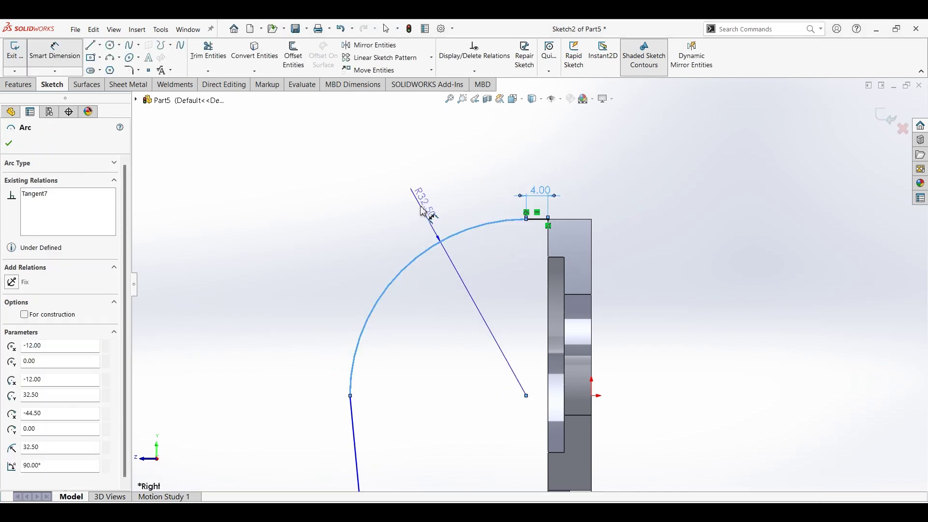
key("Escape")
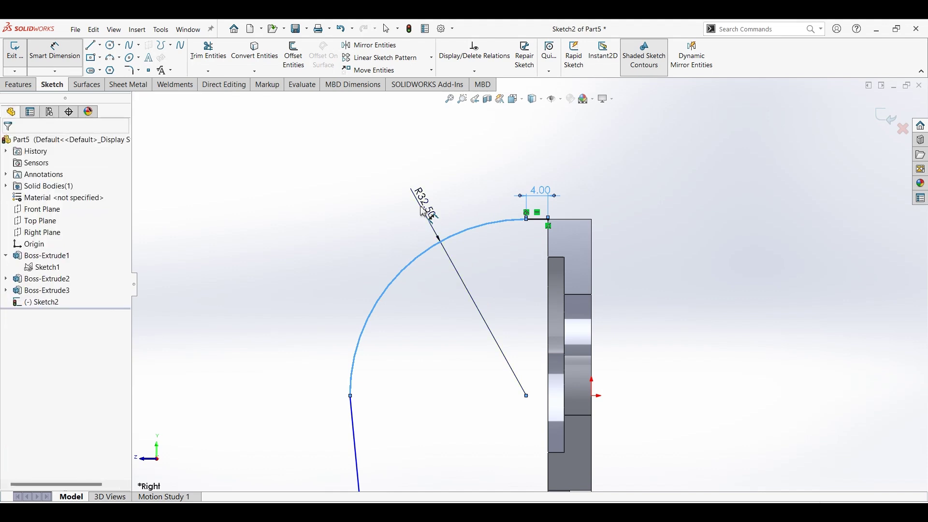
double_click(424, 211)
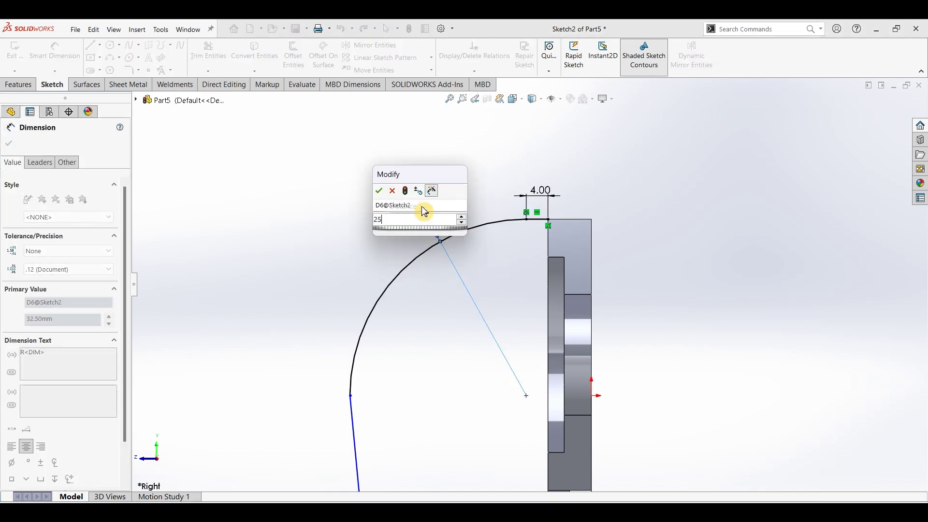
key("Return")
- Dimension the radius of the small arc at the upper arm's lower end to 10 mm
scroll(496, 362, "up", 2)
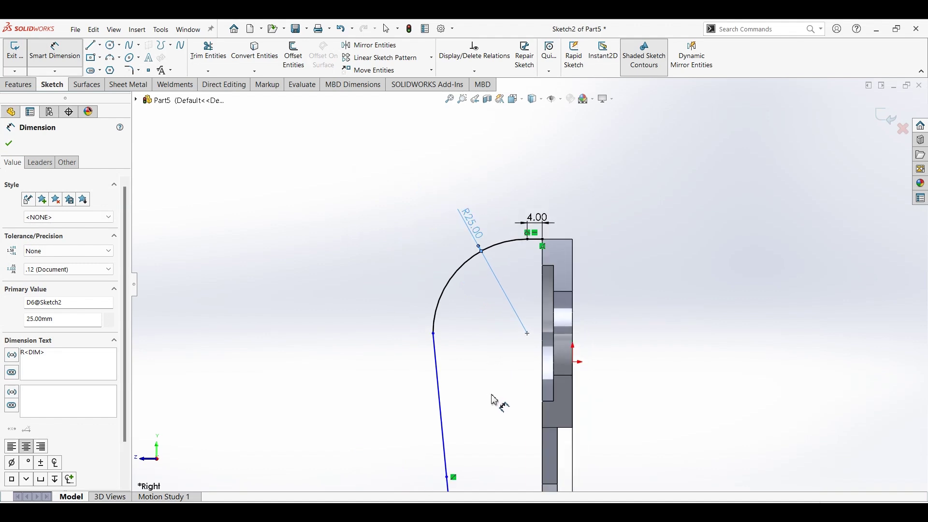
scroll(498, 415, "up", 3)
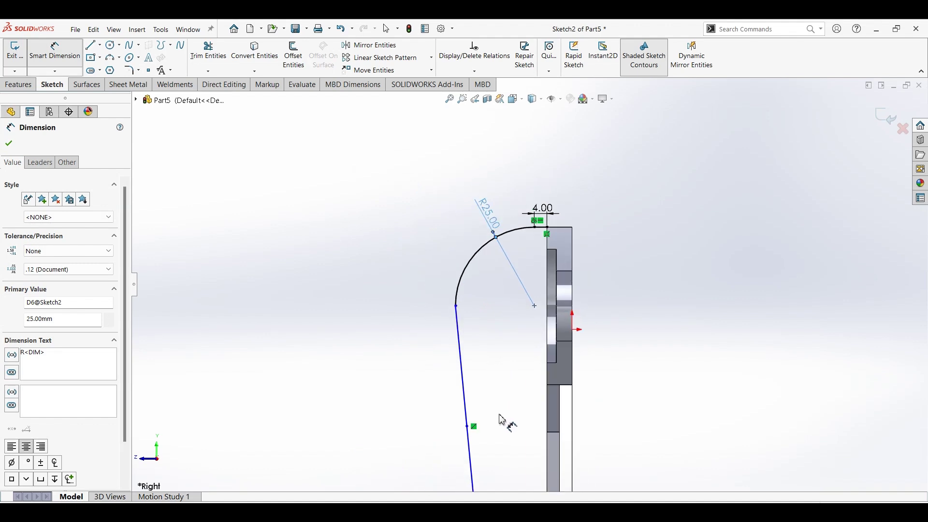
scroll(508, 396, "down", 2)
scroll(509, 381, "down", 2)
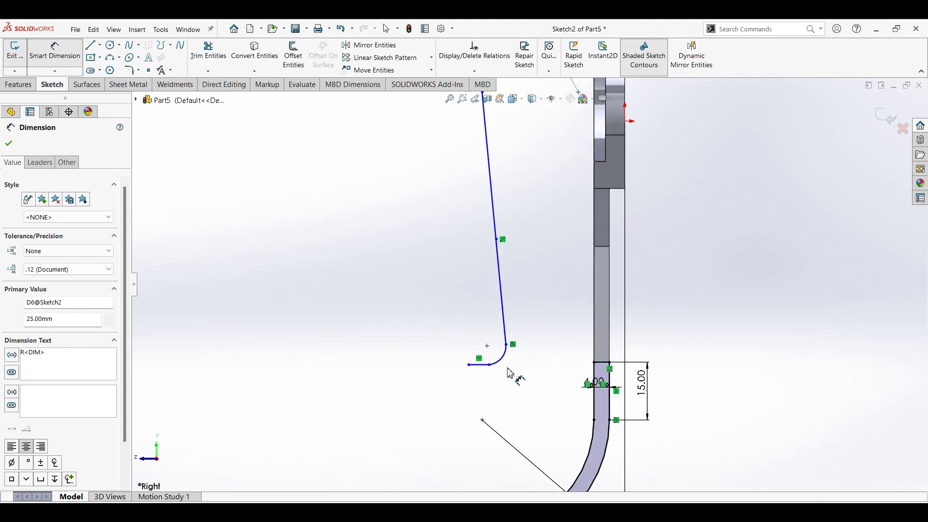
left_click(523, 372)
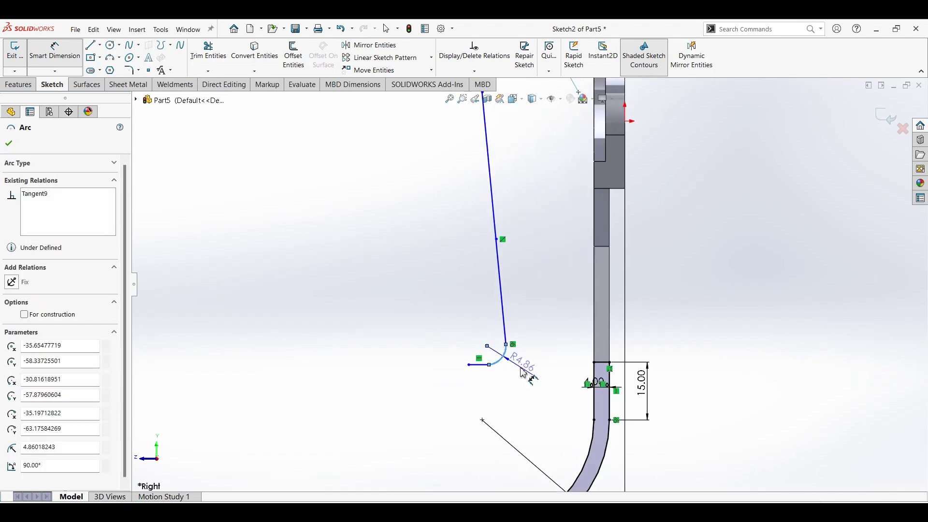
left_click(524, 370)
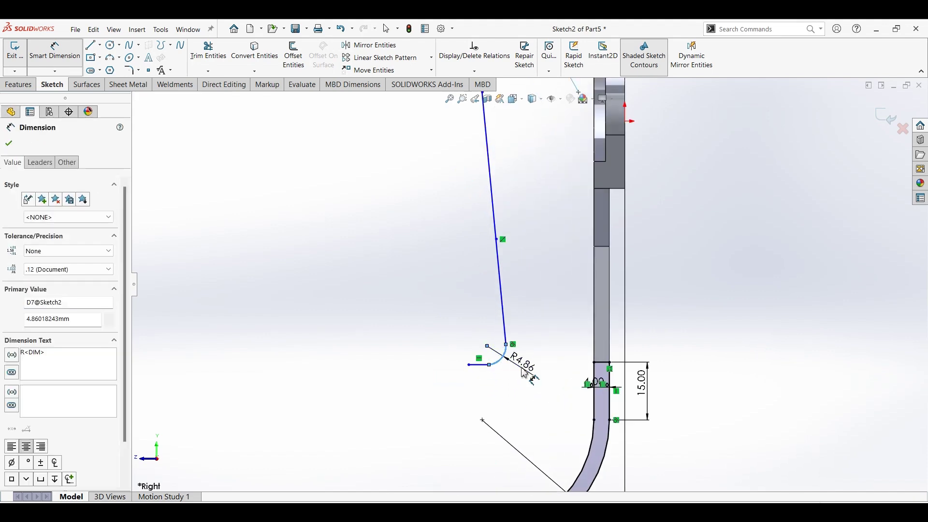
type("1")
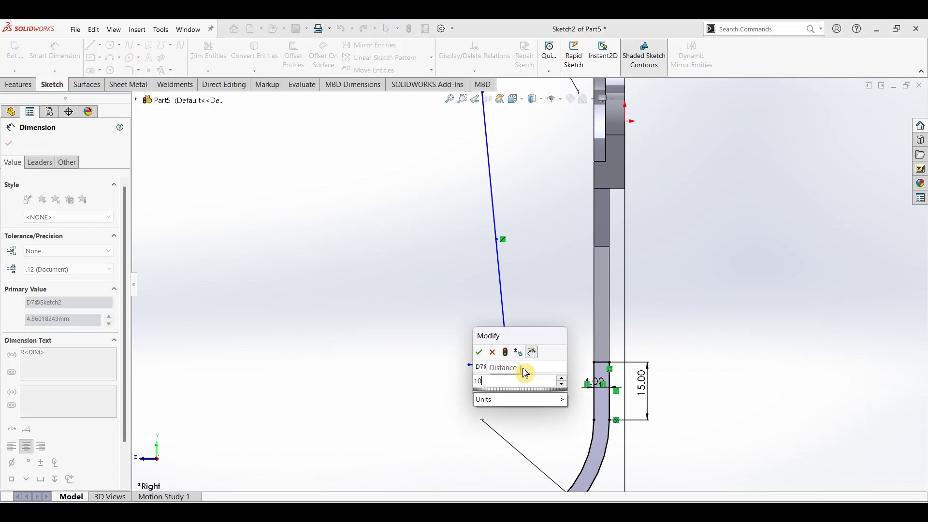
type("0")
key("Return")
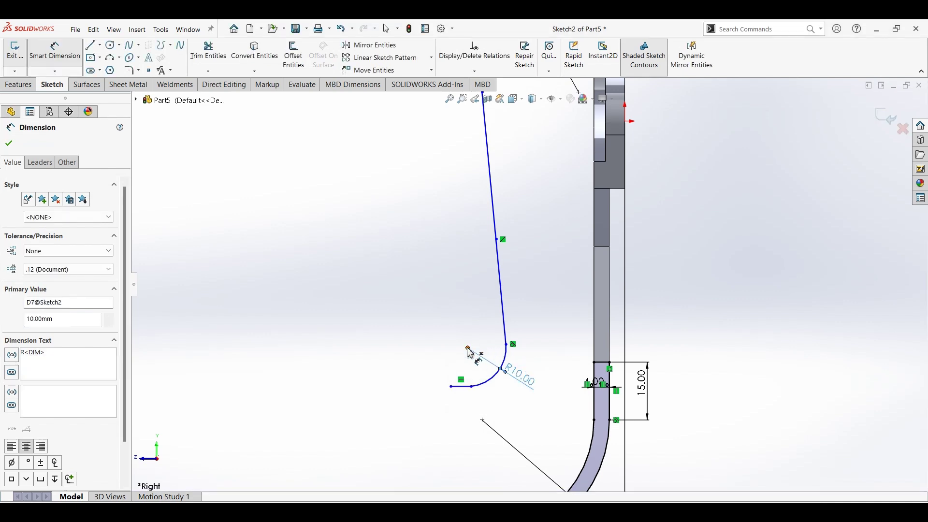
- Dimension the horizontal distance from the origin to the centre of the R10 arc to 37 mm
left_click(626, 121)
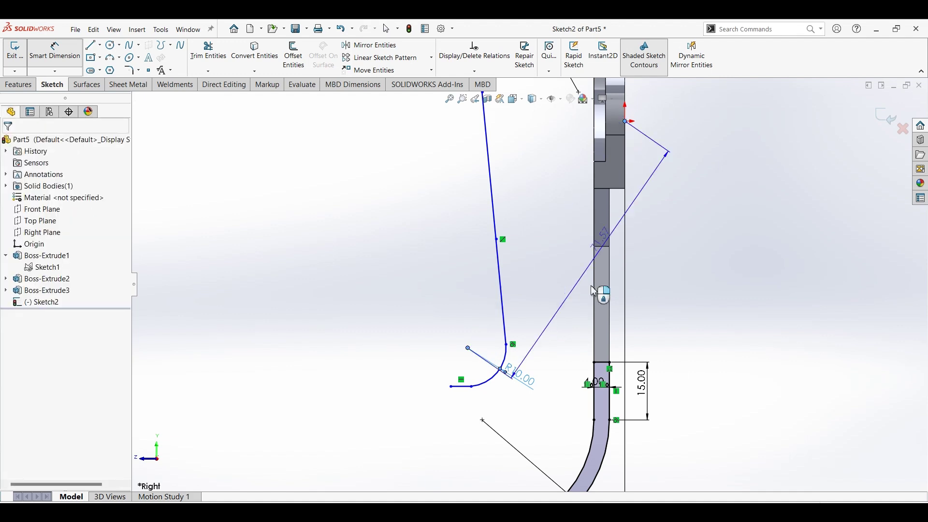
left_click(523, 361)
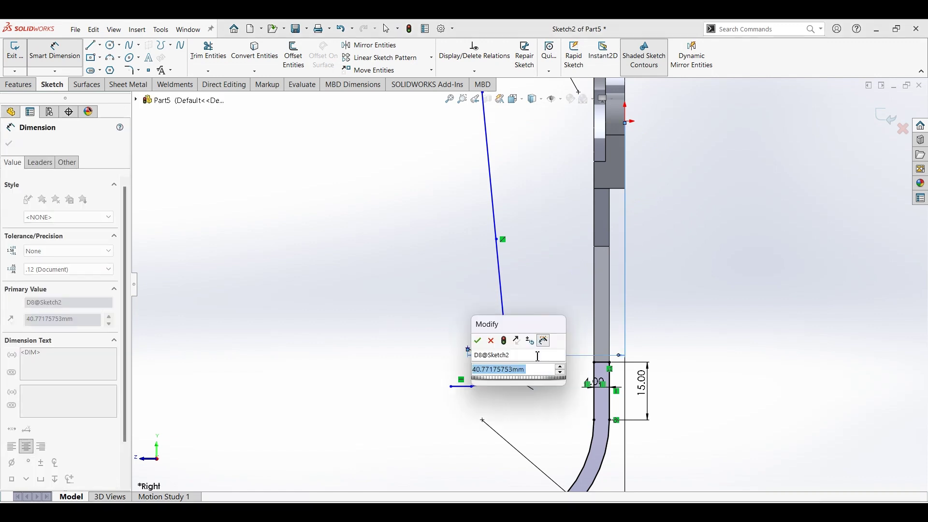
type("52.15")
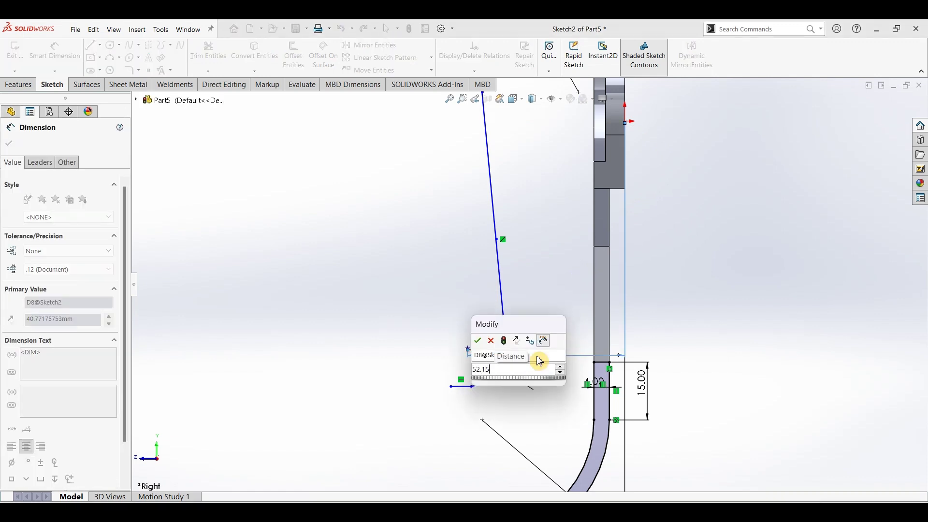
key("Return")
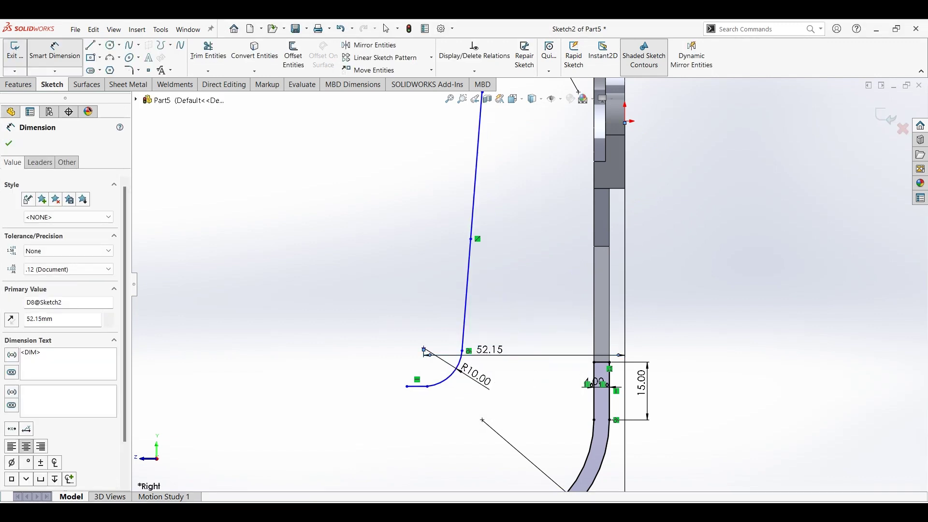
double_click(491, 350)
type("52.15")
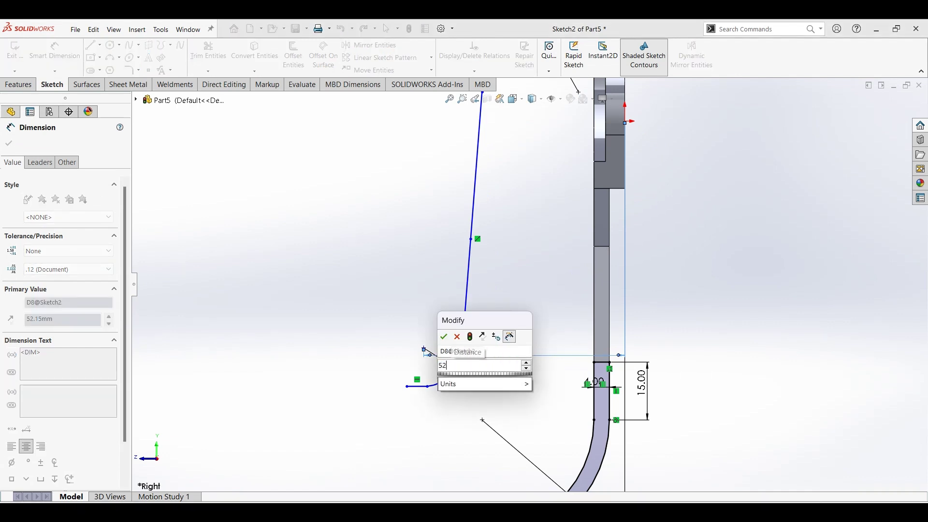
key("Return")
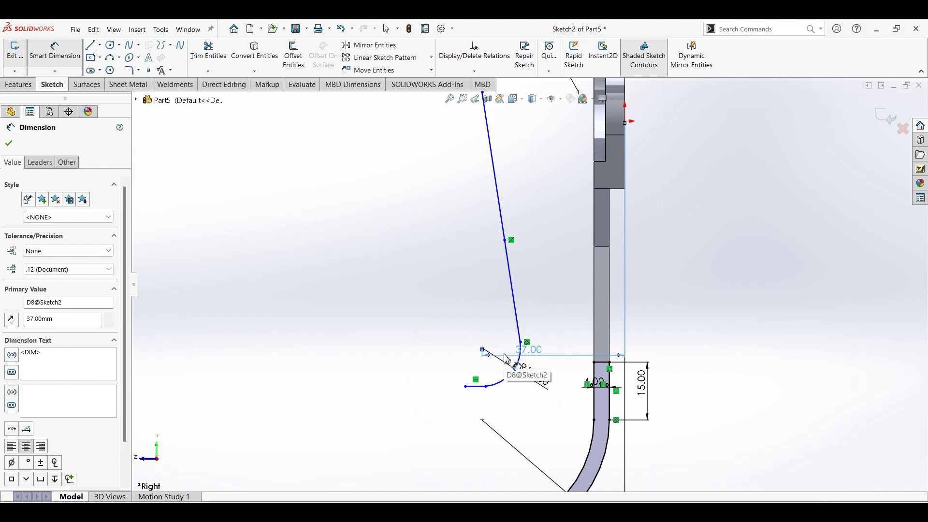
- Dimension the vertical distance from the centre of the R10 arc to the lower arm's bottom line to 45 mm
key("f")
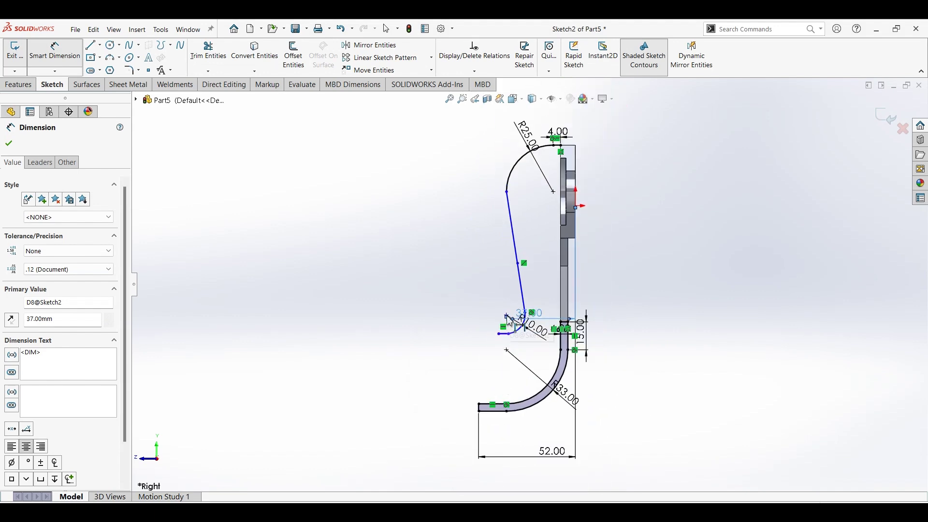
left_click(494, 400)
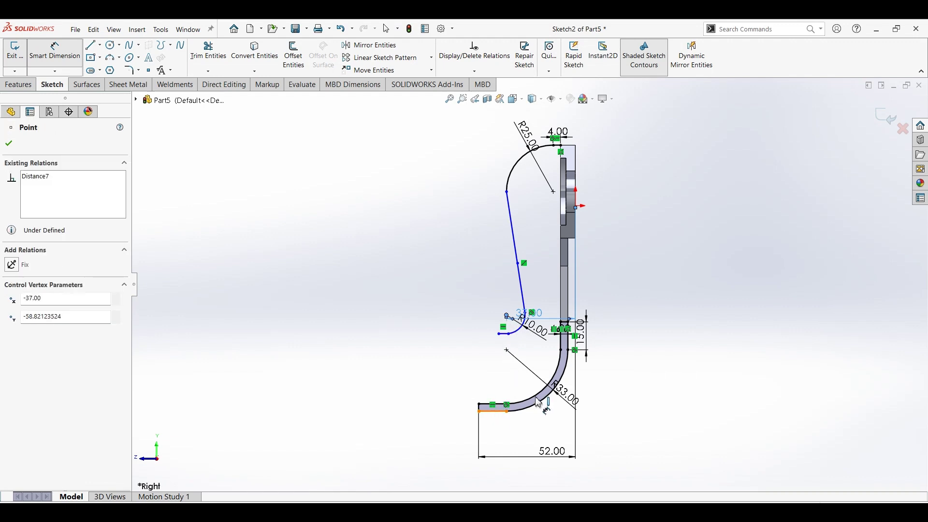
left_click(507, 416)
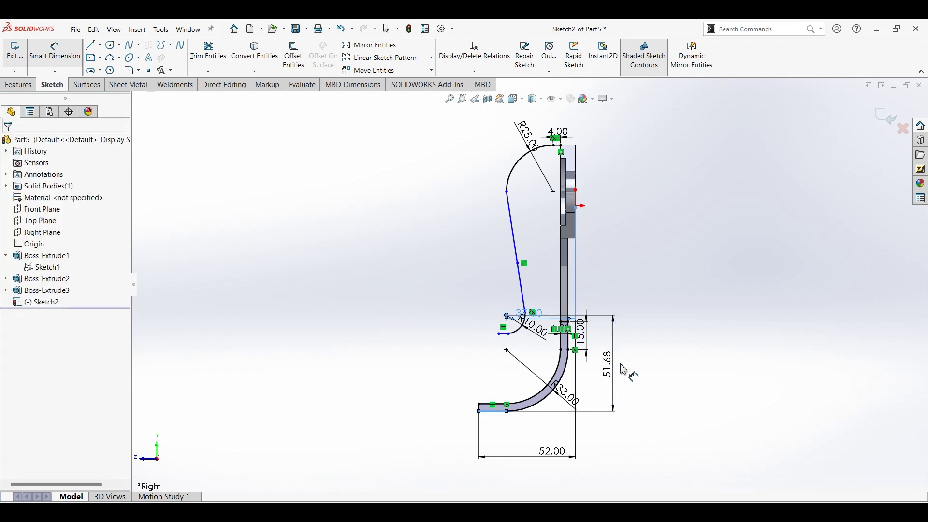
left_click(622, 370)
type("42")
key("Return")
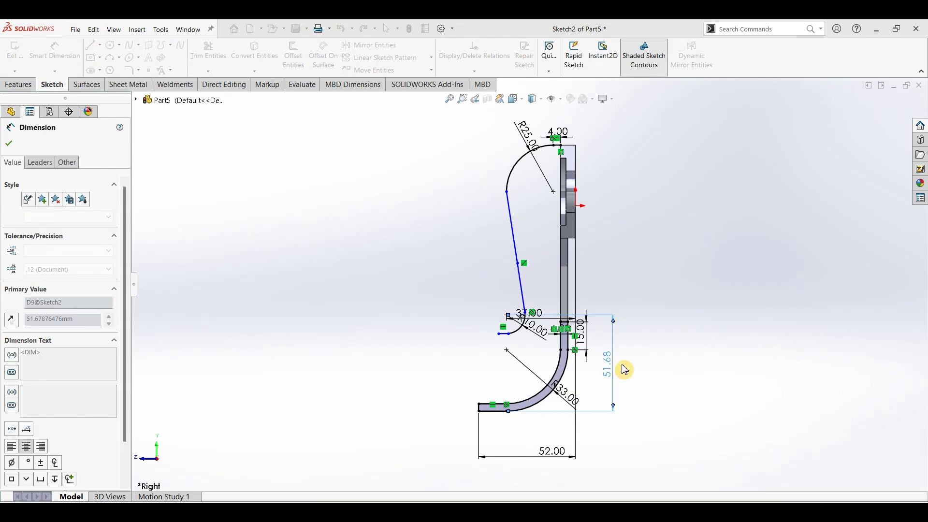
key("Escape")
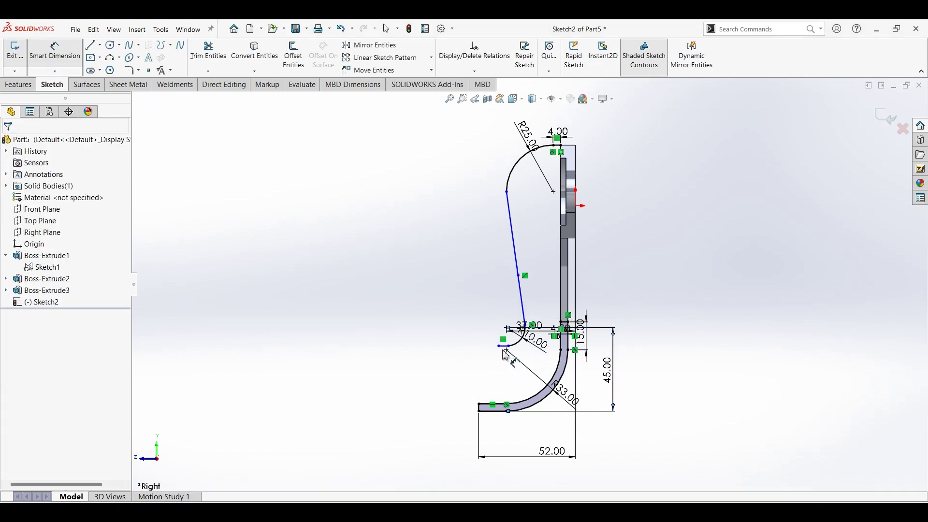
- Align the free end of the upper arm's lower horizontal line vertically with the end of the lower arm
left_click(500, 347)
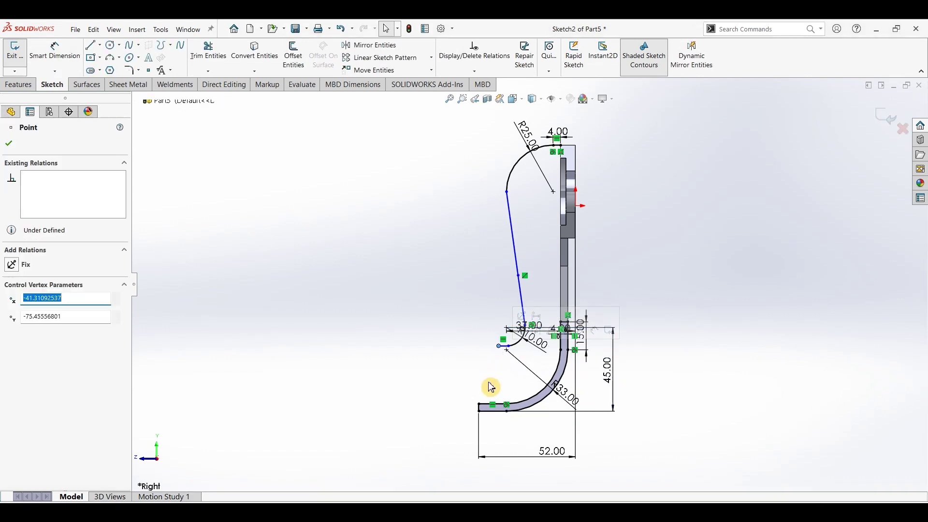
left_click(484, 406, "ctrl")
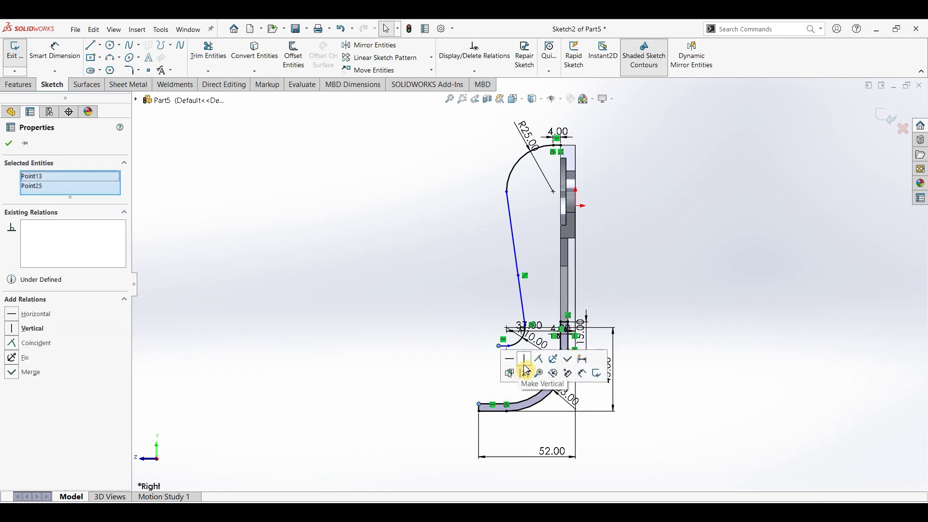
left_click(646, 290)
- Make the upper arm's slanted line tangent to the R25 arc and its lower horizontal line tangent to the R10 arc
left_click(508, 192)
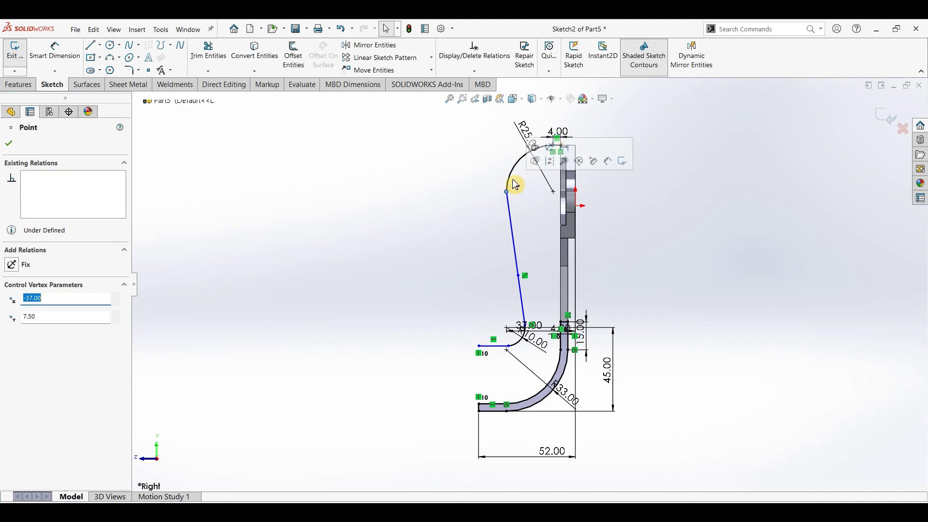
left_click(536, 156)
left_click(702, 325)
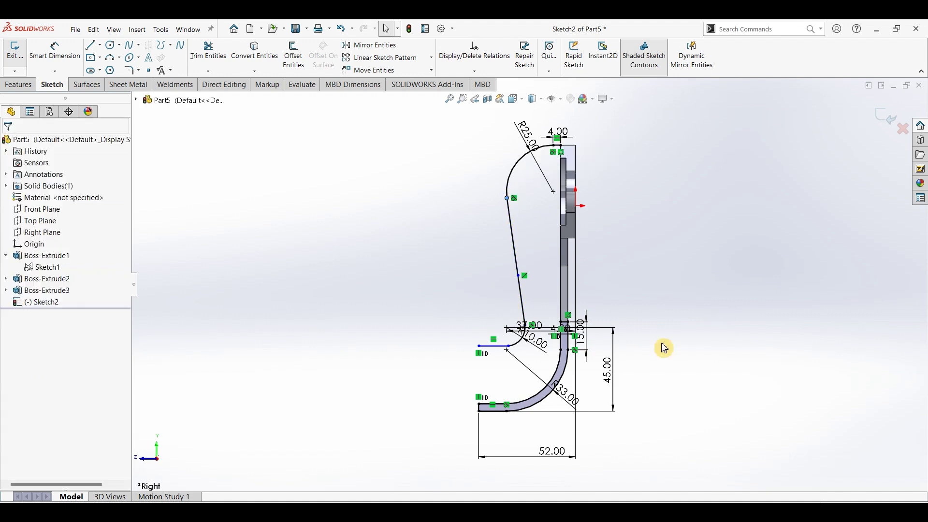
left_click(509, 348)
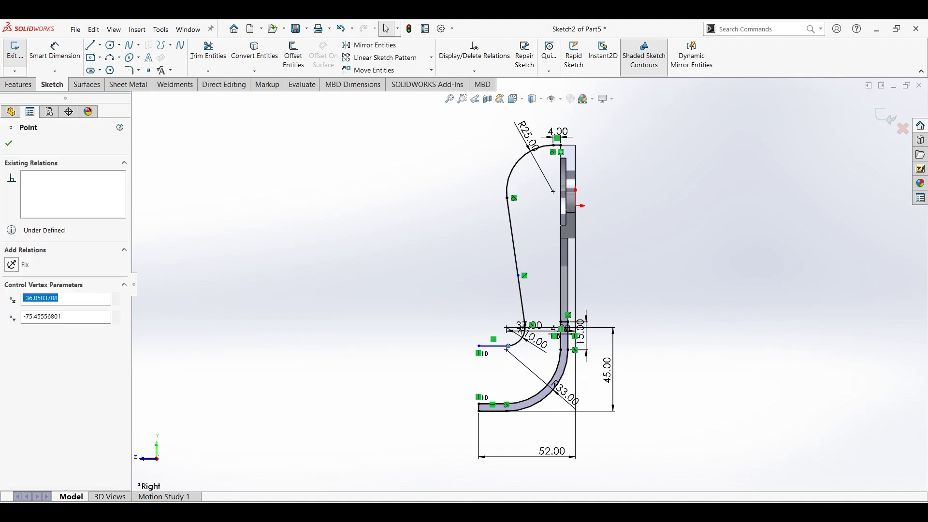
left_click(680, 404)
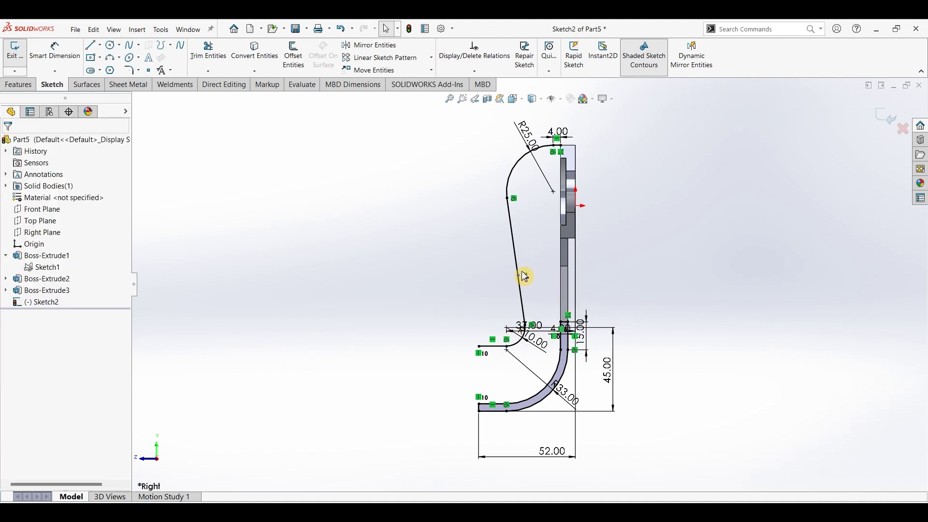
- Align the intermediate point on the upper arm's slanted line horizontally with the vertex where the plate's lower stem begins to taper
left_click_drag(521, 278, 525, 304)
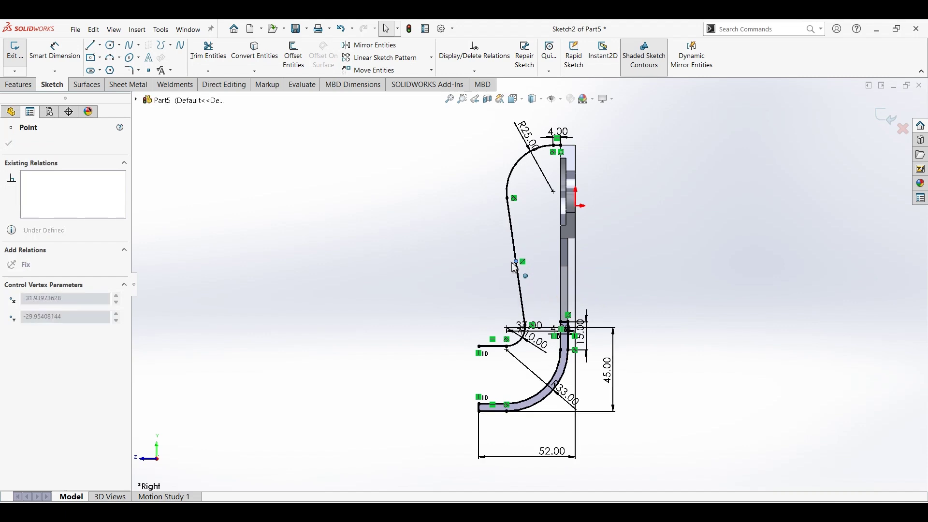
left_click_drag(516, 269, 551, 271)
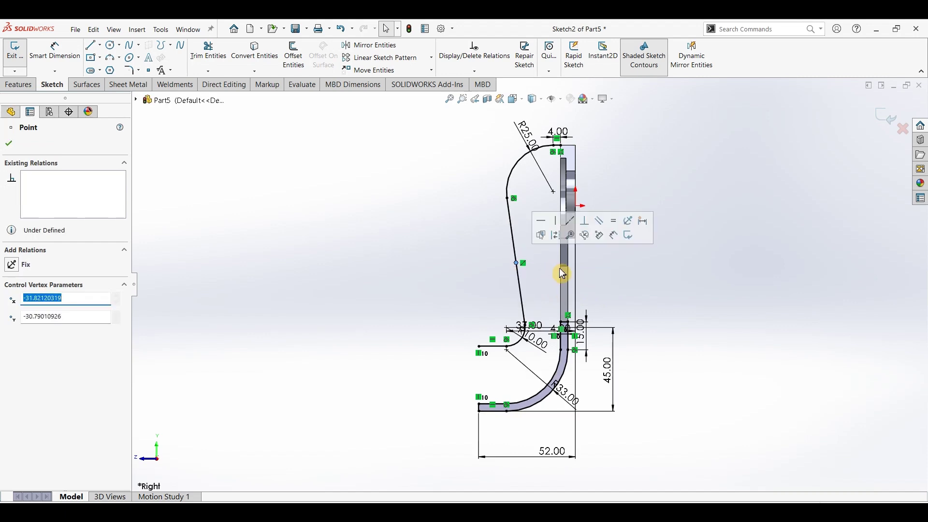
scroll(553, 274, "down", 3)
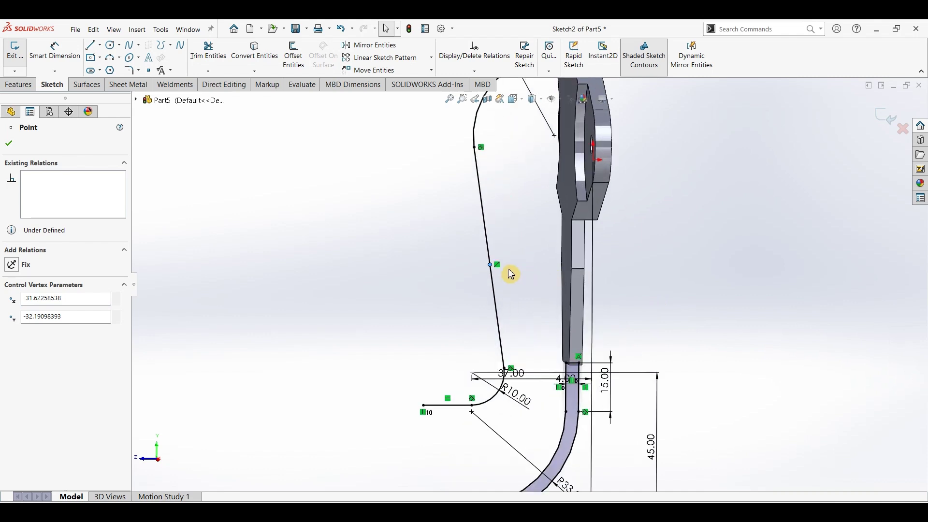
left_click(573, 272, "ctrl")
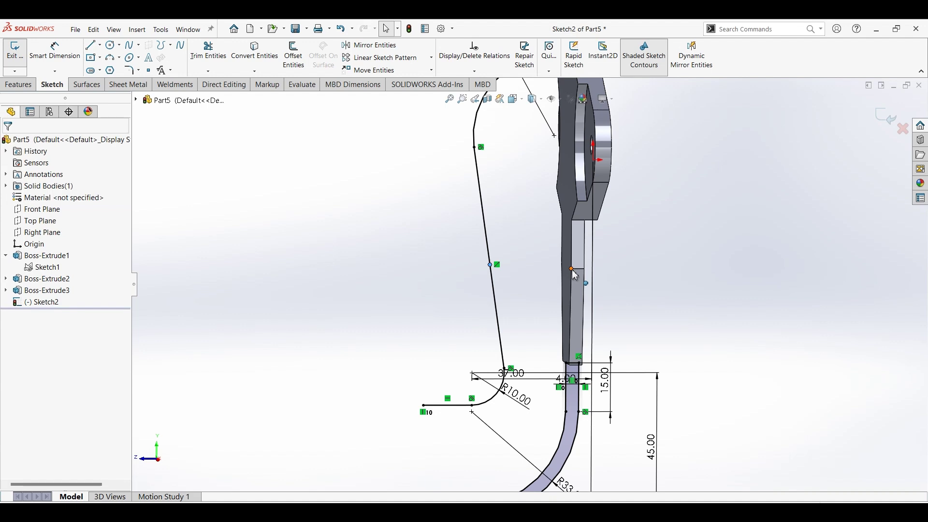
left_click(604, 232)
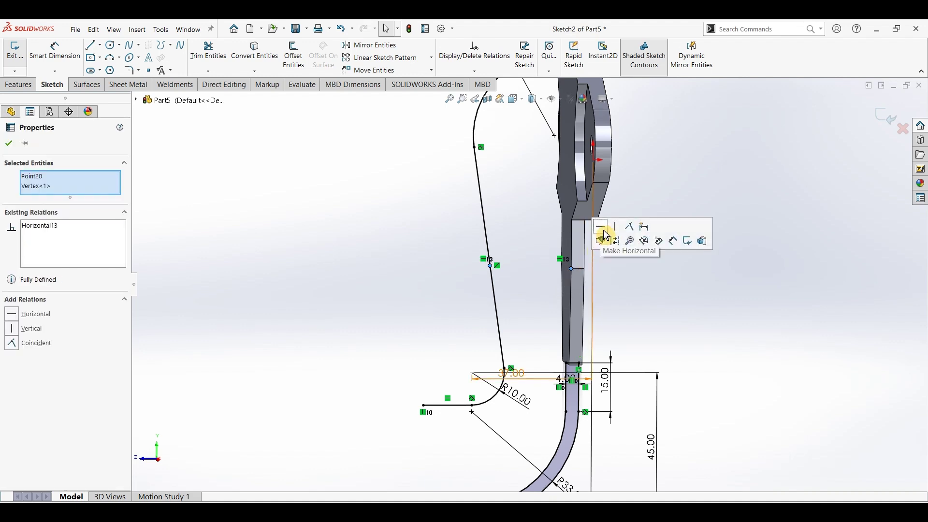
left_click(407, 299)
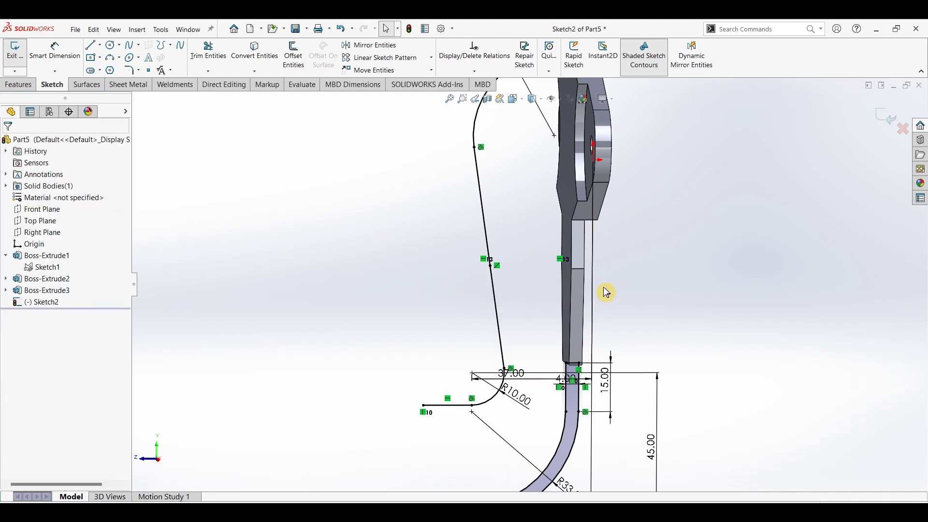
- Offset the whole upper arm chain 4 mm towards the plate, reversing the direction and capping the ends with lines
key("f")
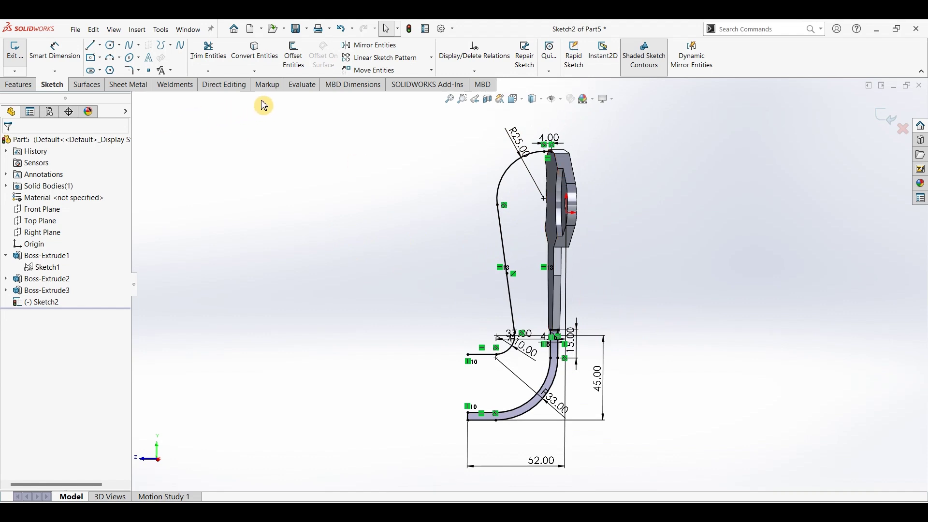
left_click(298, 66)
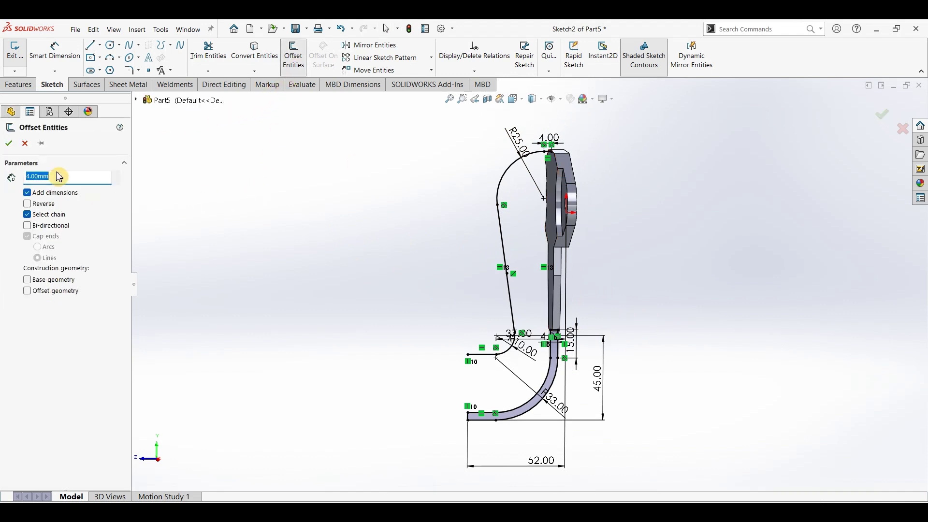
left_click(519, 173)
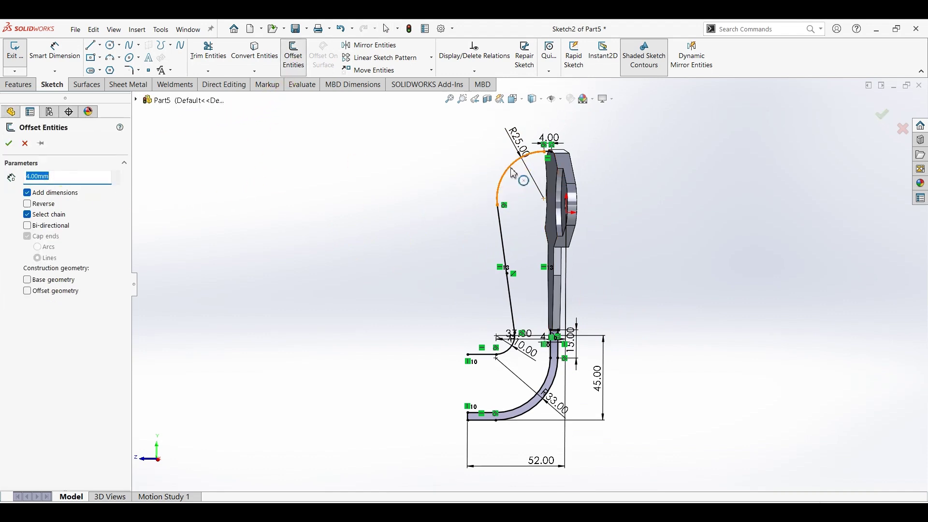
left_click(28, 206)
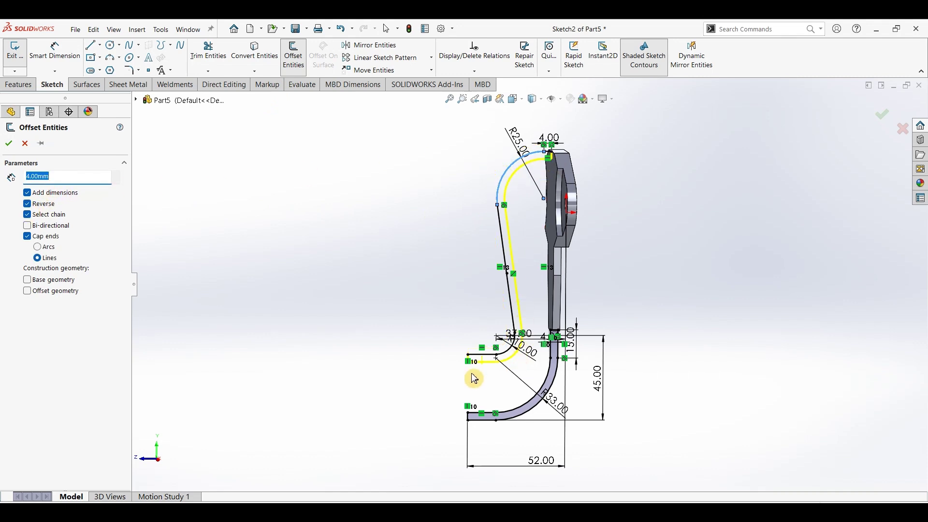
left_click(9, 144)
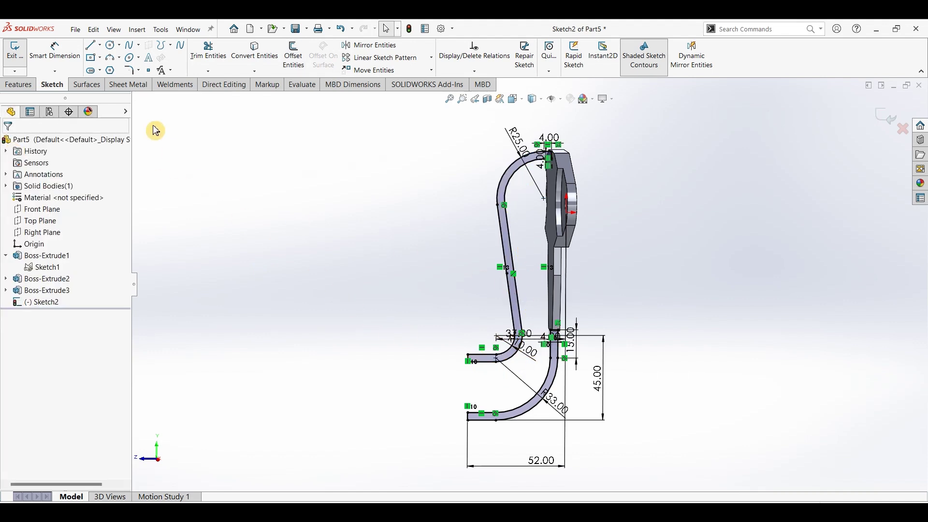
- Draw a vertical line connecting the free ends of the upper and lower arm profiles
left_click(91, 46)
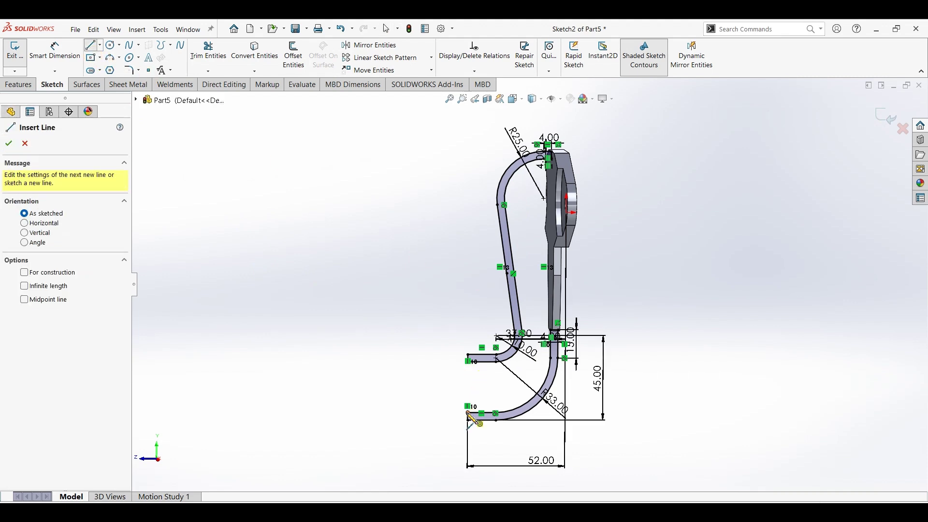
left_click(468, 363)
left_click(468, 413)
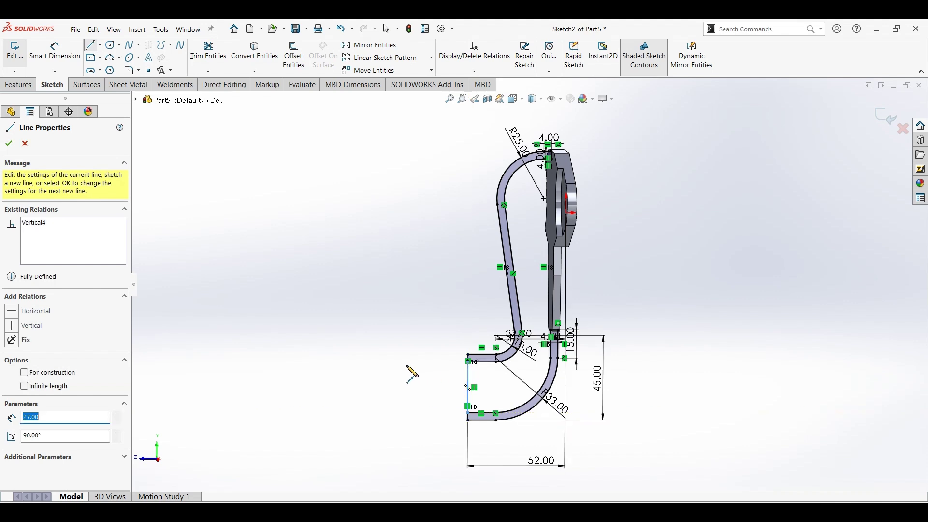
key("Escape")
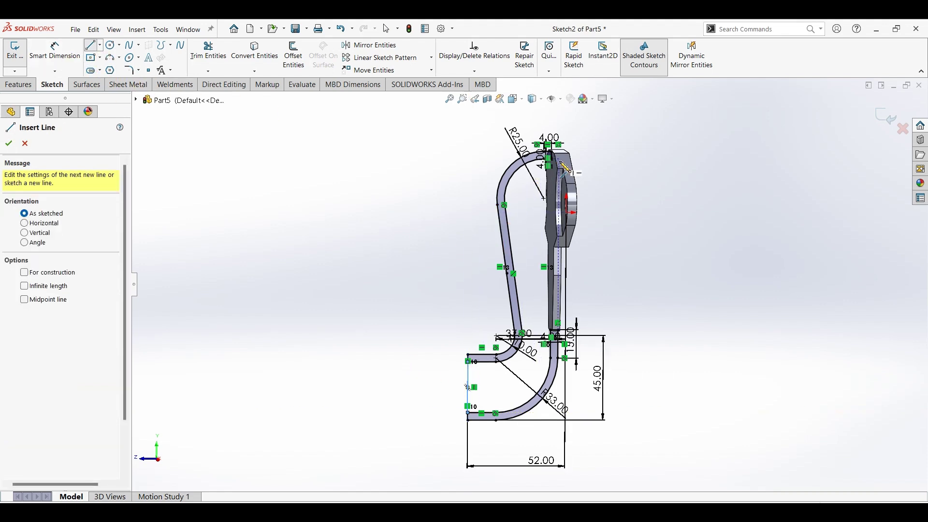
- Draw a vertical line from the inner corner of the upper arm's top end down to the top corner of the lower arm
scroll(565, 168, "down", 2)
scroll(565, 168, "down", 2)
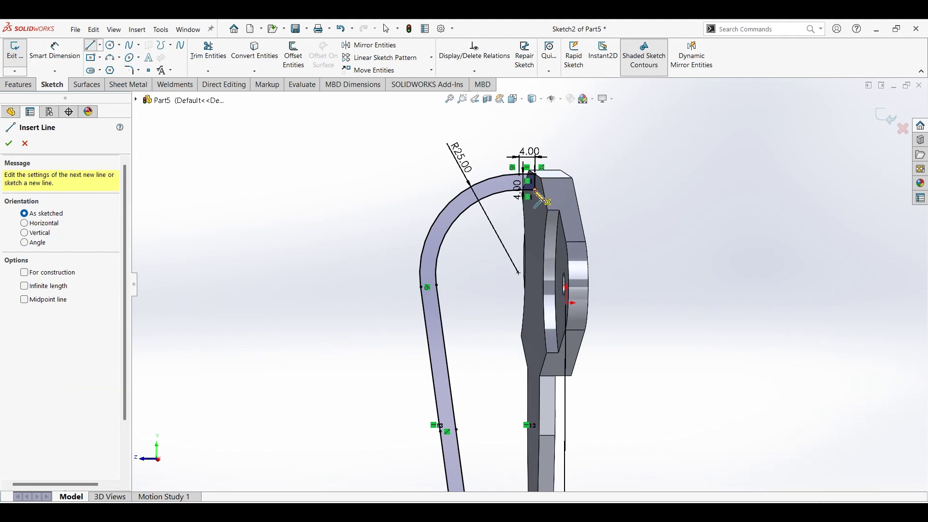
left_click(534, 193)
scroll(532, 280, "up", 4)
scroll(543, 415, "down", 4)
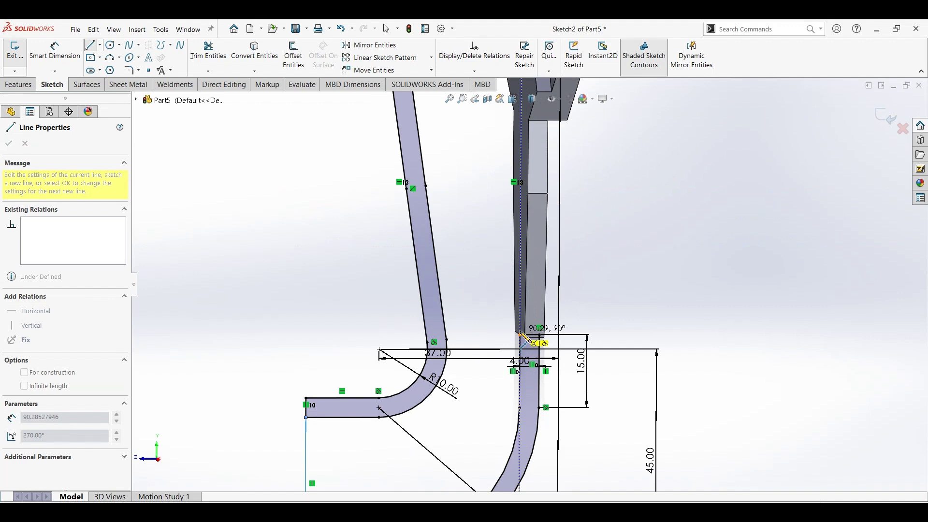
left_click(520, 335)
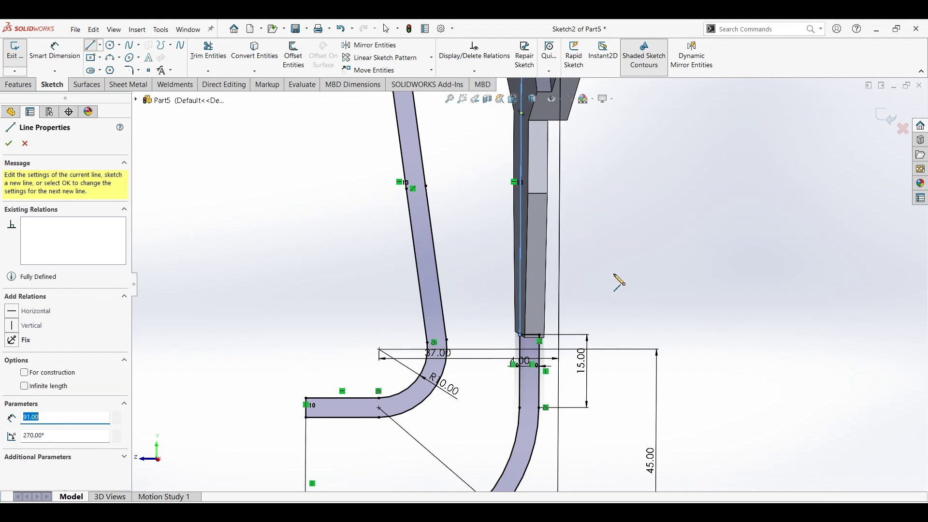
left_click(9, 143)
scroll(331, 270, "up", 5)
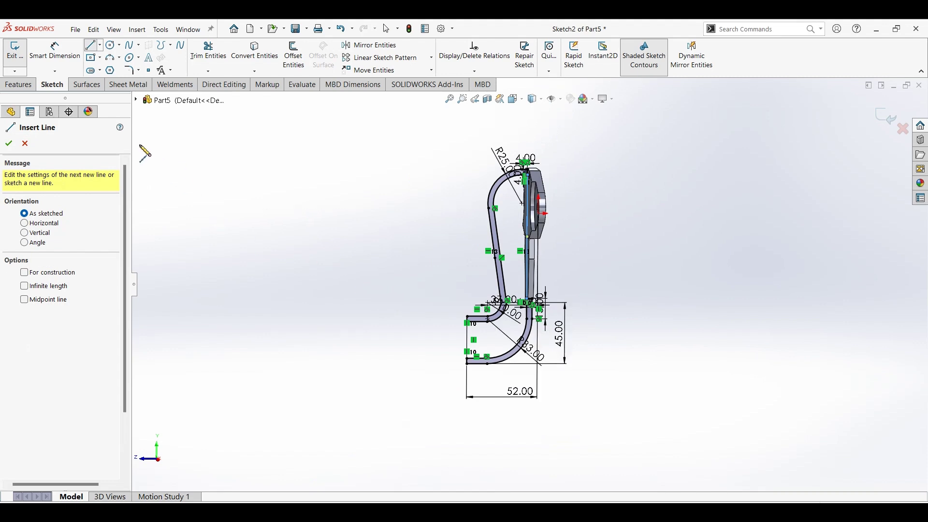
- Extrude the lower arm's curved region 20 mm from the mid plane, merged with the existing body
left_click(30, 86)
left_click(31, 69)
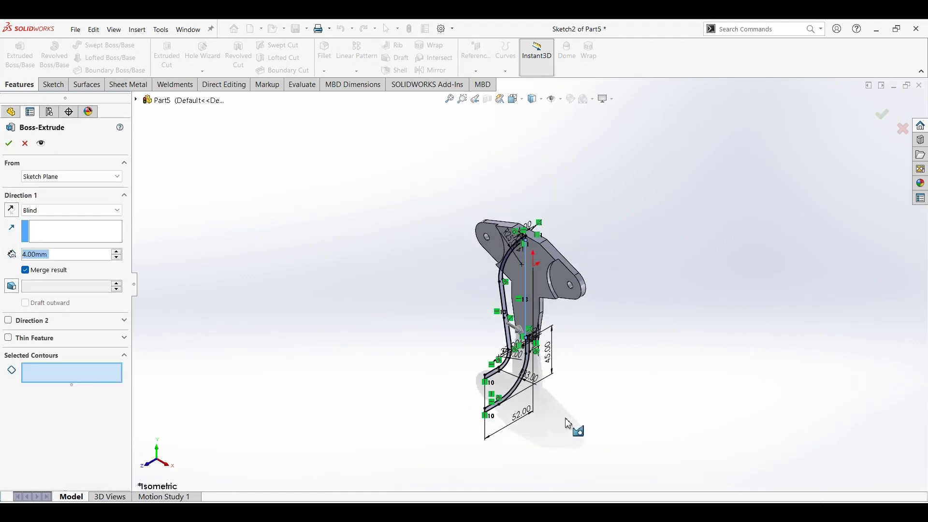
scroll(544, 395, "down", 3)
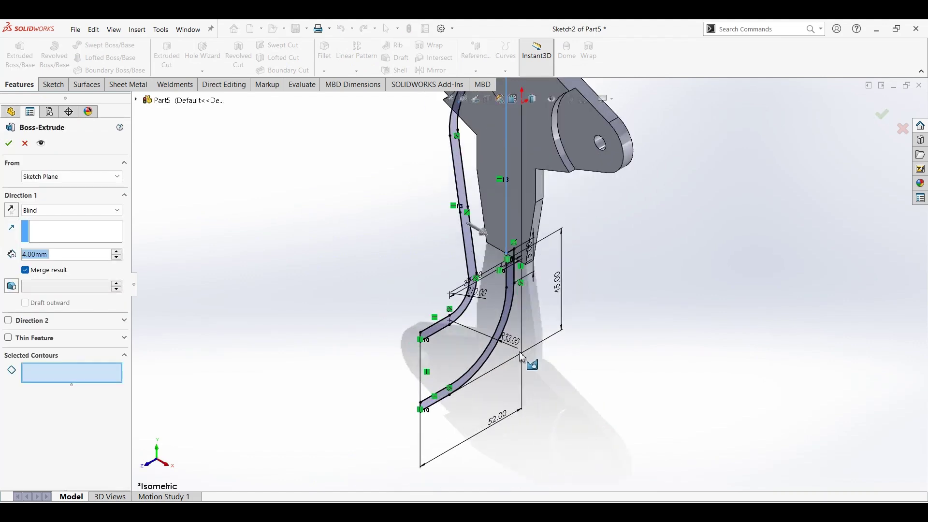
left_click(490, 350)
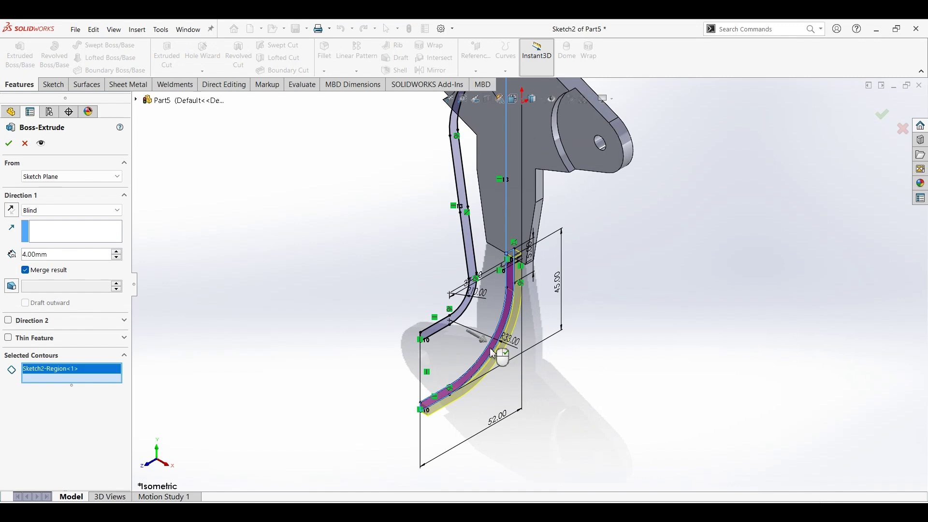
left_click(72, 212)
left_click(61, 271)
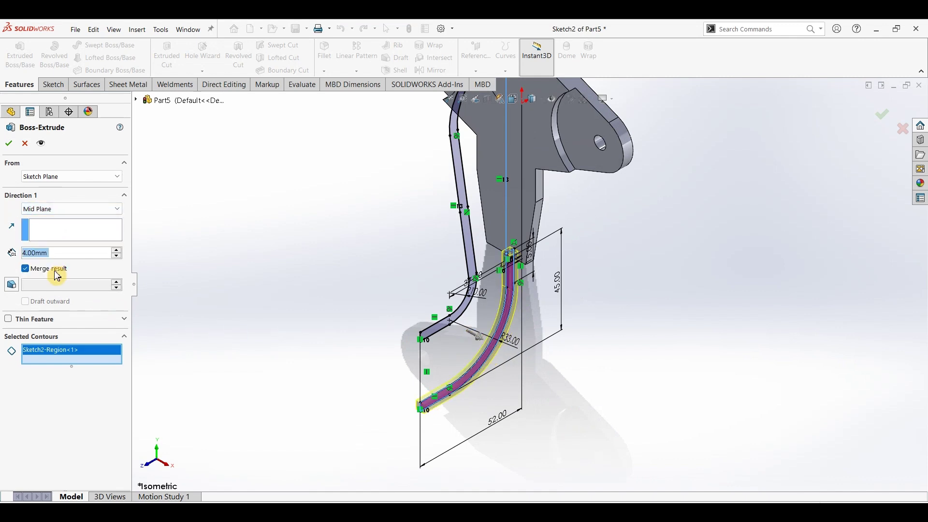
type("20")
key("Return")
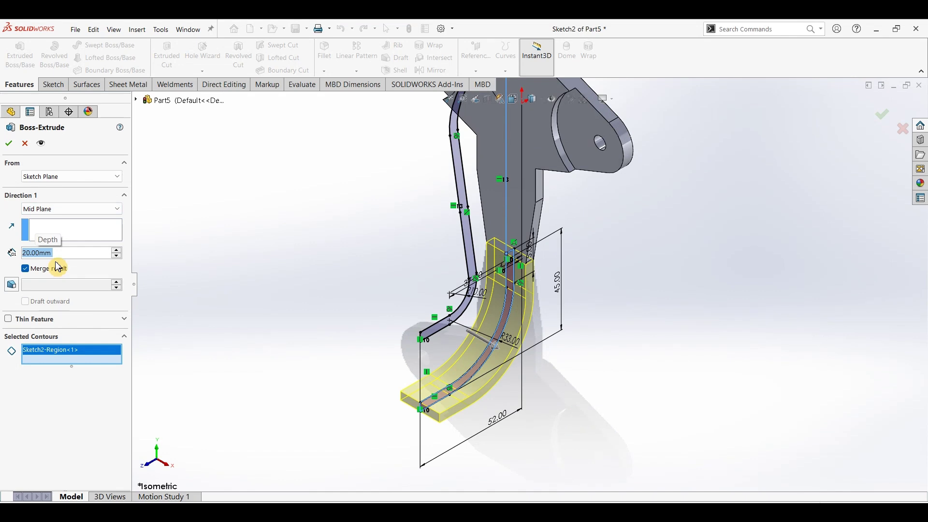
left_click(13, 150)
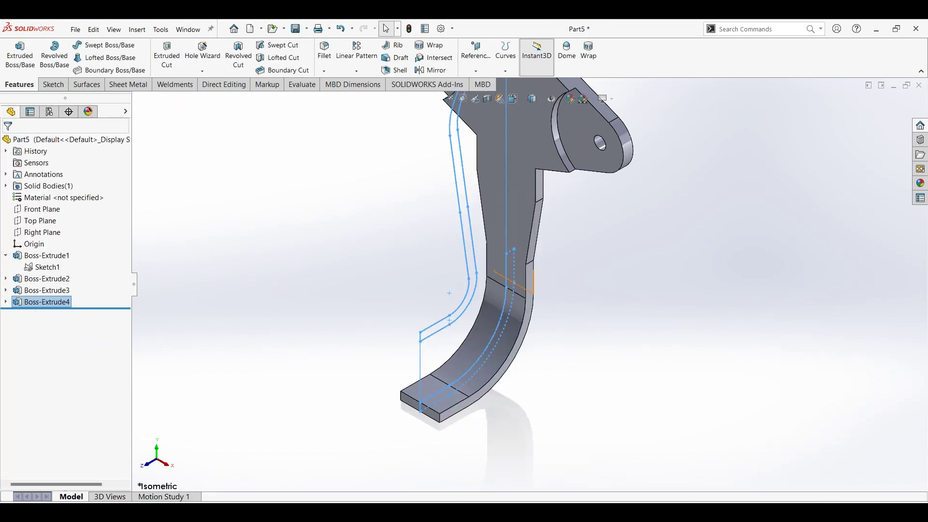
- Extrude the web region enclosed between the upper and lower arm profiles of the arm sketch 5 mm, blind and merged with the body
left_click(6, 303)
left_click(42, 314)
left_click(20, 54)
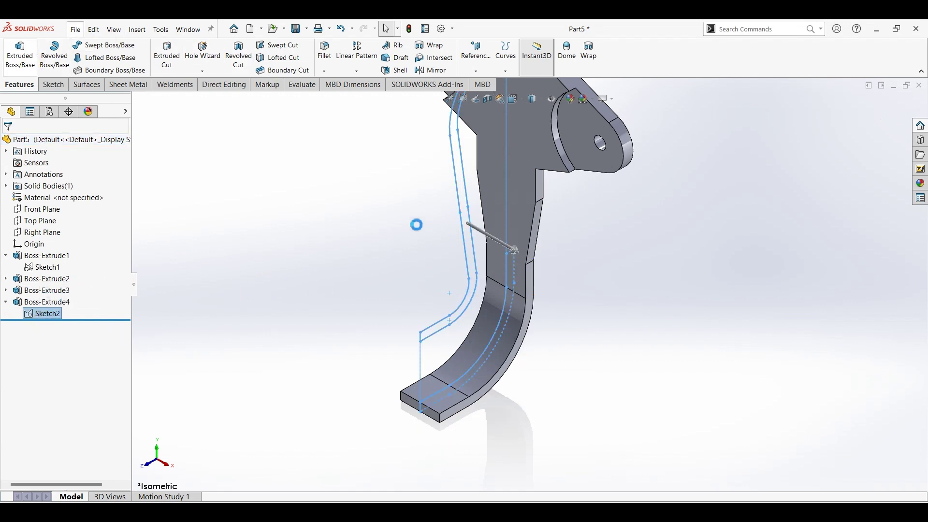
left_click(489, 203)
left_click(64, 251)
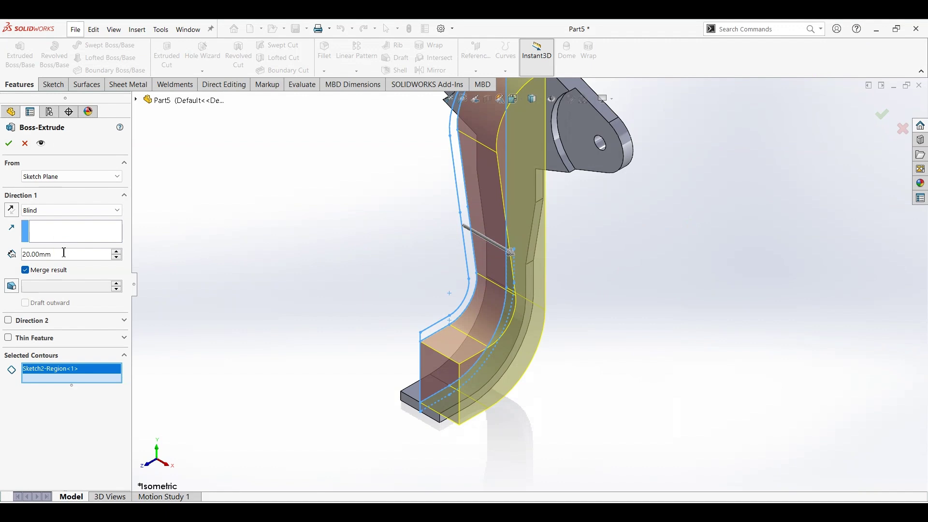
type("5")
key("Return")
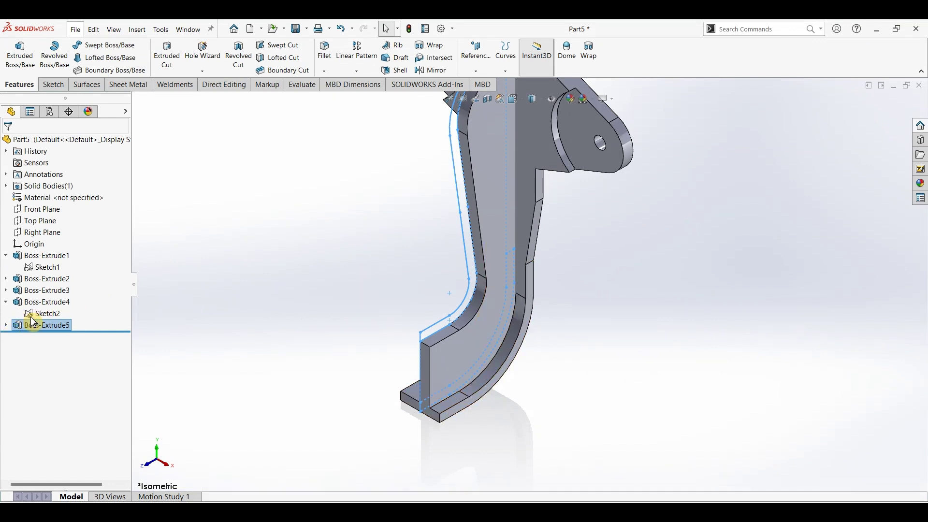
left_click(45, 313)
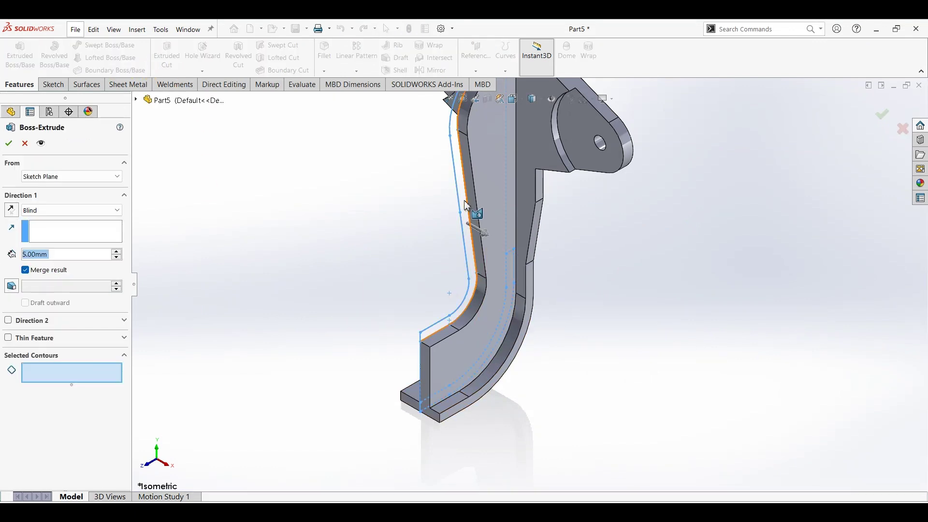
left_click(60, 210)
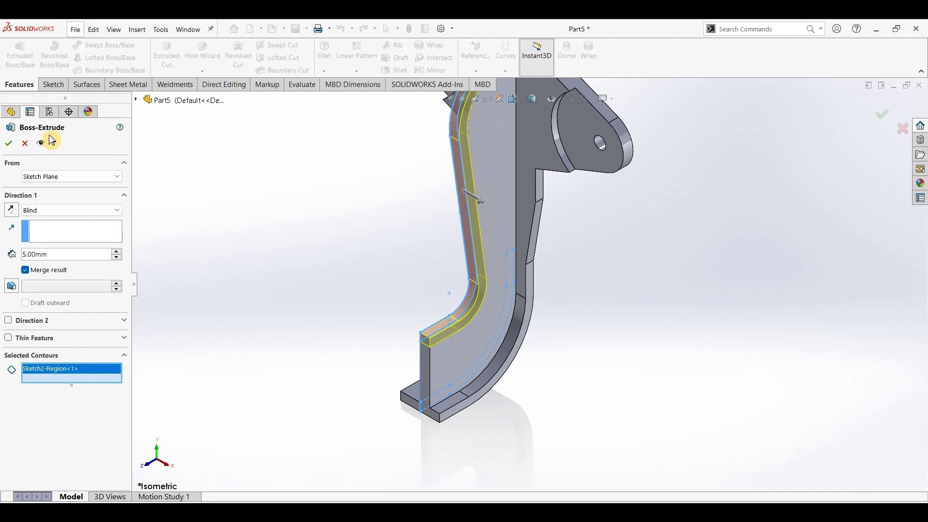
left_click(25, 143)
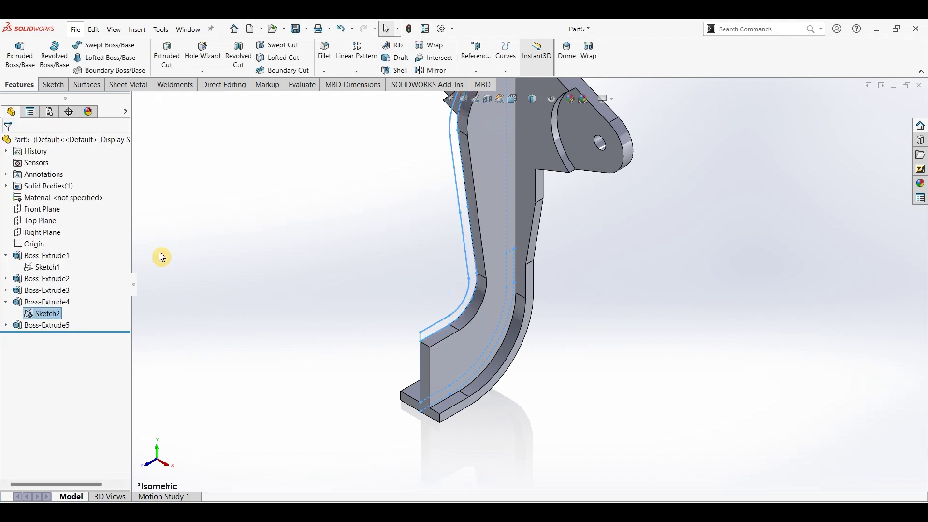
left_click(44, 314)
left_click(47, 279)
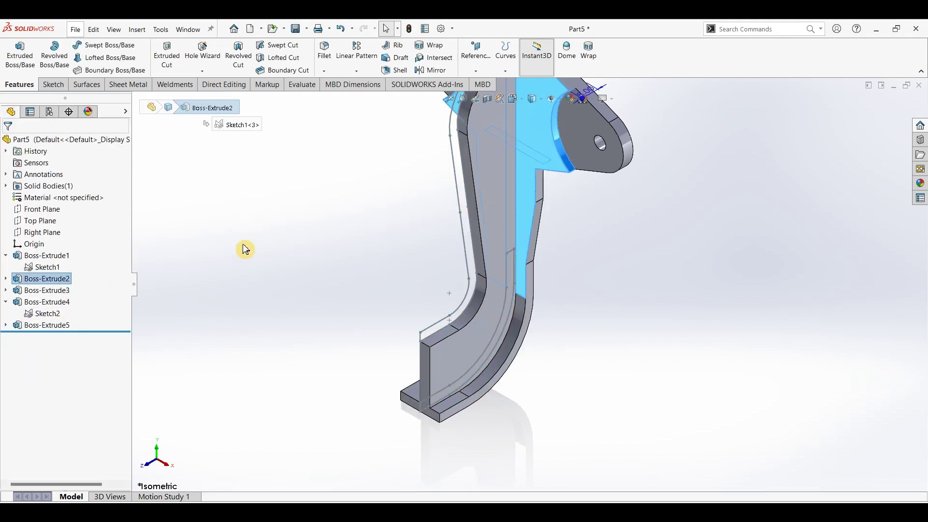
- Reopen the sketch containing the arm profiles for editing
left_click(52, 312)
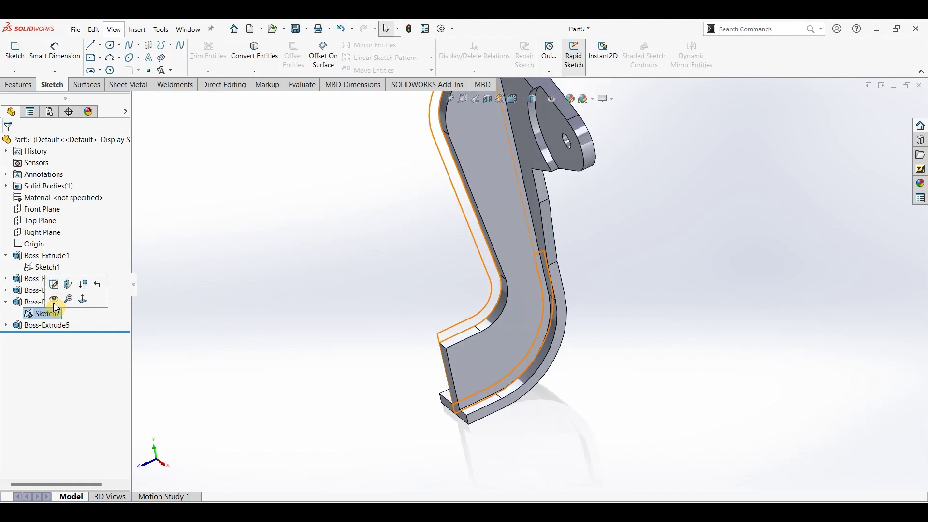
left_click(53, 284)
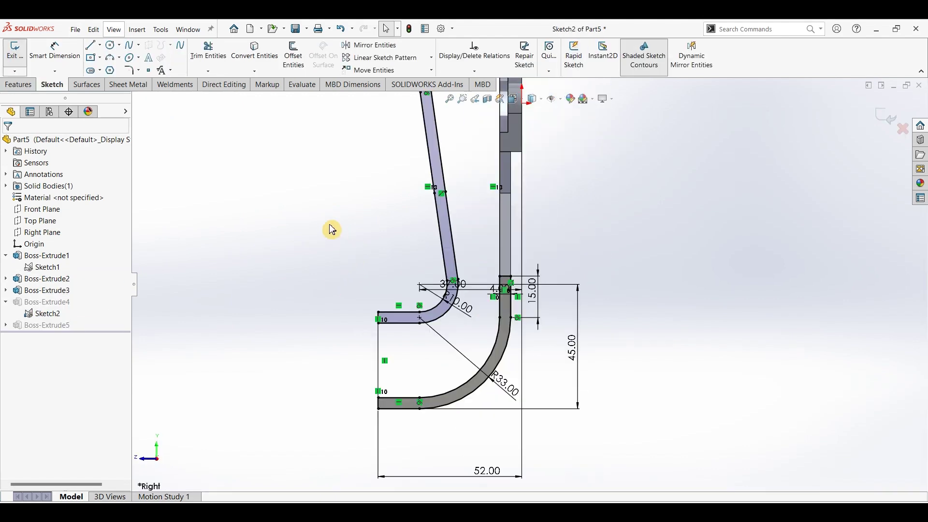
left_click(90, 45)
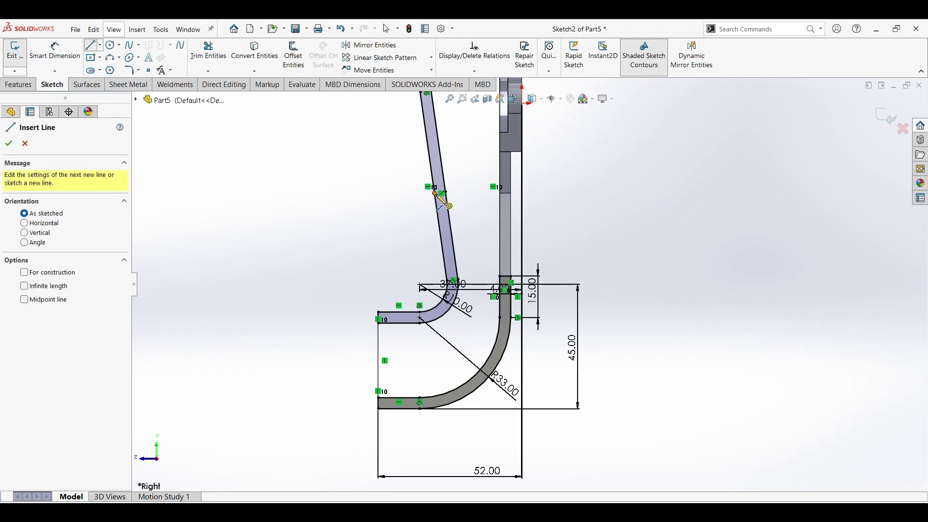
left_click(434, 194)
scroll(446, 194, "down", 4)
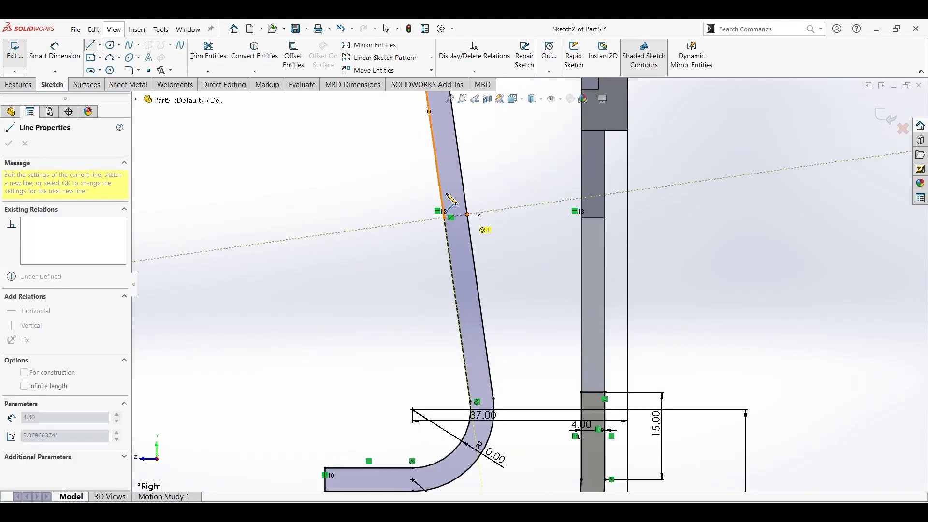
key("Escape")
key("Escape")
- Draw a horizontal line about 4 mm long across the upper arm's sloping strip from its inner edge point, splitting it into two regions
left_click(92, 45)
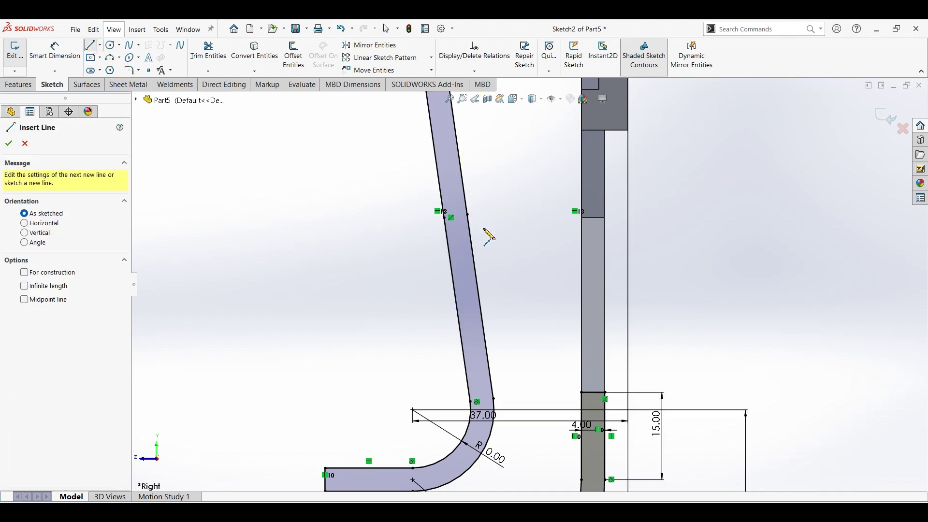
left_click(467, 214)
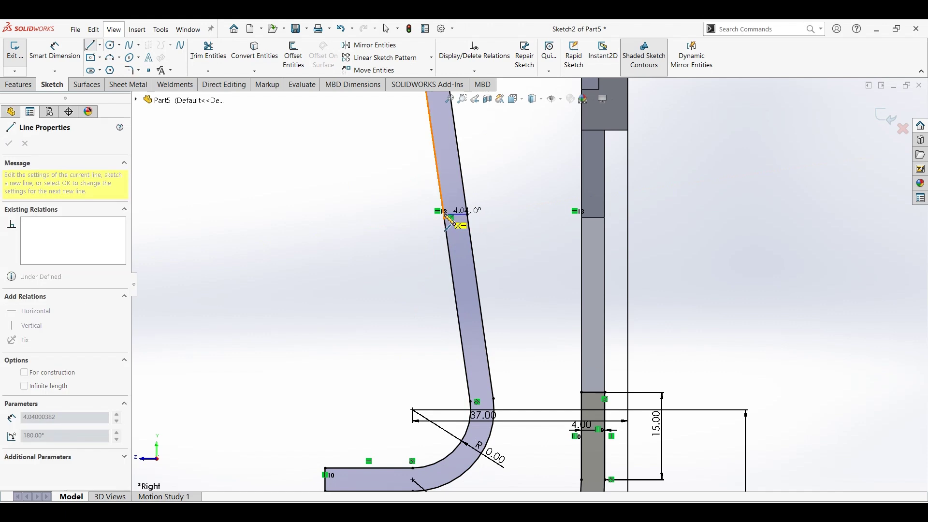
left_click(443, 215)
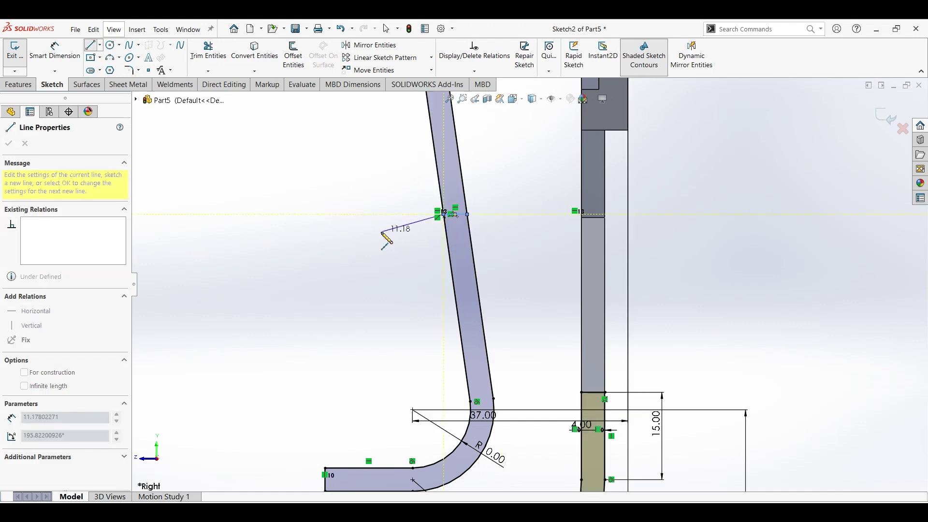
key("Escape")
key("Escape")
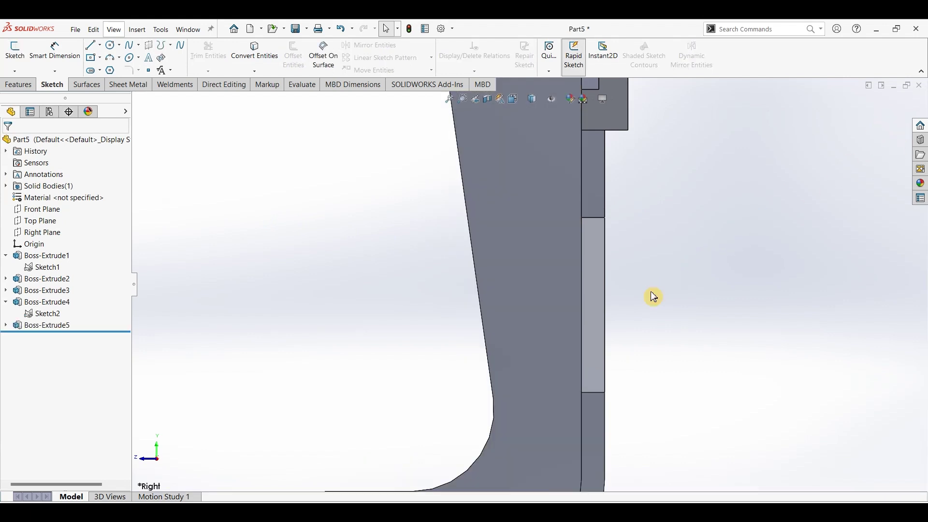
- Extrude the strip region above the horizontal dividing line 30 mm from the mid plane, merged with the body
scroll(653, 296, "up", 3)
middle_click_drag(329, 224, 315, 237)
left_click(46, 314)
left_click(18, 85)
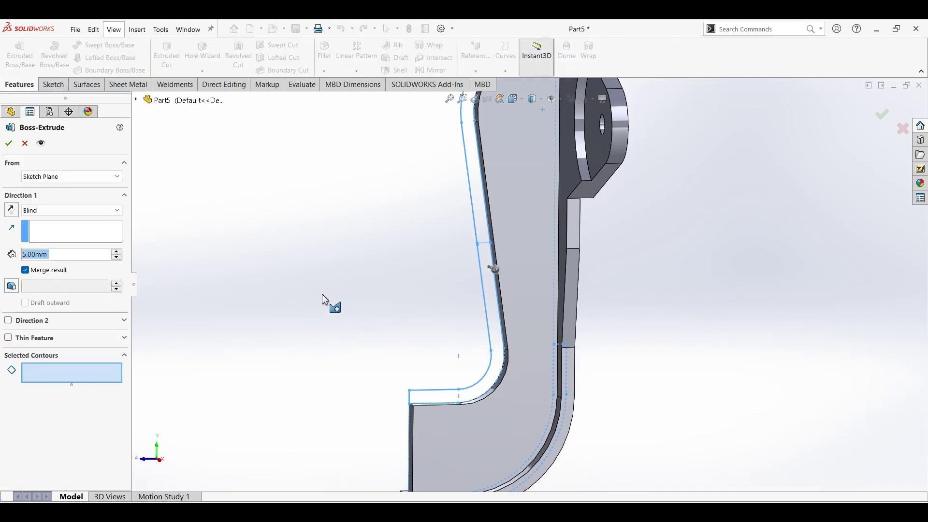
left_click(498, 215)
left_click(50, 212)
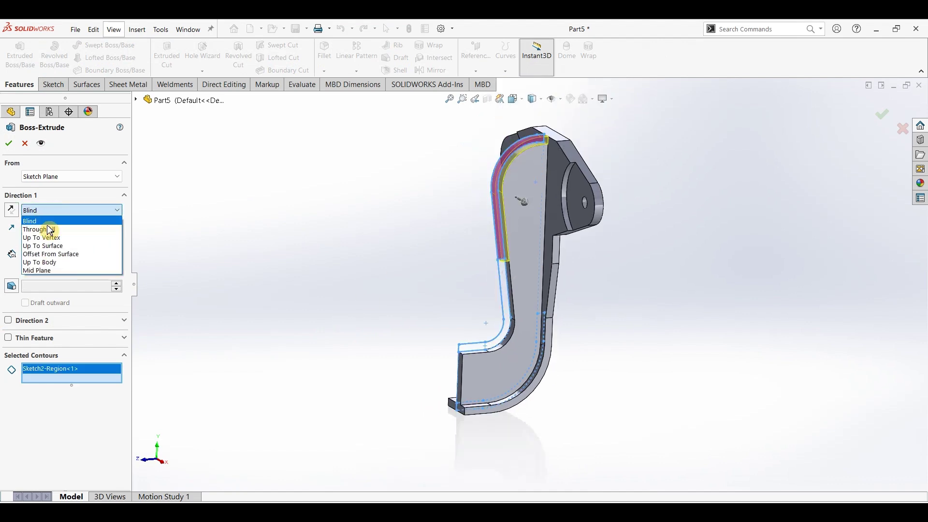
left_click(36, 271)
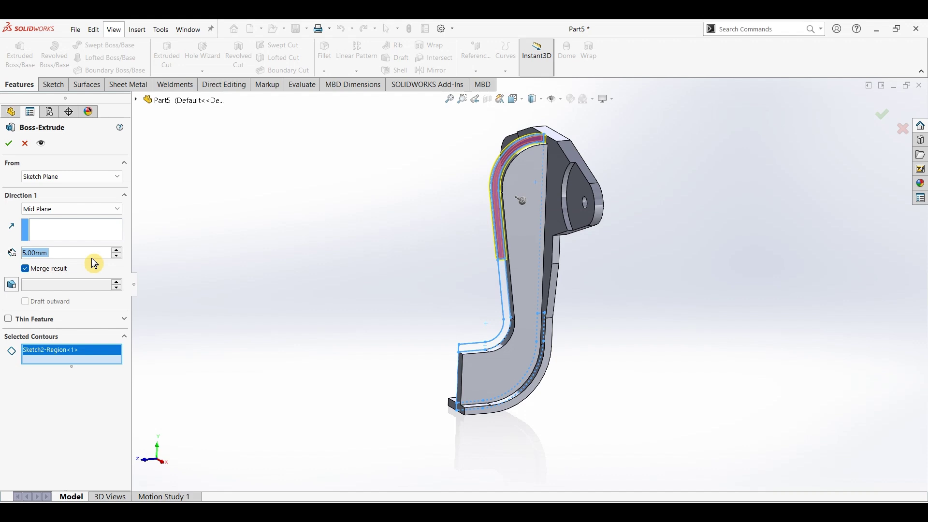
type("30")
key("Return")
left_click(9, 143)
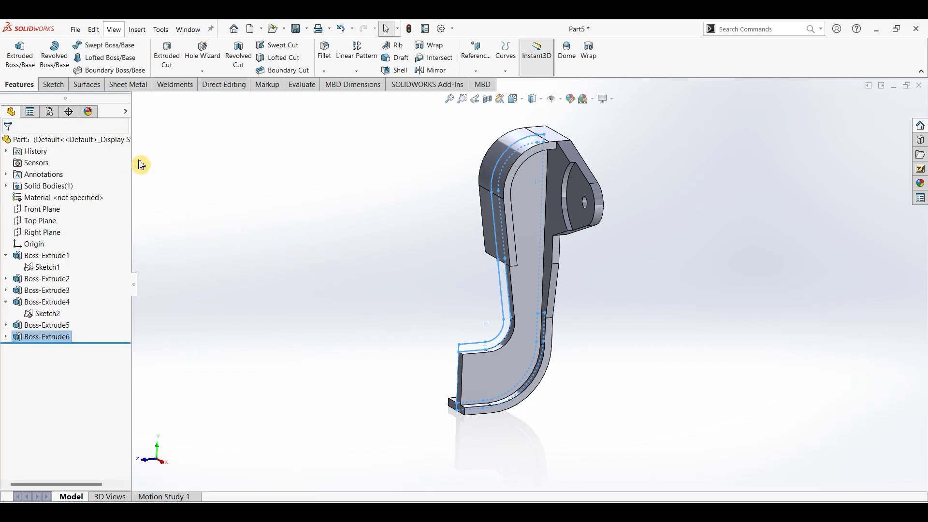
- Extrude the remaining strip region below the dividing line 20 mm from the mid plane, merged with the body
left_click(47, 316)
left_click(20, 54)
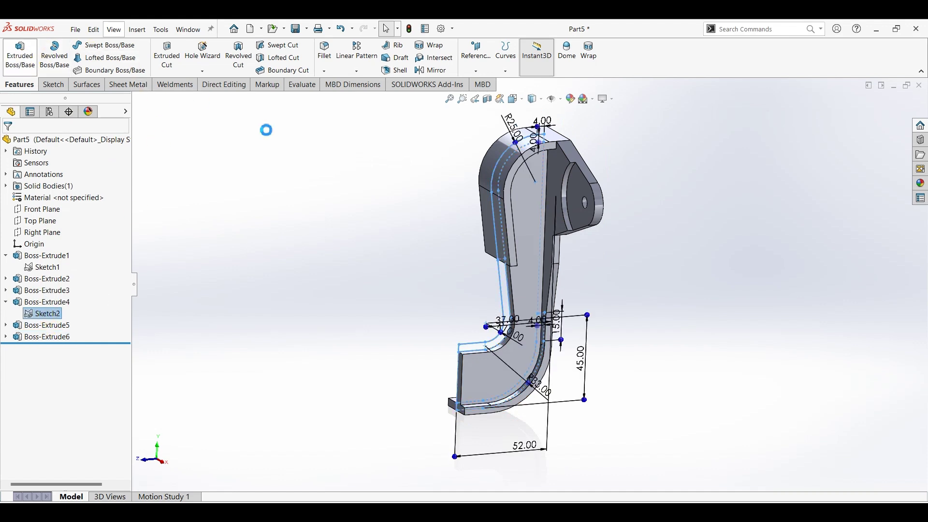
left_click(508, 286)
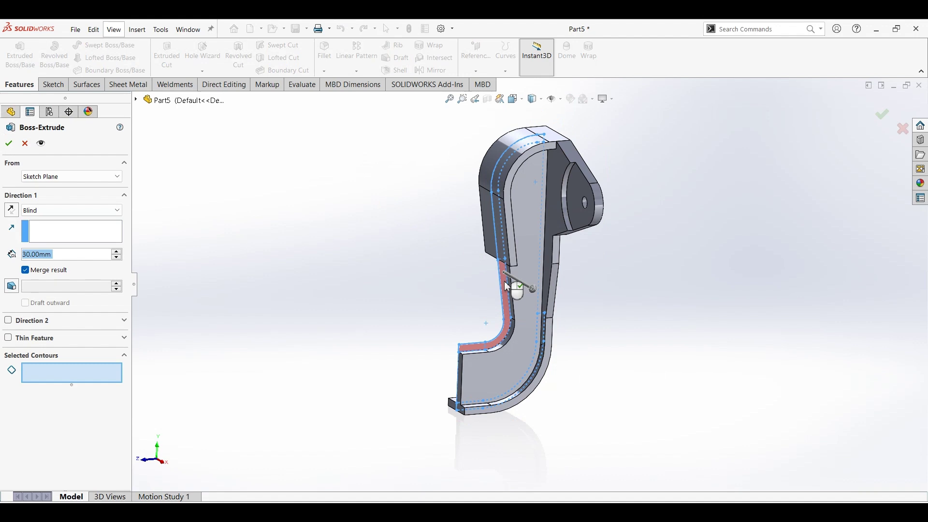
left_click(52, 211)
left_click(45, 268)
type("20")
key("Return")
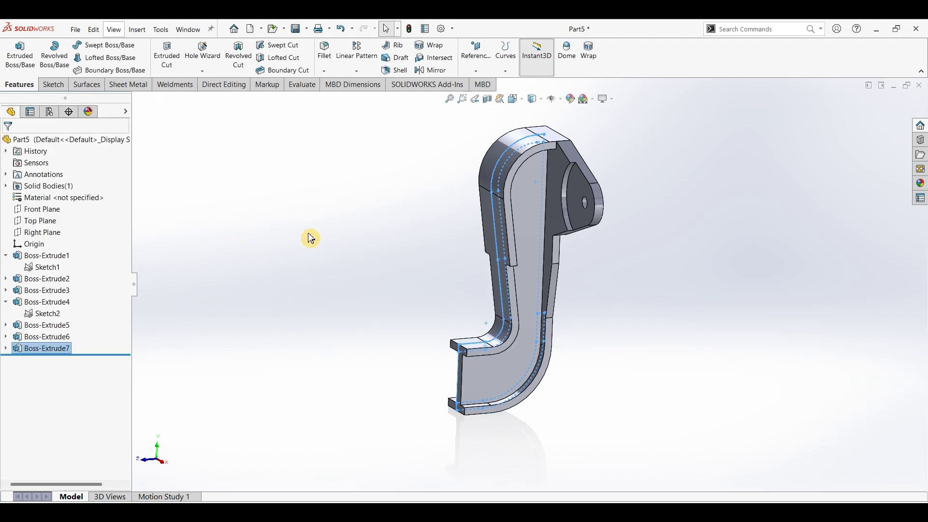
- On the arm's sloping front face, sketch a narrow triangle at the left width step, with a slanted side about 33 mm long
left_click(280, 238)
left_click(497, 286)
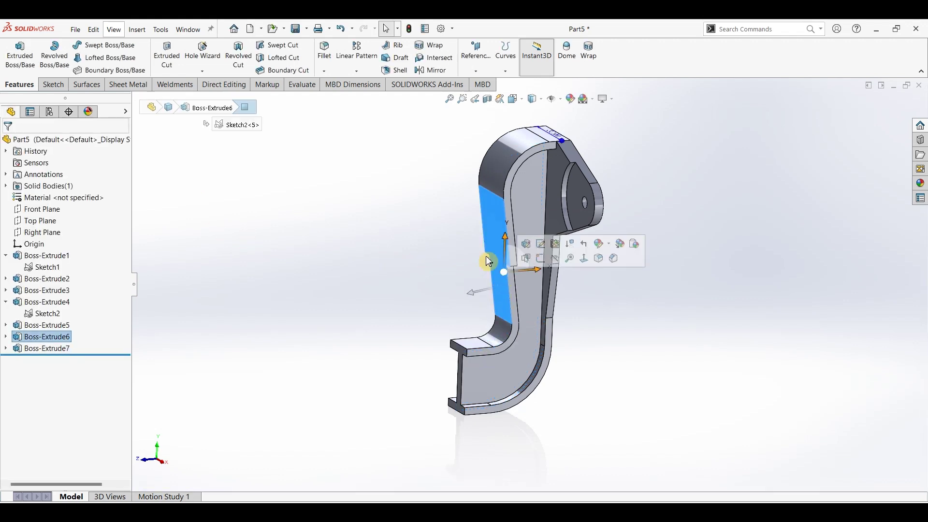
left_click(62, 84)
left_click(19, 59)
scroll(592, 337, "down", 3)
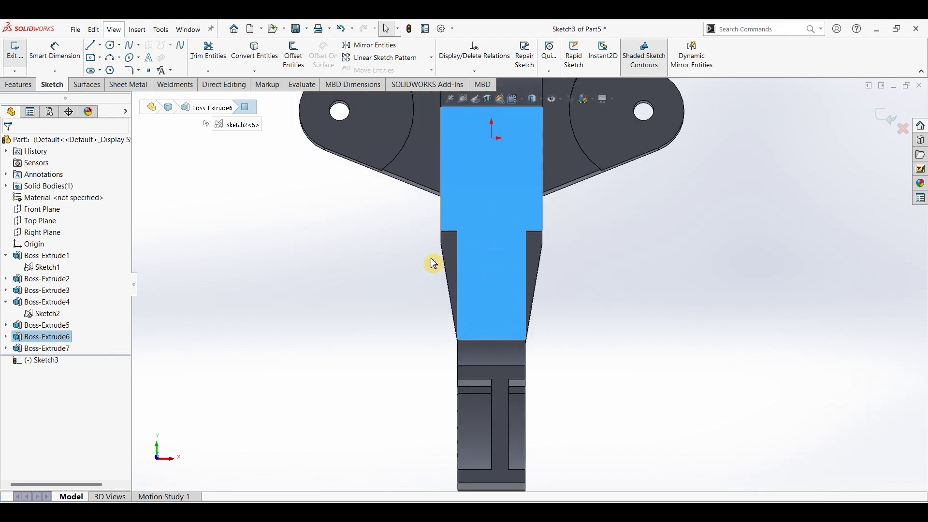
left_click(90, 45)
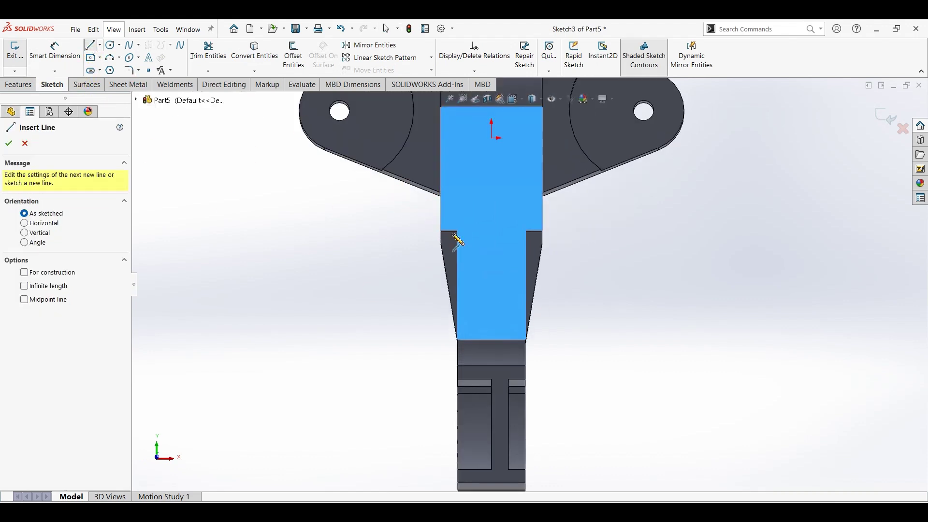
left_click(441, 230)
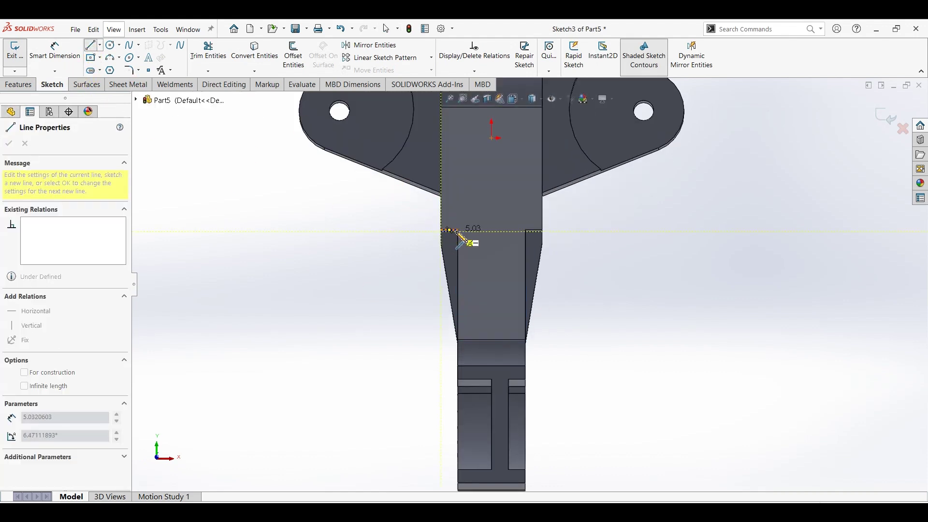
left_click(458, 230)
left_click(457, 339)
scroll(447, 244, "down", 10)
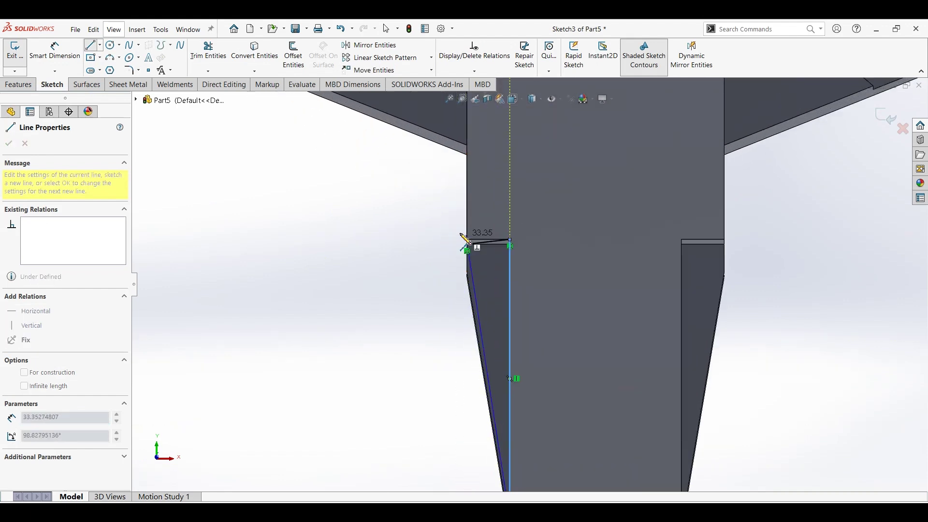
left_click(486, 254)
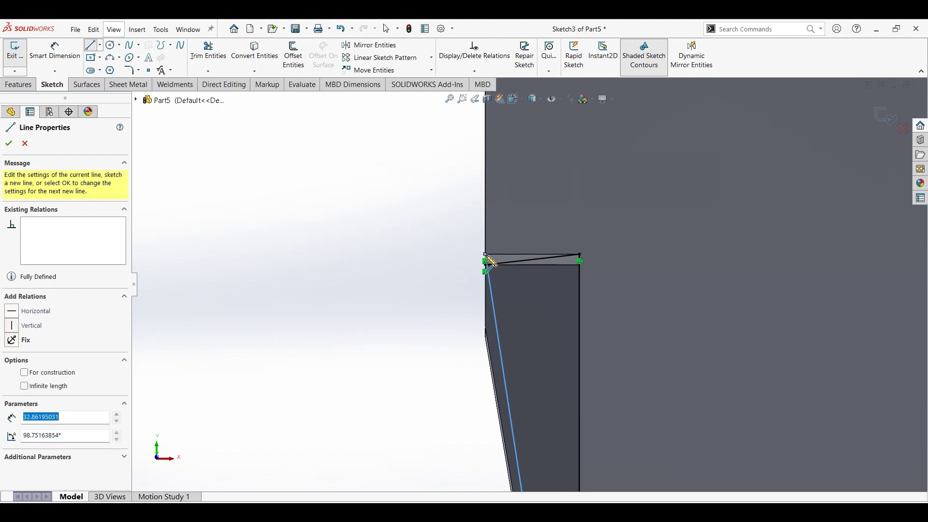
key("Escape")
- Delete the left triangle's short tilted line and close its top with a 5 mm horizontal line between the outer and inner corners
left_click(518, 259)
key("Delete")
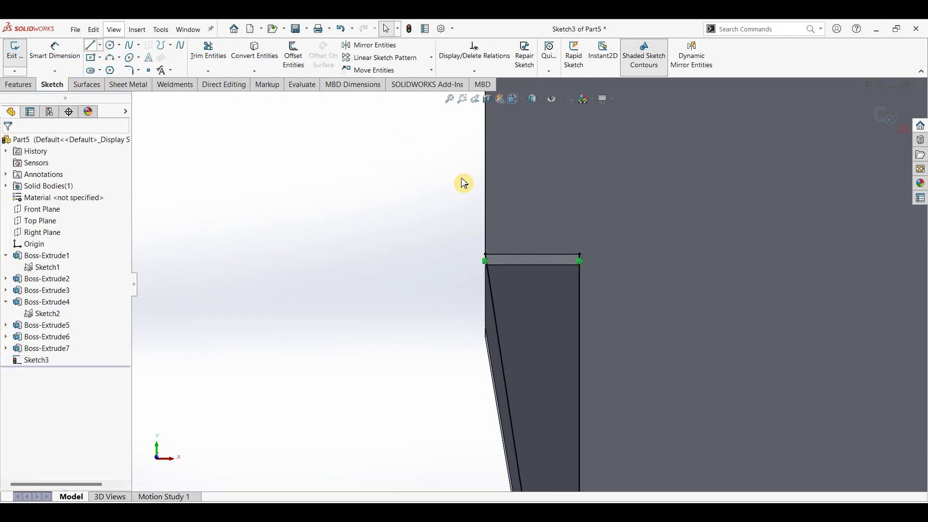
left_click_drag(485, 255, 581, 255)
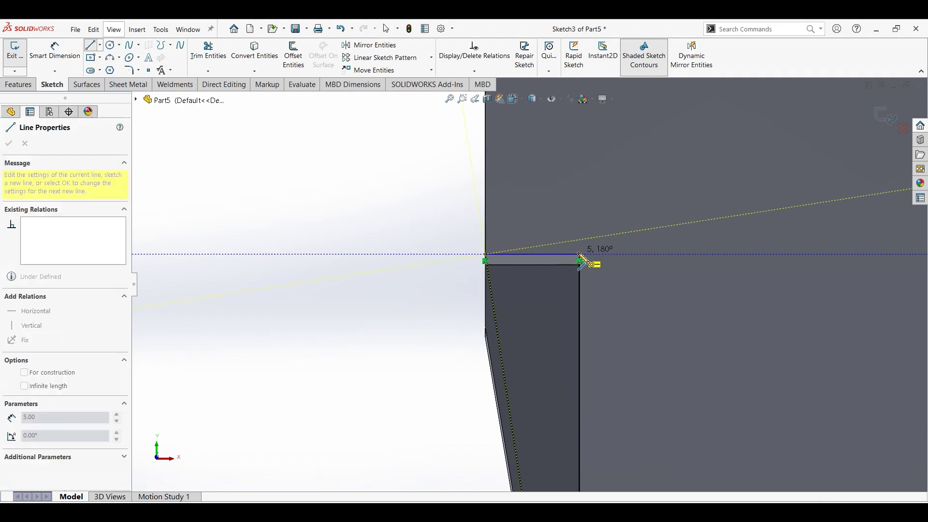
scroll(472, 271, "up", 5)
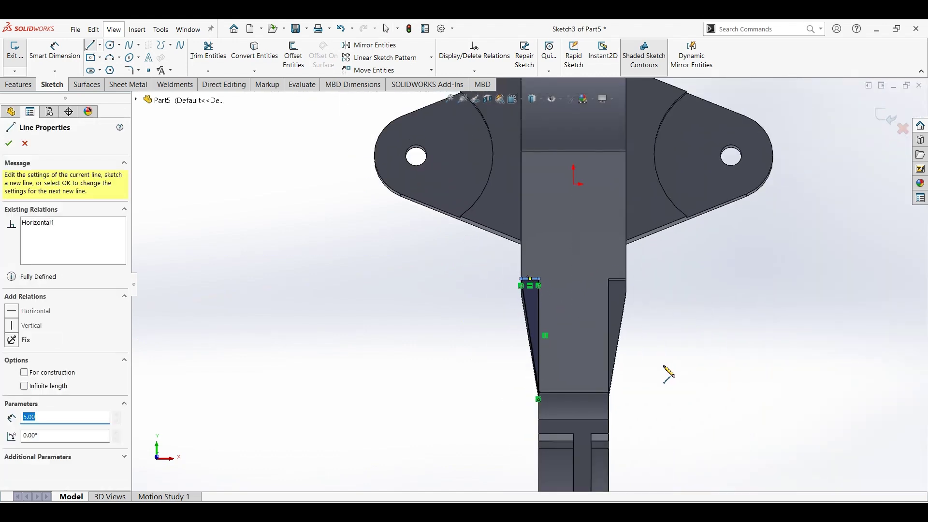
- Sketch the matching triangle at the right width step, with a horizontal top, vertical inner side and slanted side about 33 mm long
scroll(531, 240, "down", 5)
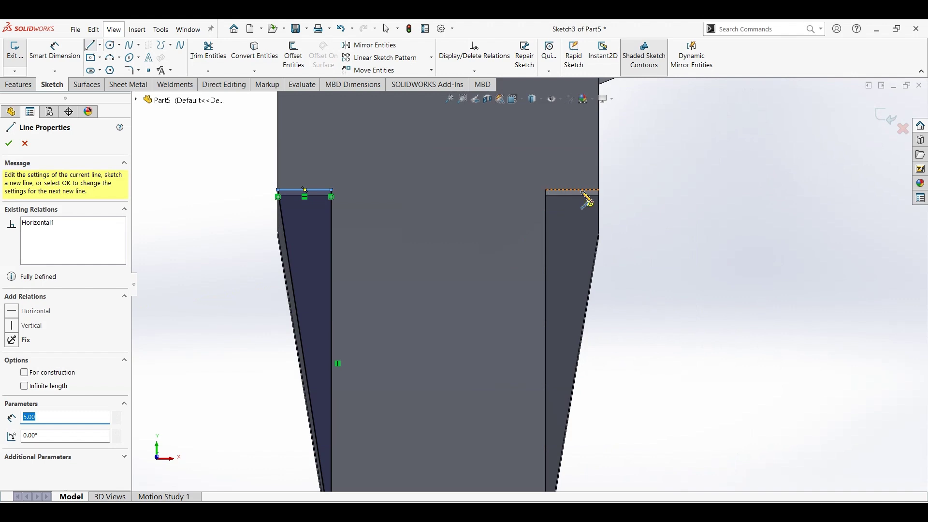
left_click_drag(600, 190, 546, 190)
scroll(550, 356, "up", 3)
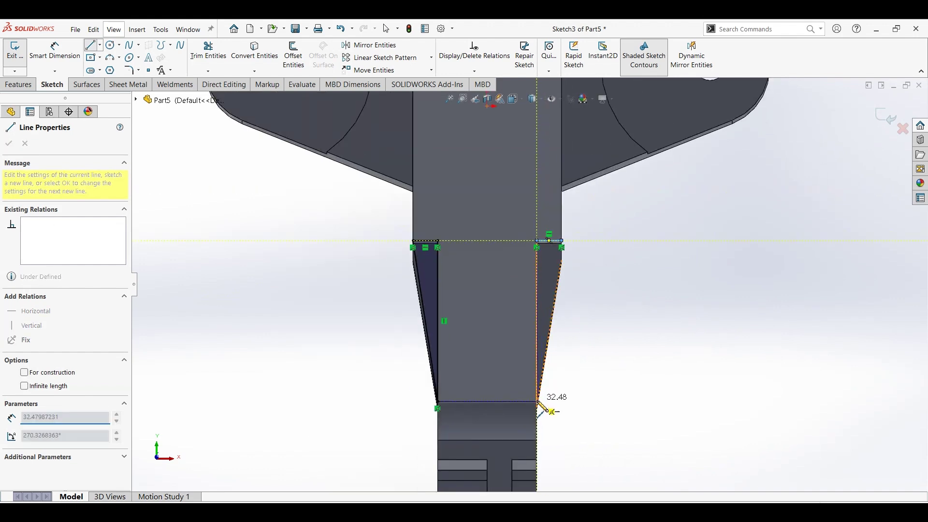
left_click(538, 403)
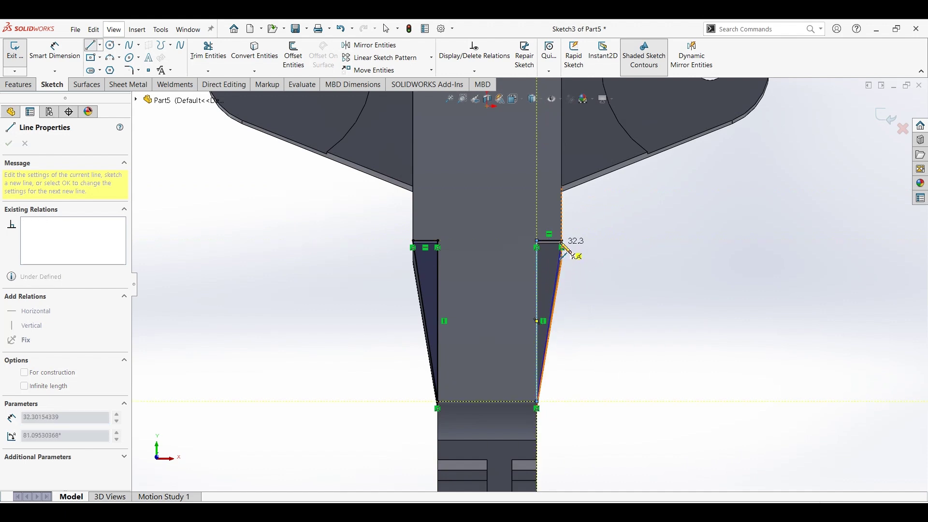
left_click(562, 241)
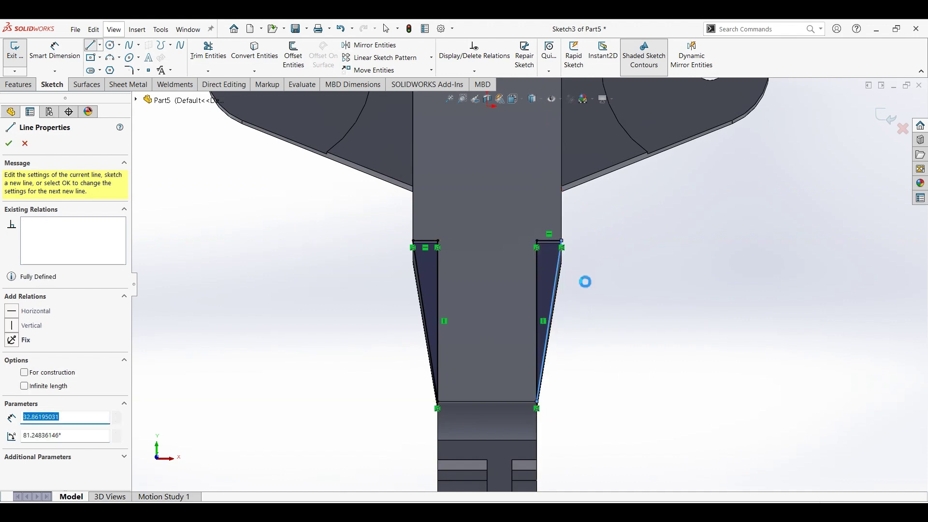
- Extrude both triangles into the arm with reversed direction, Up To Surface, ending at the front flange's back face and merged with the body
key("Escape")
mouse_move(589, 296)
middle_mouse_down()
mouse_move(539, 317)
mouse_move(564, 305)
middle_mouse_up()
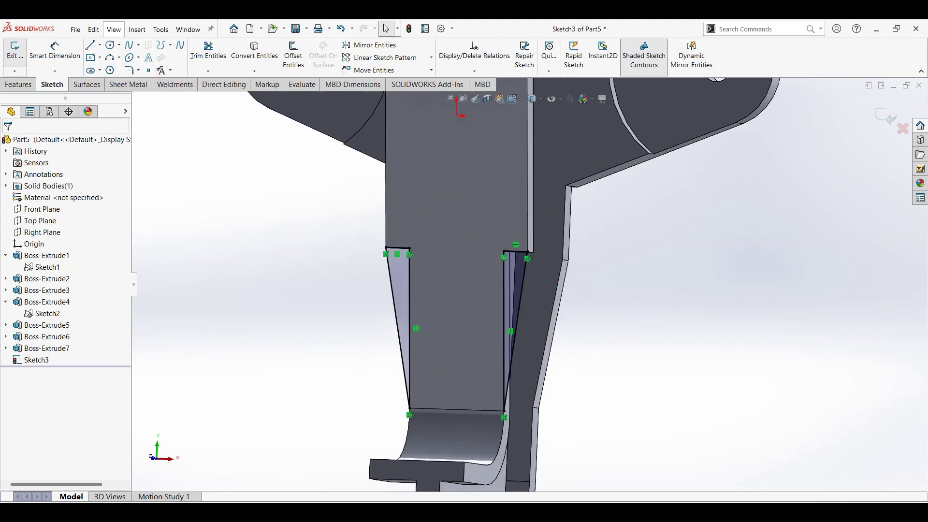
left_click(18, 84)
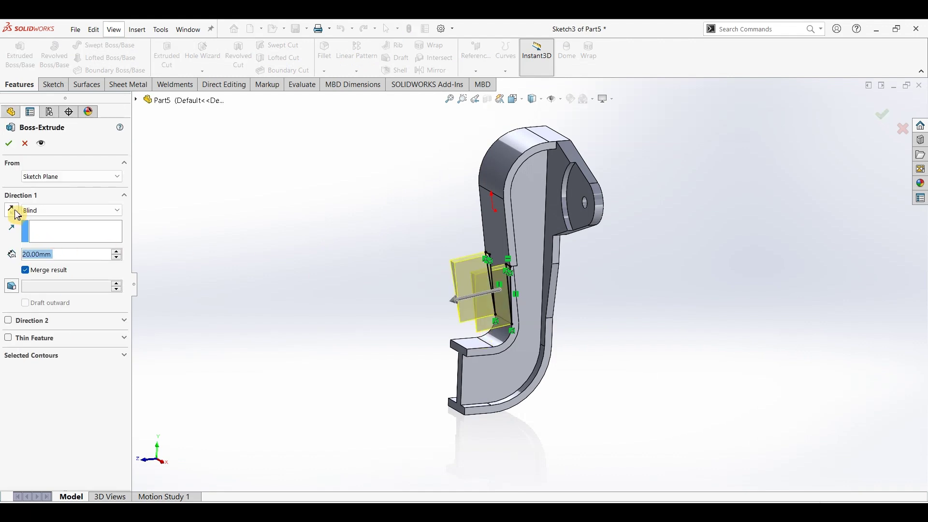
left_click(11, 211)
left_click(58, 210)
left_click(52, 254)
middle_click_drag(472, 295, 431, 293)
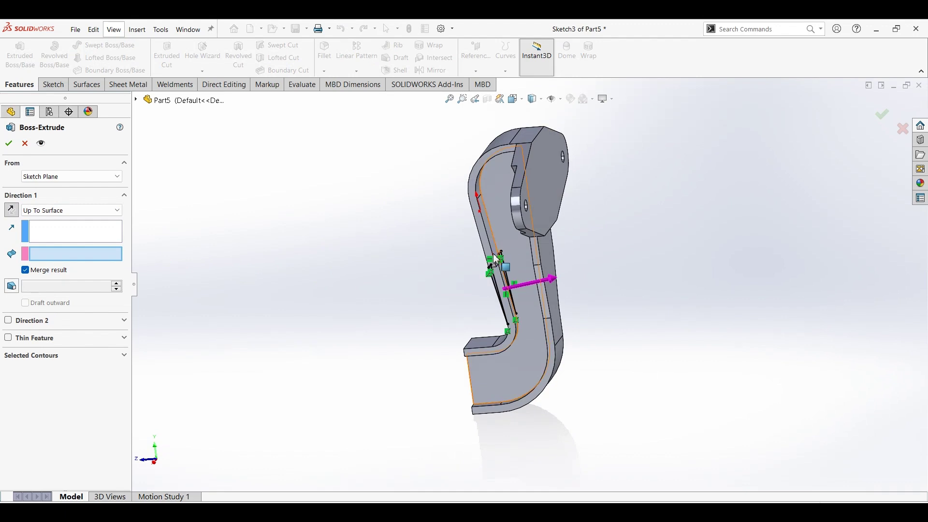
scroll(493, 253, "down", 4)
left_click(508, 261)
middle_click_drag(370, 333, 411, 309)
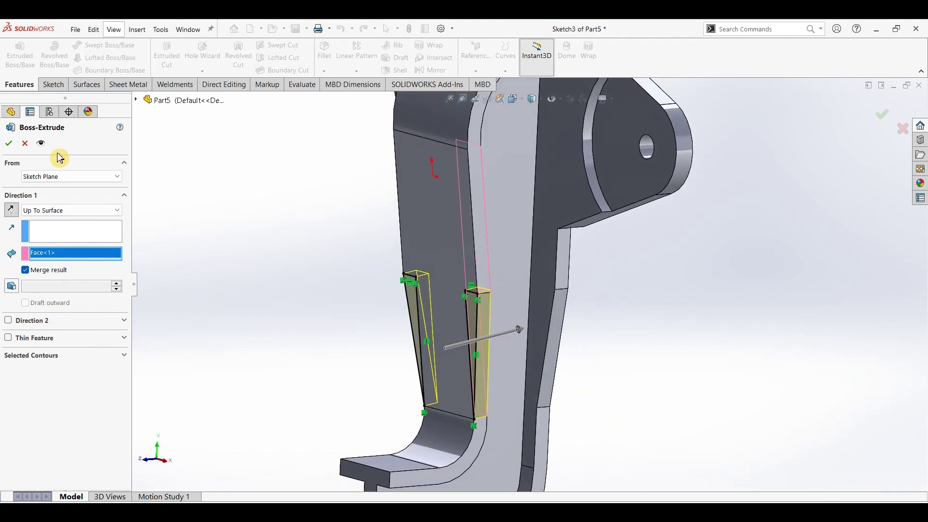
right_click(254, 260)
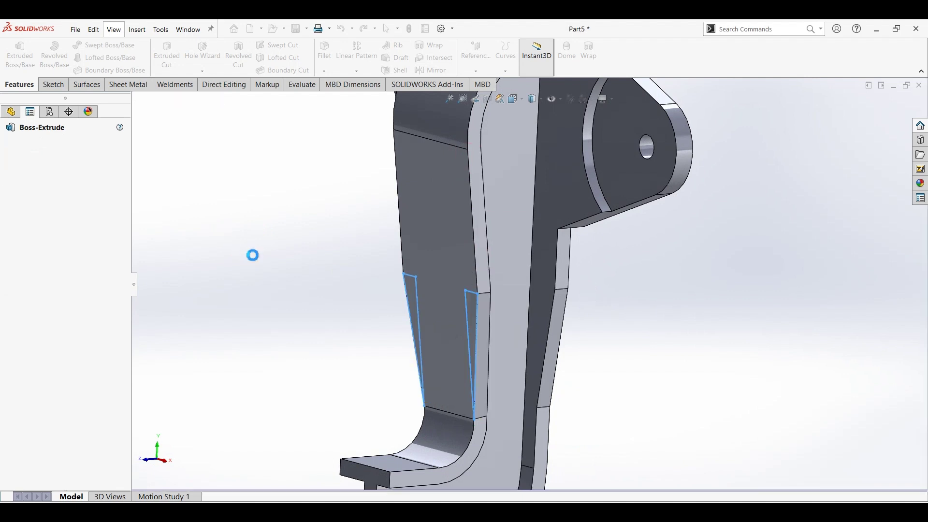
- On the underside of the lower flange's free end, sketch a circle and set its diameter to 30 mm
middle_click_drag(597, 366, 596, 415)
scroll(633, 357, "up", 3)
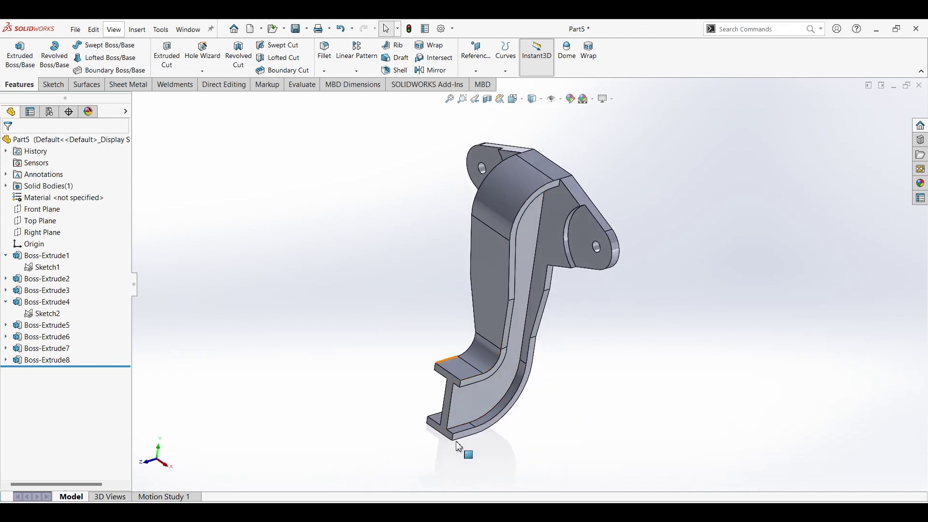
middle_click_drag(399, 417, 463, 285)
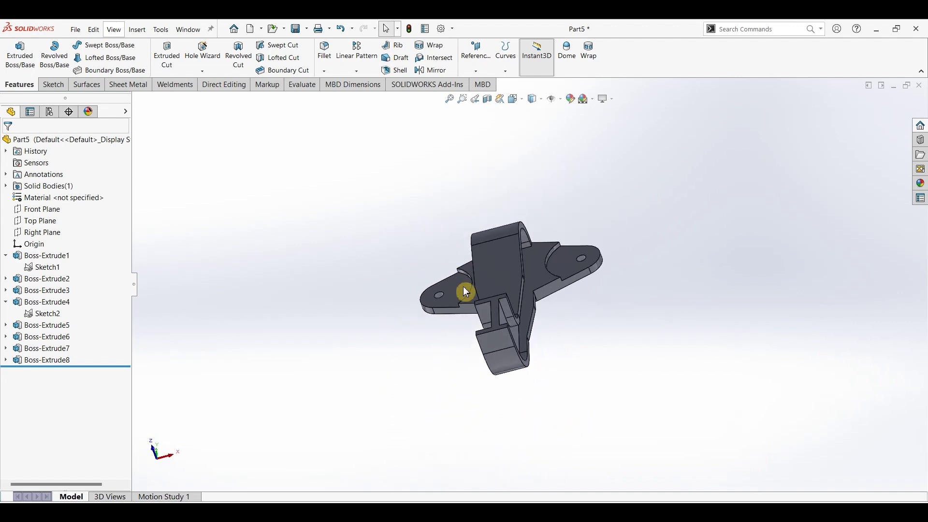
left_click(489, 342)
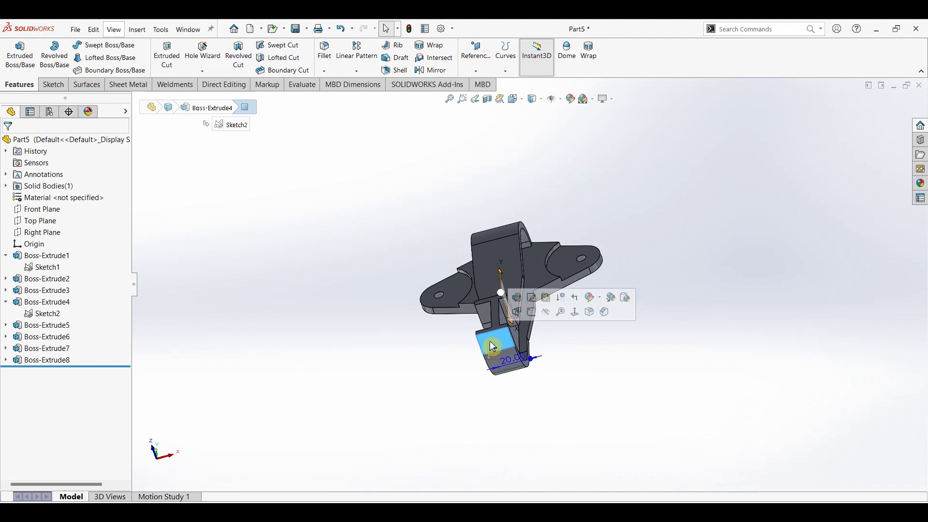
left_click(53, 85)
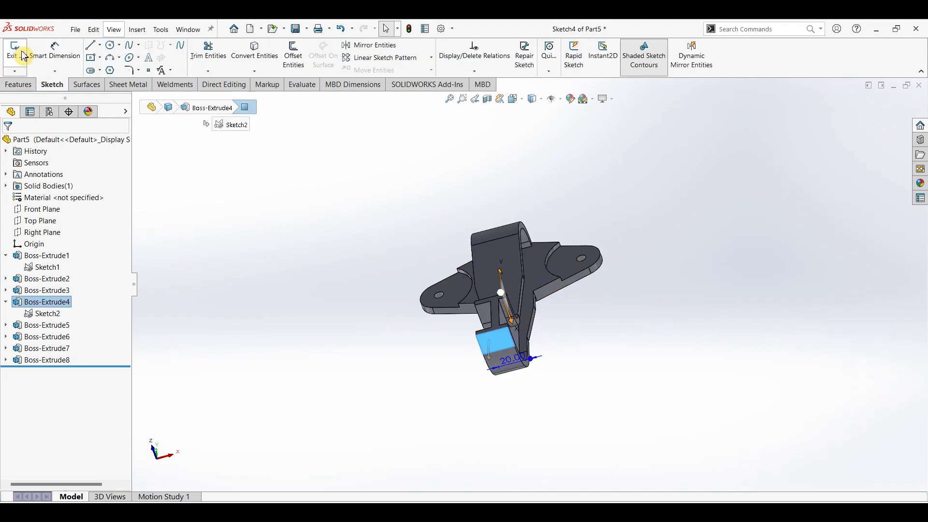
left_click(24, 57)
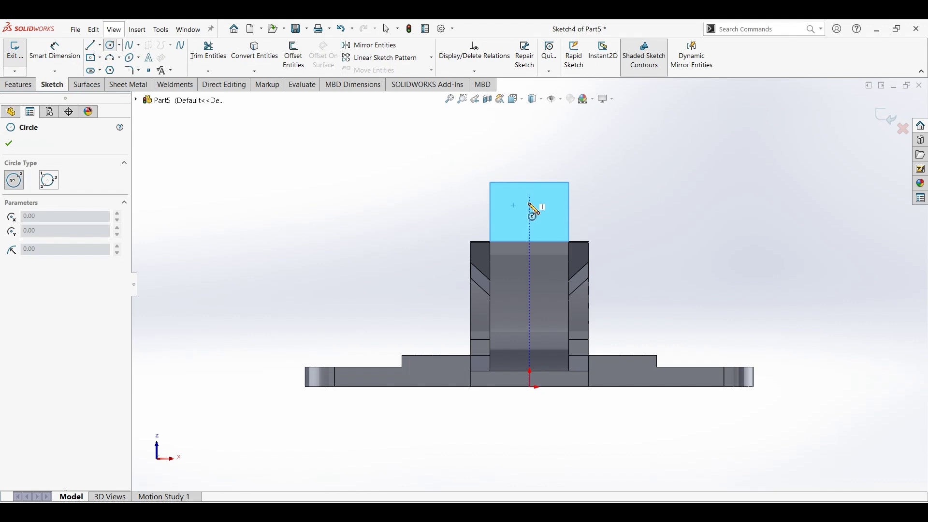
left_click(530, 202)
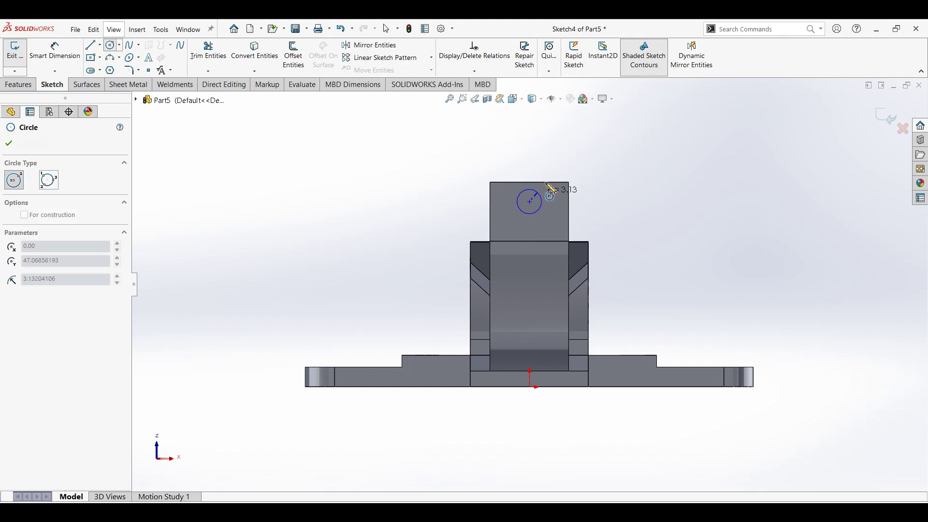
left_click(576, 155)
left_click(56, 59)
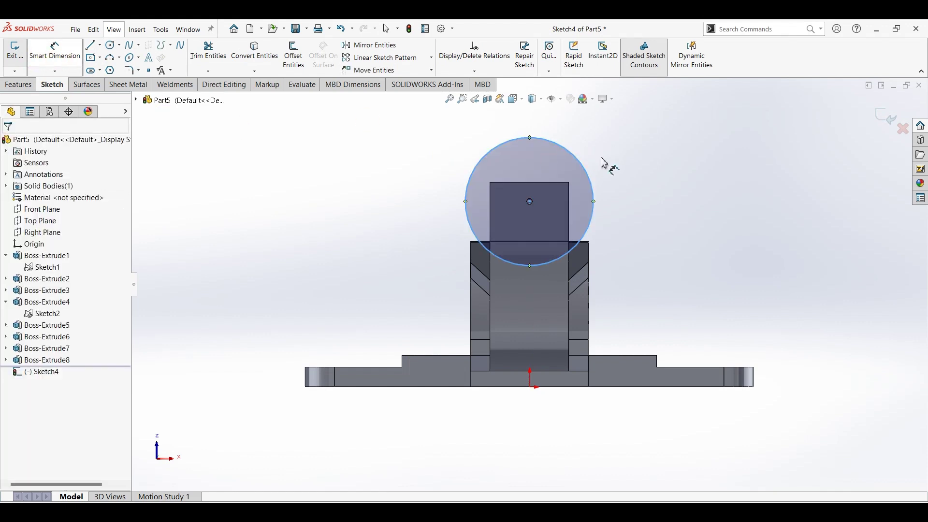
left_click(638, 158)
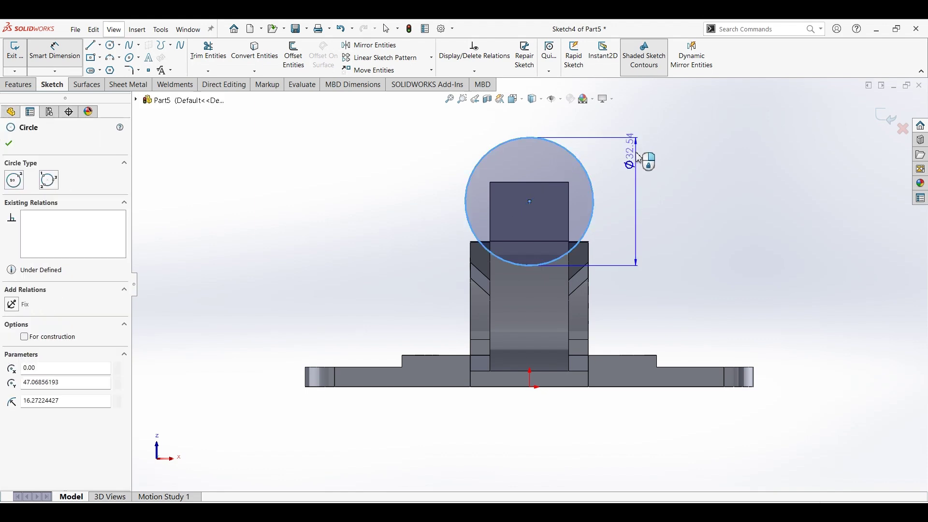
left_click(638, 156)
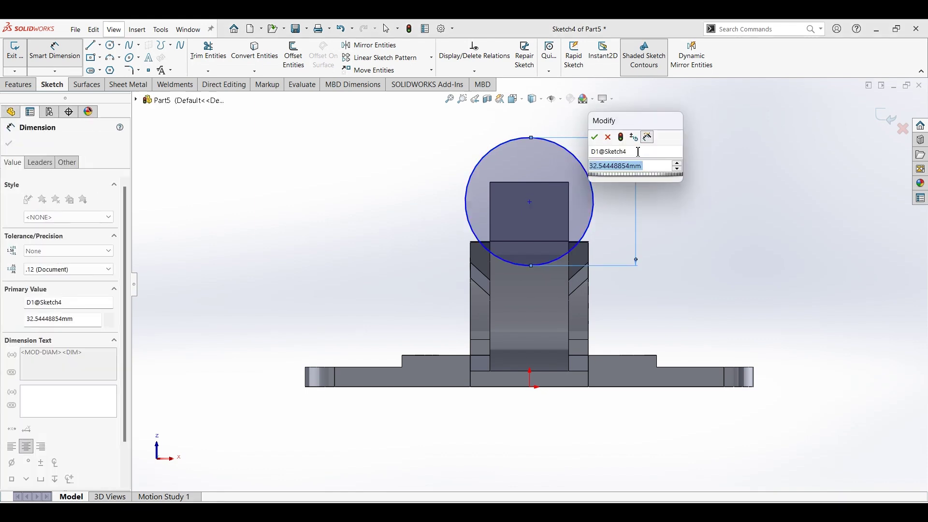
key("Return")
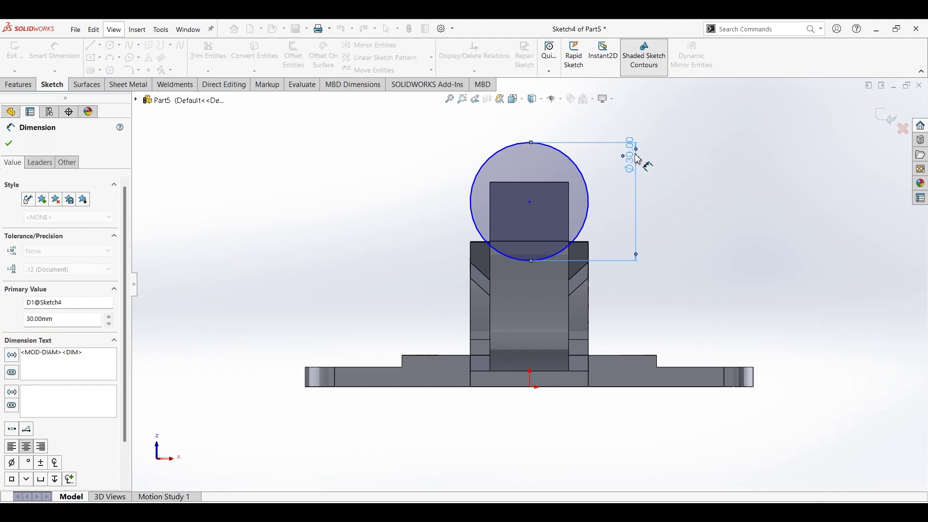
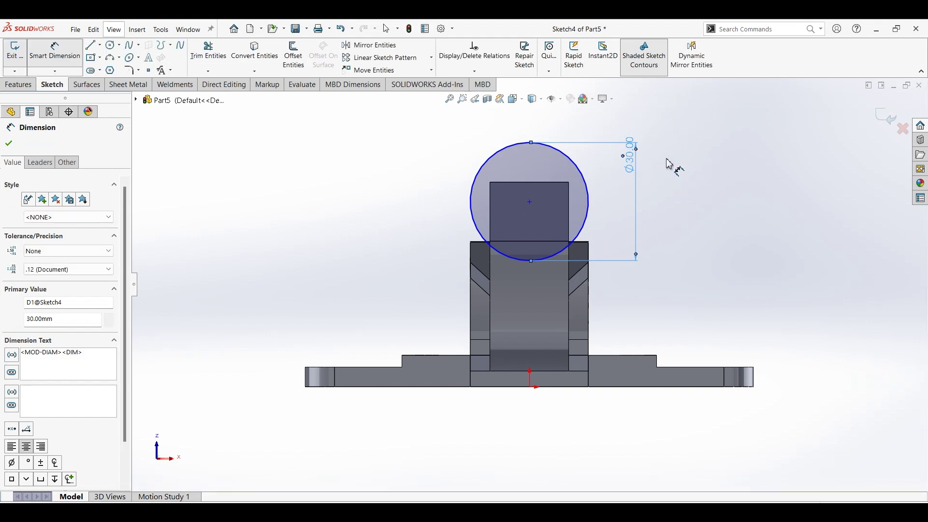
- Dimension the circle's centre 52 mm from the origin and align the two points with a Vertical relation
left_click(530, 388)
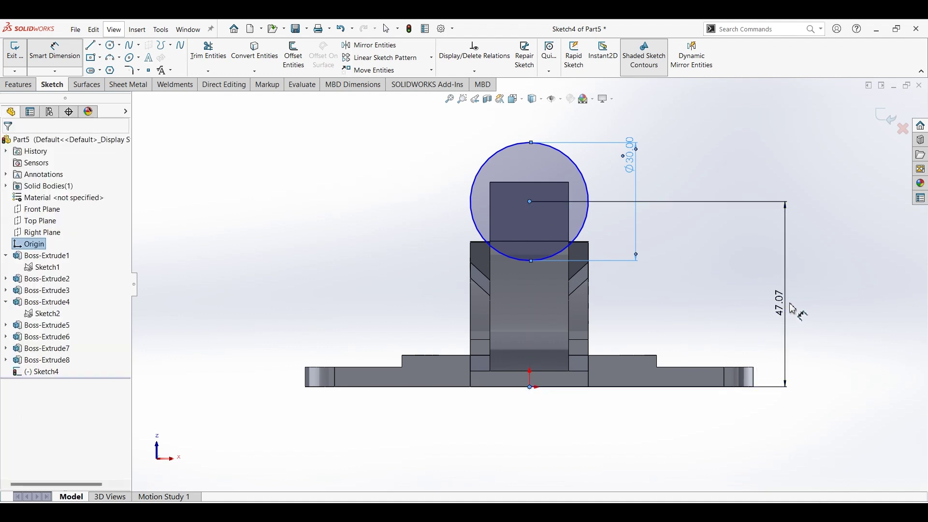
left_click(794, 310)
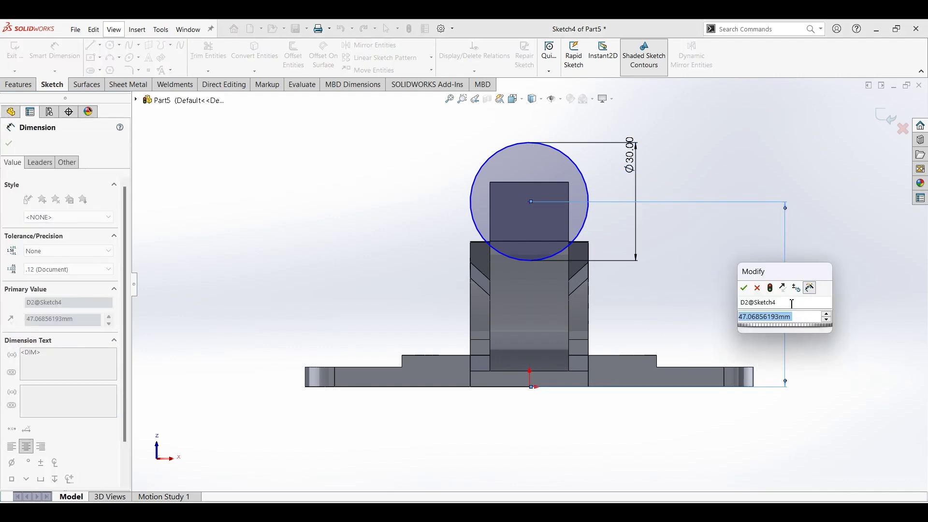
type("52")
key("Return")
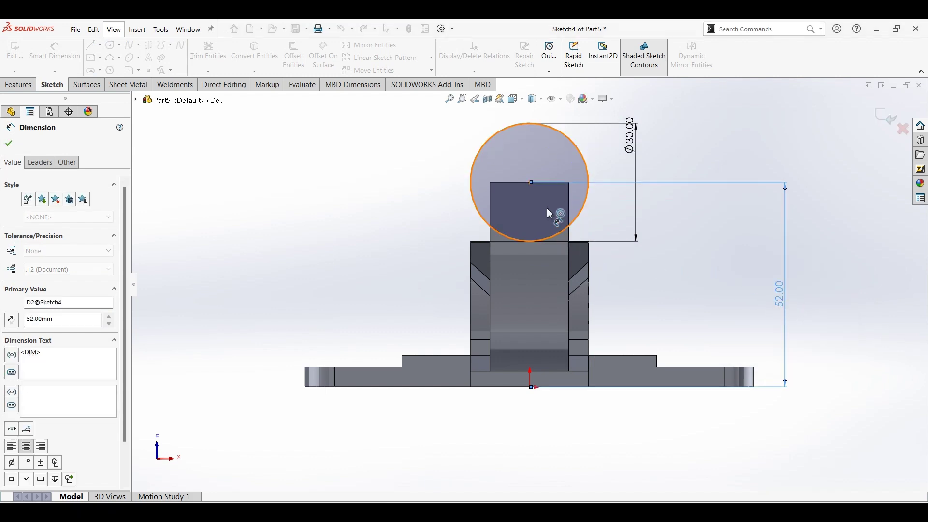
key("Escape")
left_click(531, 184)
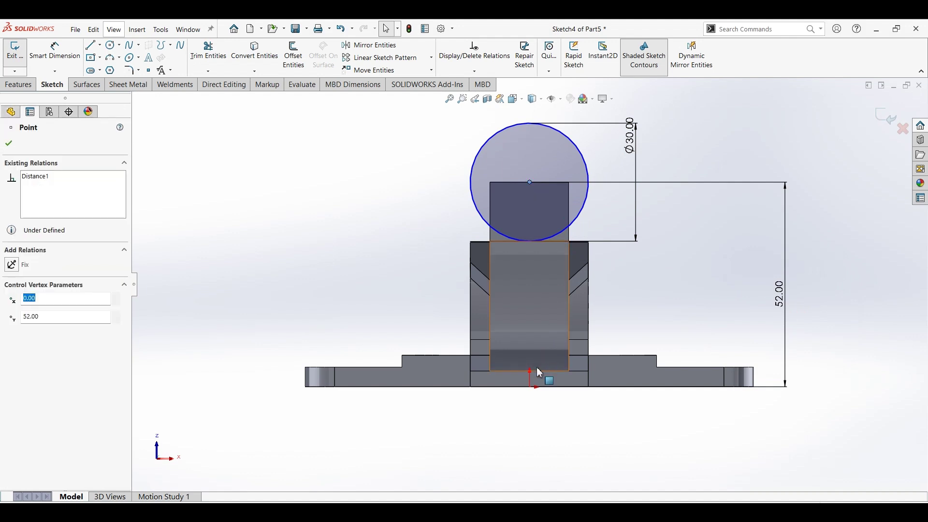
left_click(531, 389, "ctrl")
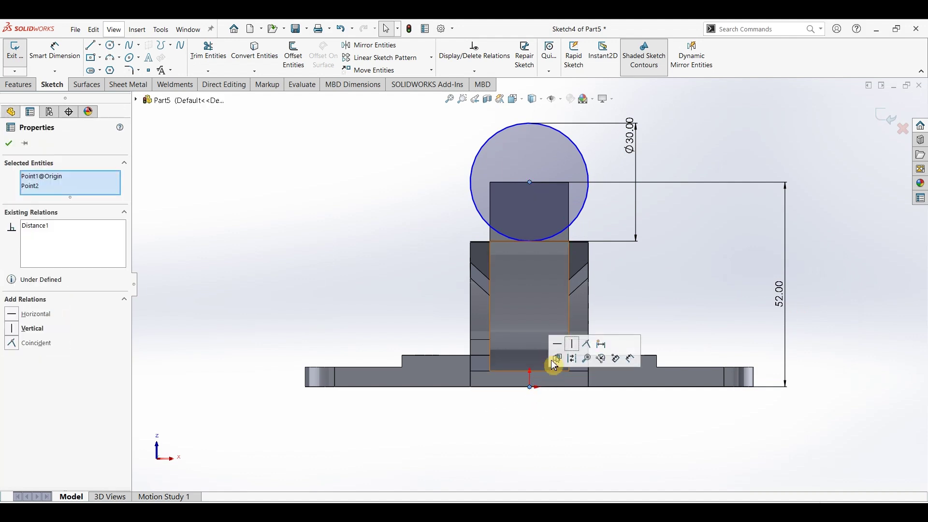
left_click(572, 346)
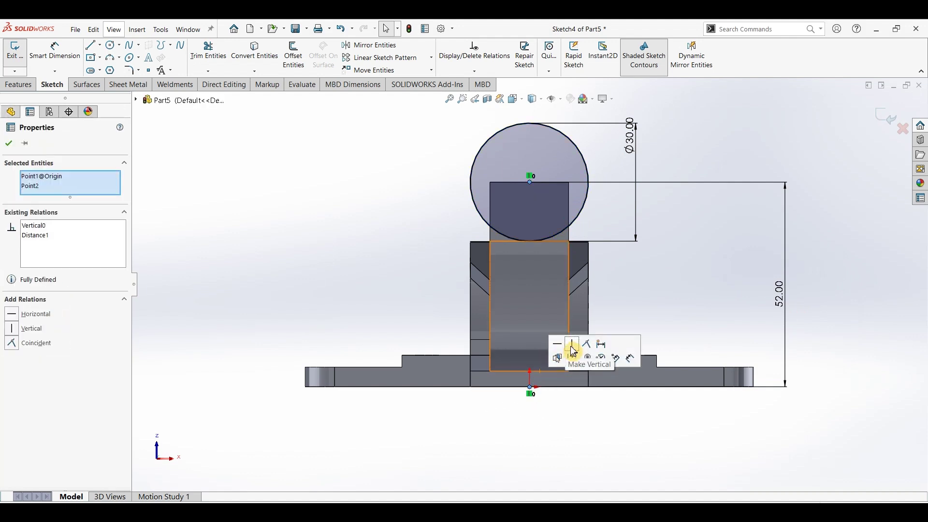
left_click(11, 144)
- Extrude the 30 mm circle 45 mm Blind in the reversed direction, up past the arm's end, merged with the body
left_click(21, 86)
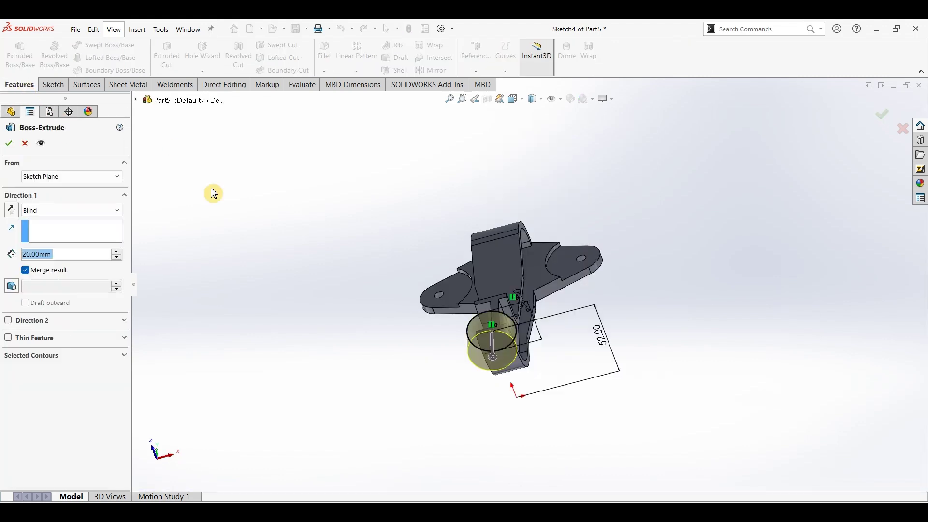
middle_click_drag(377, 217, 329, 331)
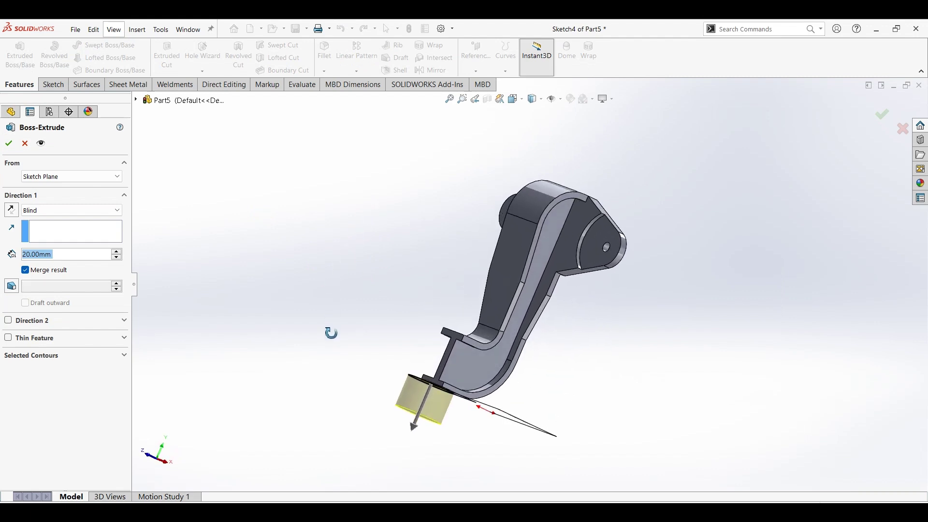
left_click(12, 212)
type("45")
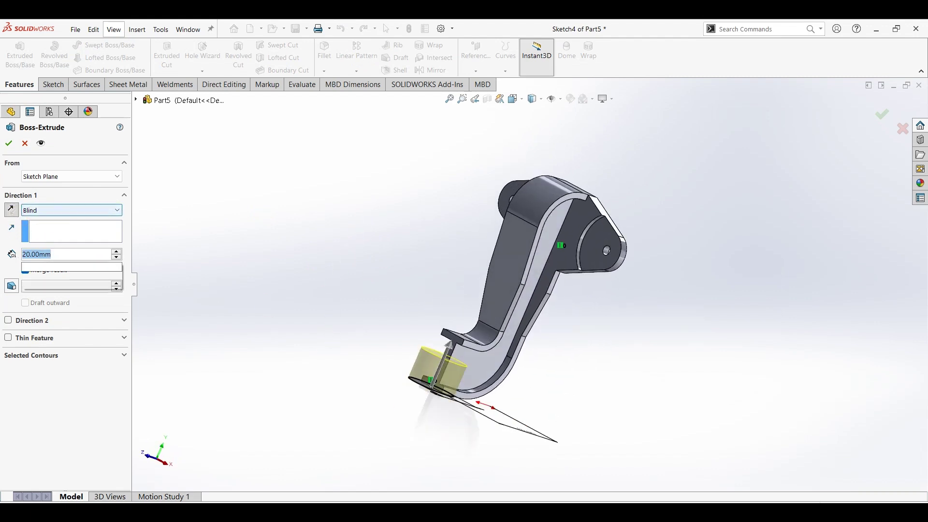
key("Return")
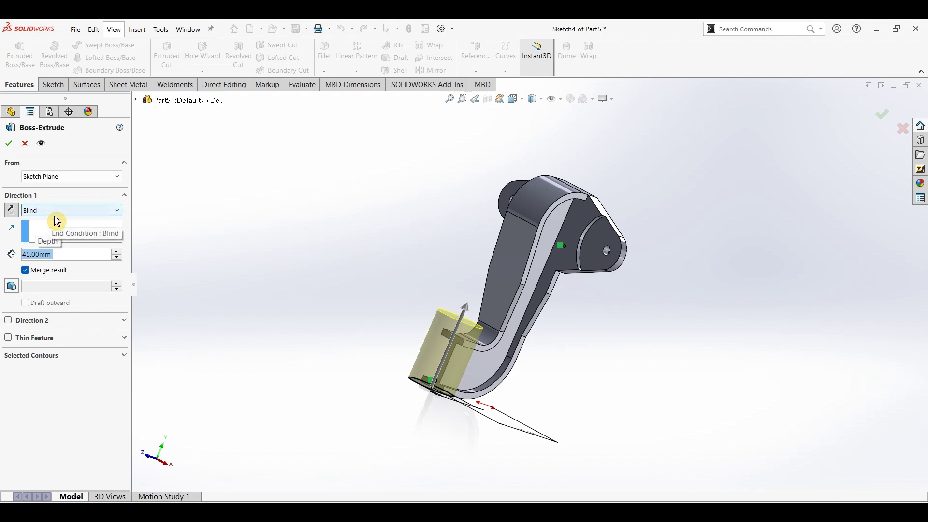
left_click(9, 144)
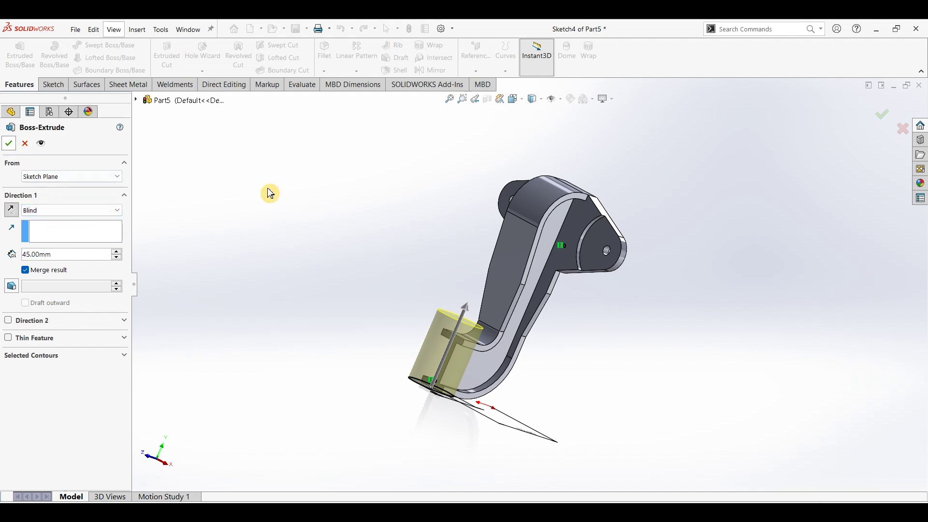
- On the cylinder's top face, sketch a concentric circle and set its diameter to 20 mm
middle_click_drag(332, 242, 396, 315)
left_click(468, 315)
left_click(52, 84)
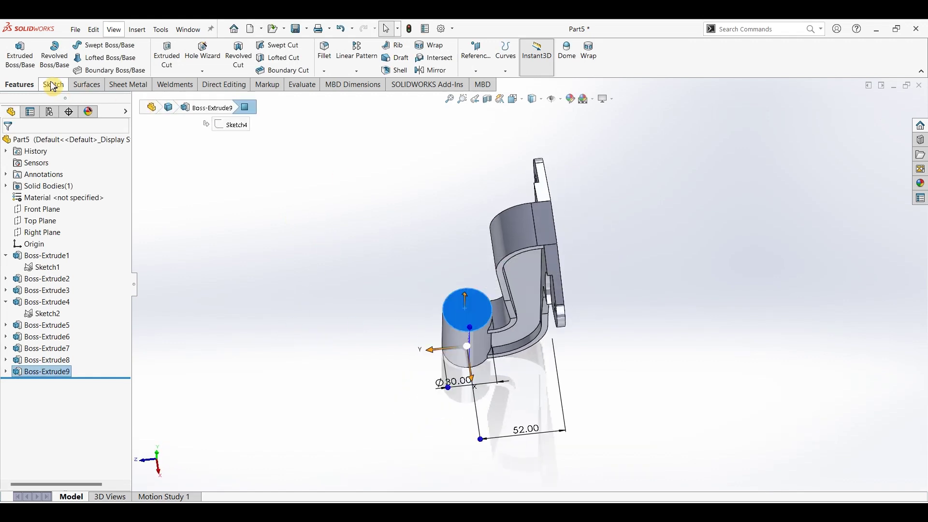
left_click(14, 51)
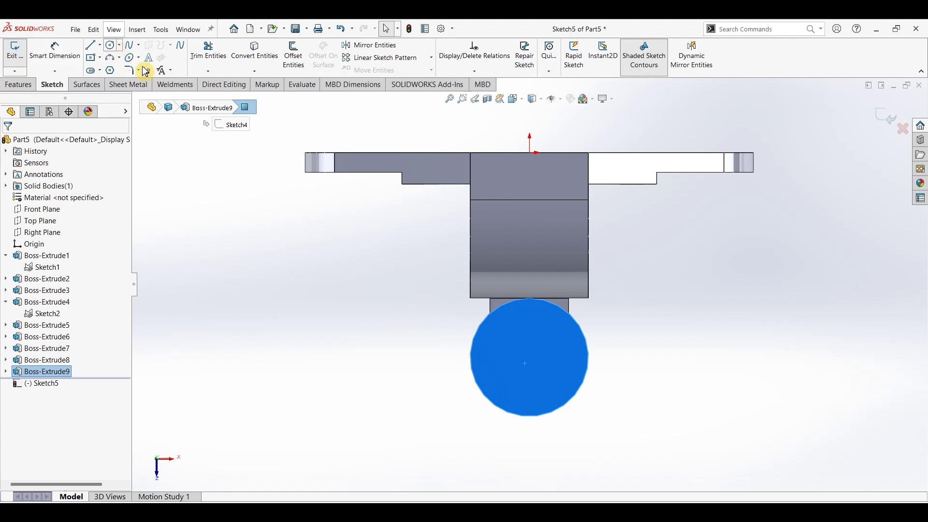
left_click(119, 50)
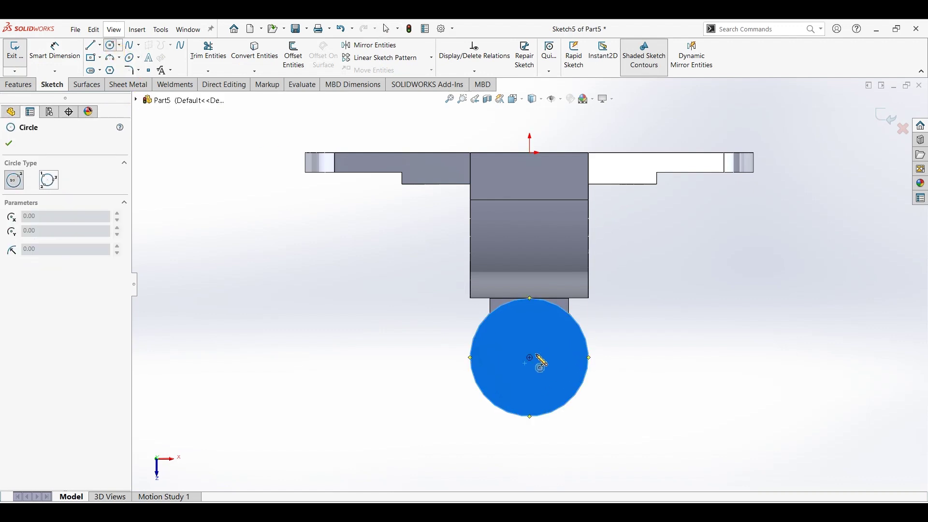
left_click(531, 358)
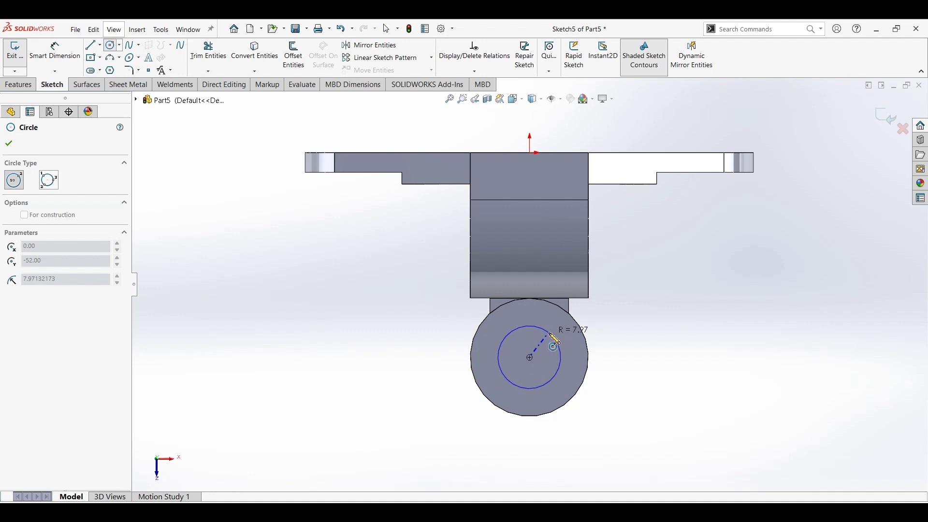
left_click(552, 336)
left_click(55, 50)
left_click(562, 355)
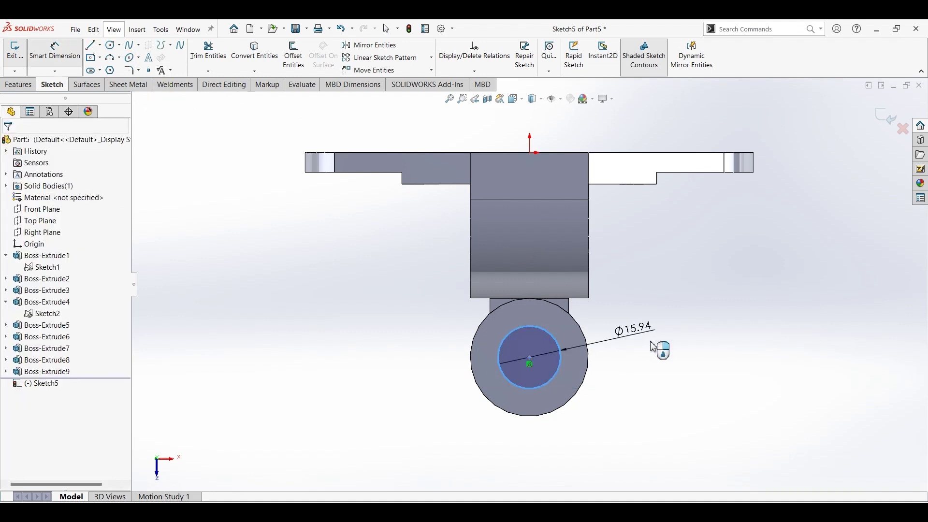
left_click(648, 348)
key("Return")
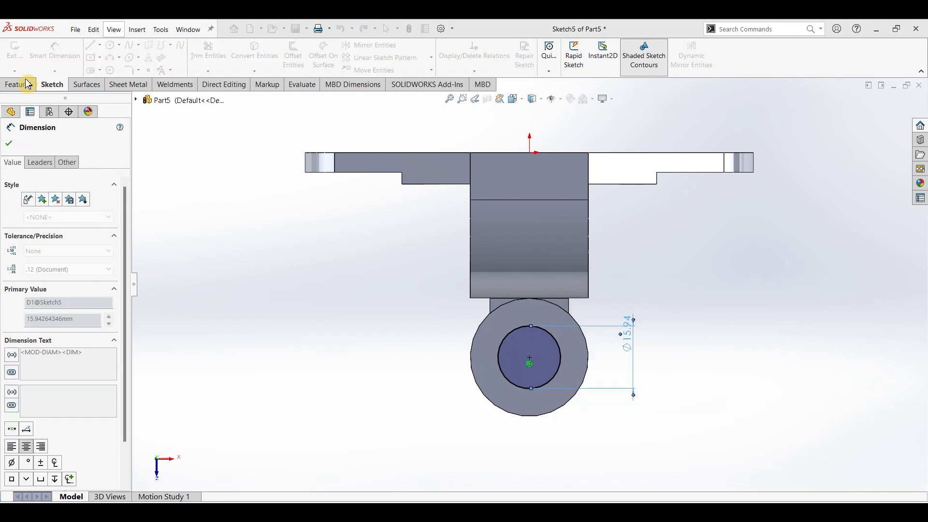
- Cut the 20 mm circle Through All to bore the cylinder
left_click(18, 85)
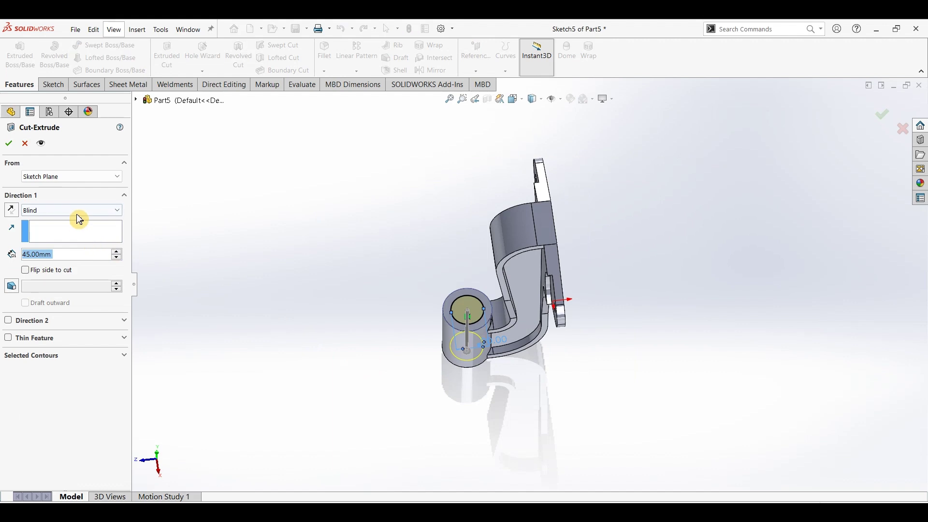
left_click(79, 212)
left_click(53, 230)
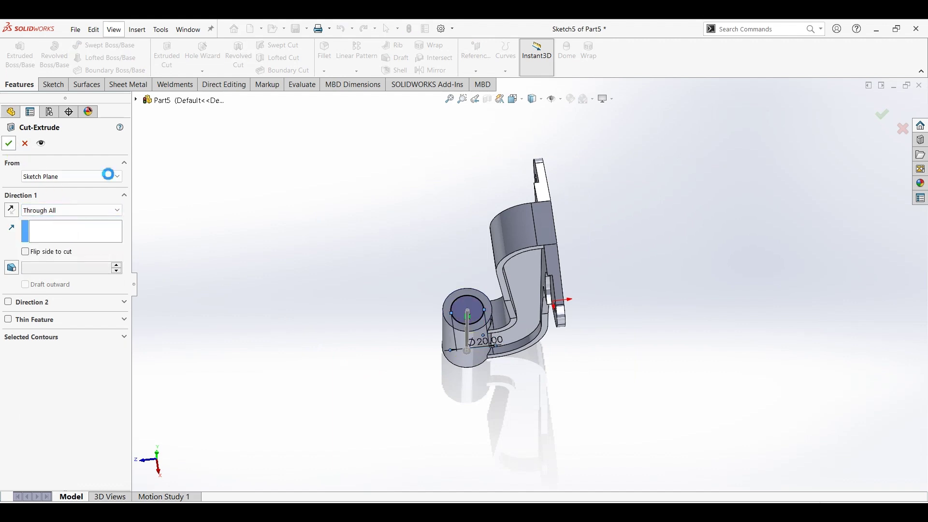
- Accept the cylinder's bore cut and sketch a circle about 13 mm in diameter on the Right Plane, within the cylinder's outline
key("Return")
middle_click_drag(358, 290, 385, 205)
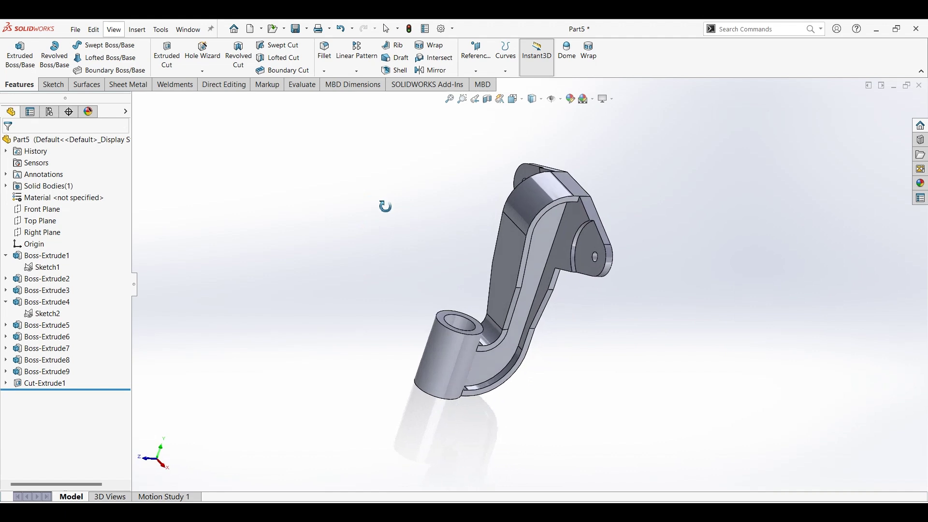
left_click(43, 237)
left_click(53, 84)
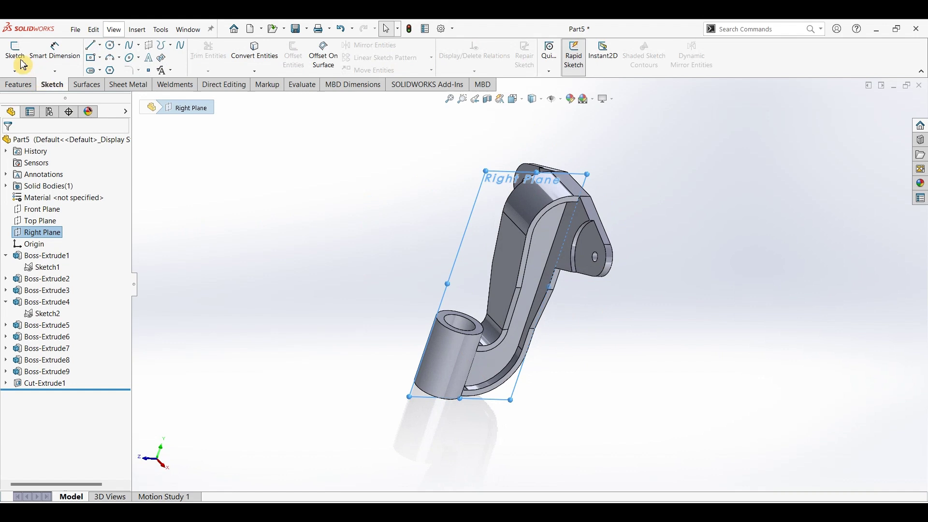
left_click(25, 68)
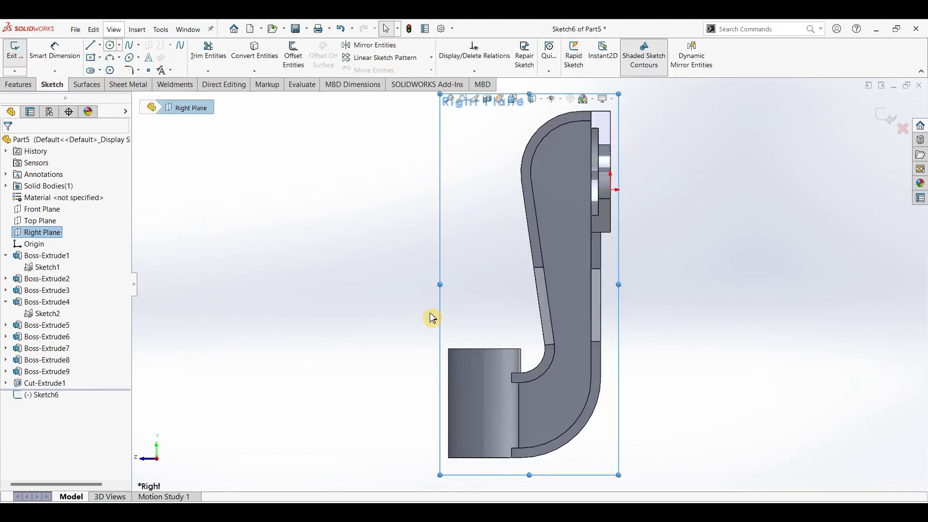
left_click(486, 410)
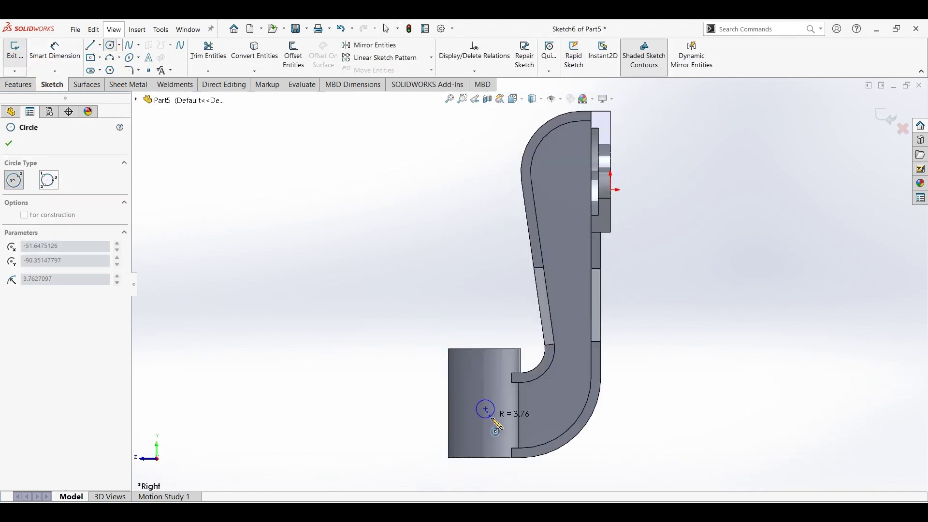
left_click(496, 422)
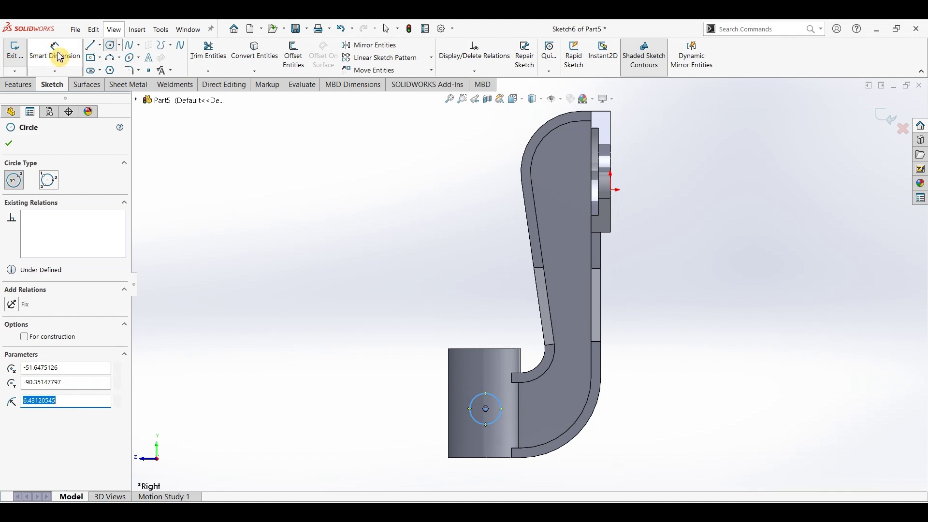
- Set the circle's diameter to 12 mm and its centre's height above the cylinder's bottom edge to 20 mm
left_click(61, 57)
left_click(476, 395)
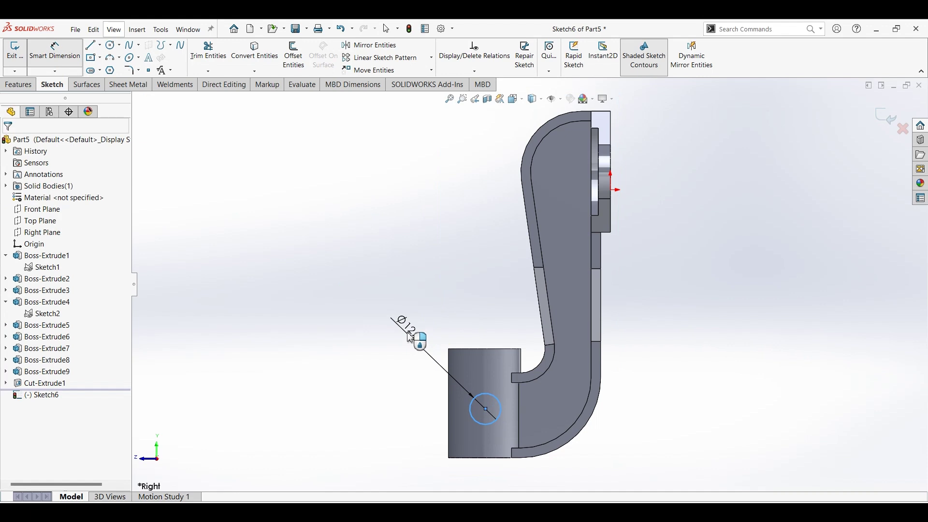
left_click(411, 337)
key("Return")
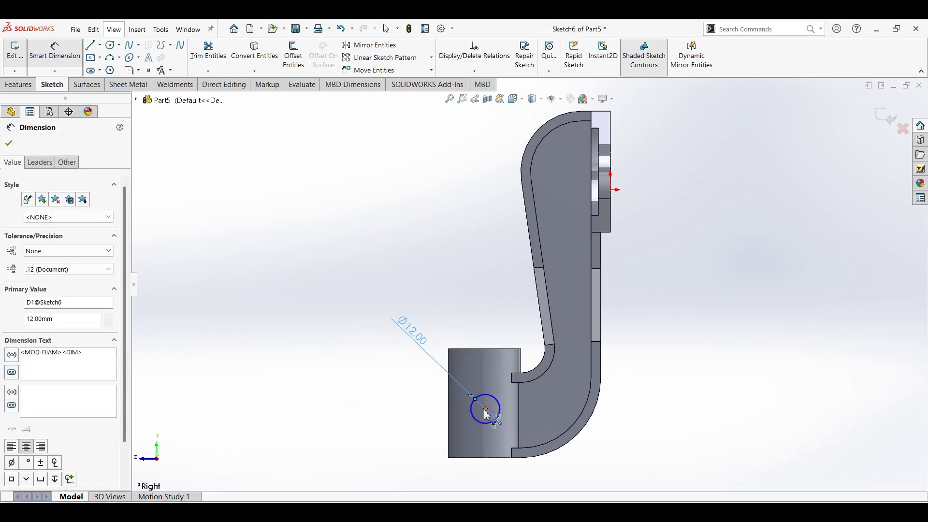
left_click(481, 457)
left_click(455, 450)
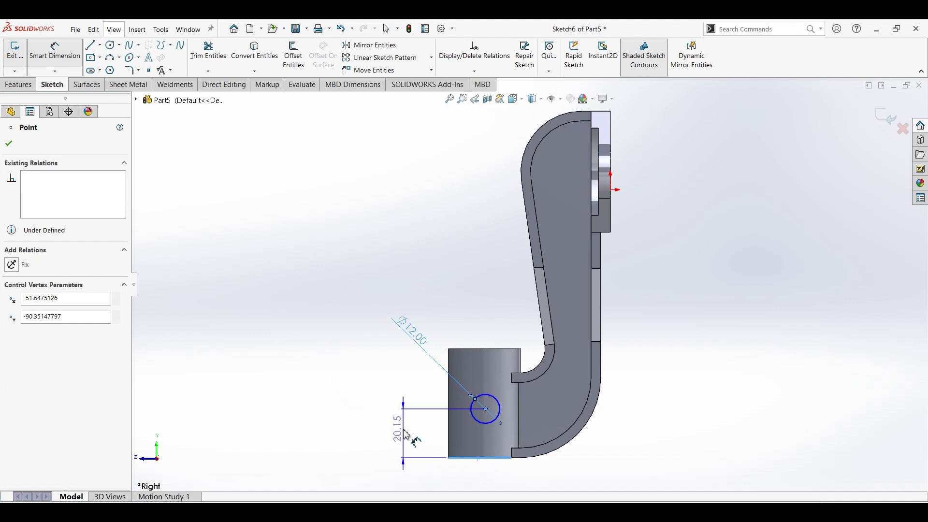
left_click(411, 433)
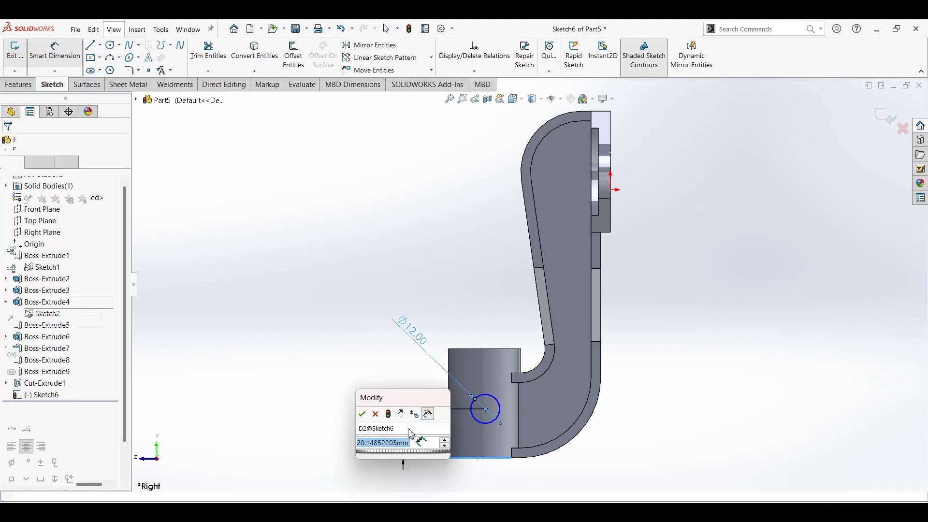
key("Return")
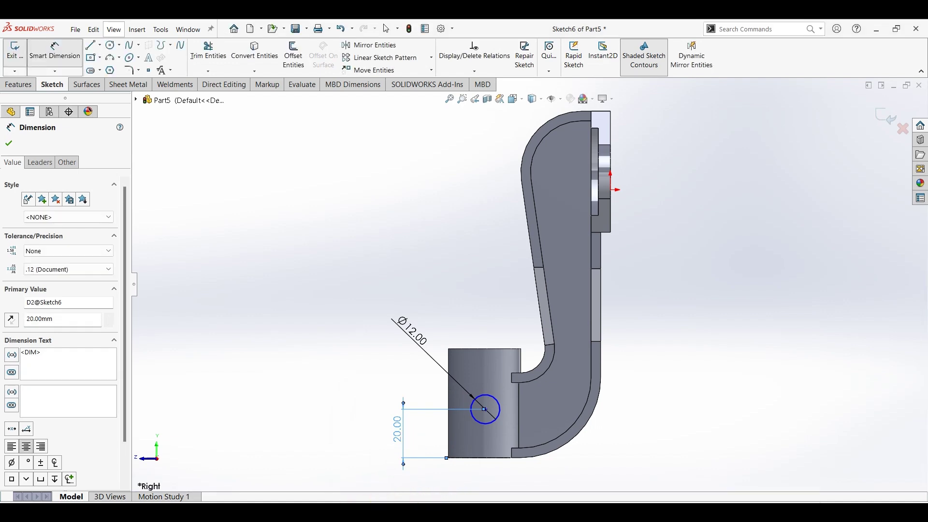
- Consult the Part198_dwg.PDF drawing and set the horizontal distance from the circle's centre to the origin to 52 mm
left_click(325, 513)
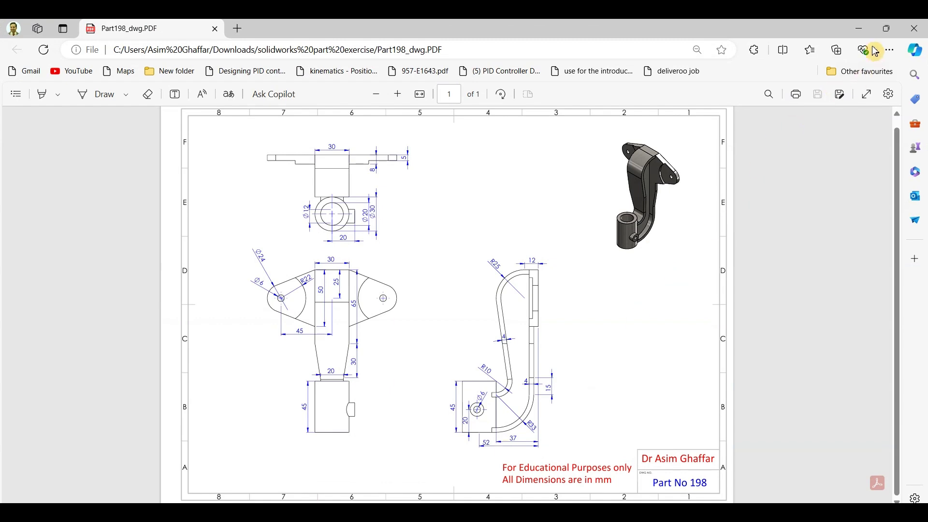
left_click(859, 29)
key("Escape")
left_click(68, 61)
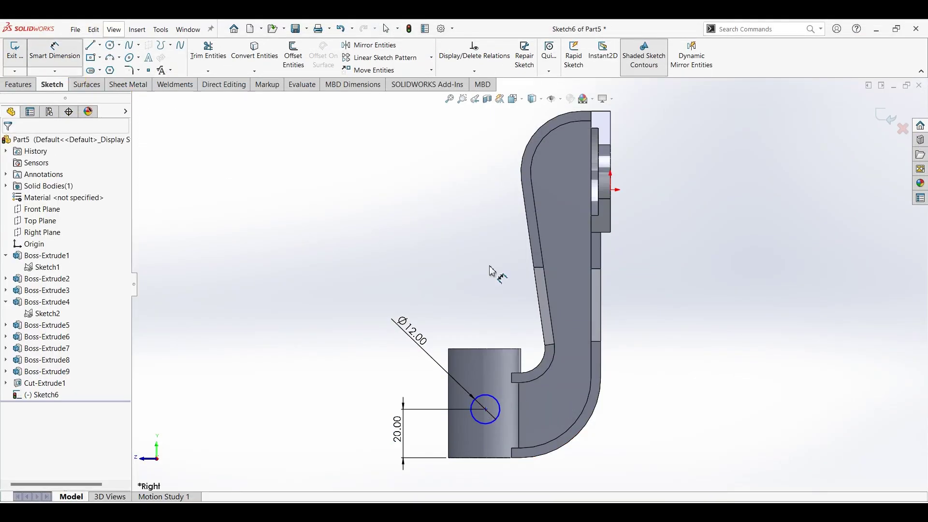
left_click(486, 410)
left_click(613, 191)
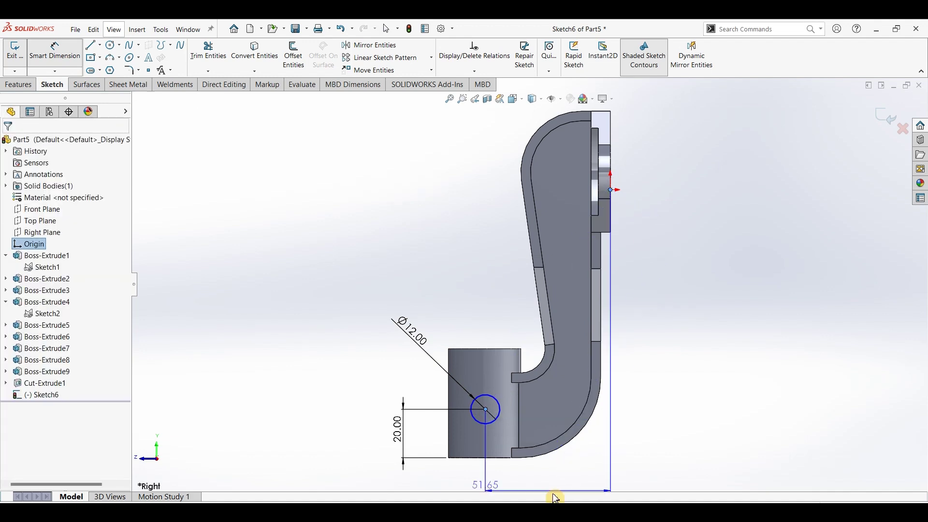
left_click(586, 477)
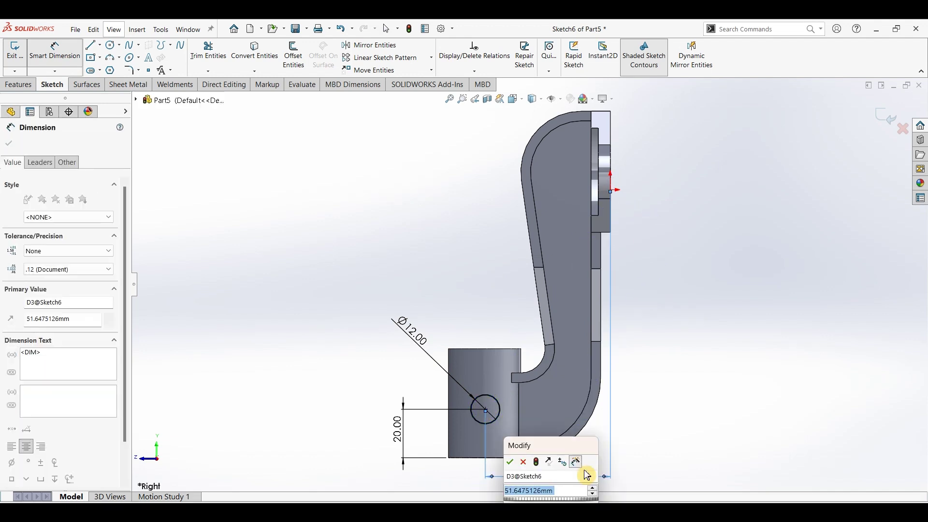
left_click(382, 230)
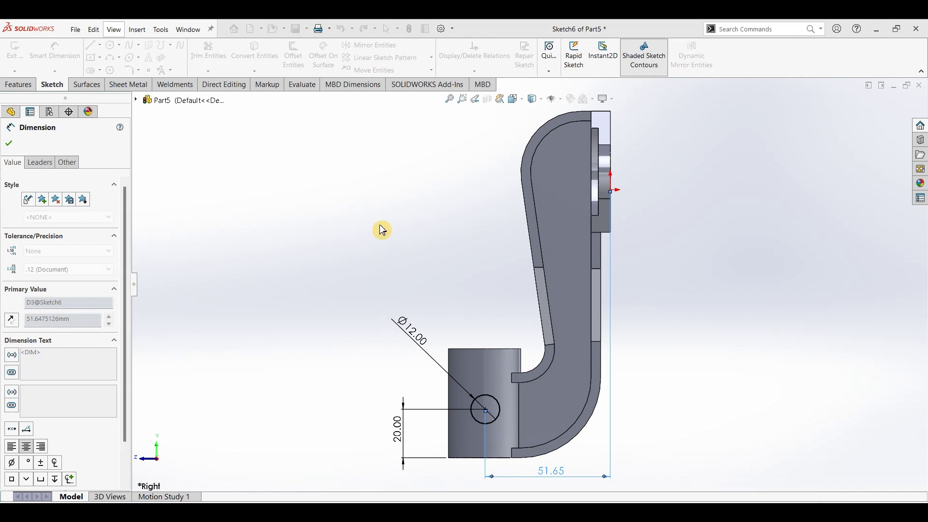
- Extrude the 12 mm circle from a 20 mm Offset start, direction reversed, Up To Next against the cylinder, with merged result
left_click(32, 90)
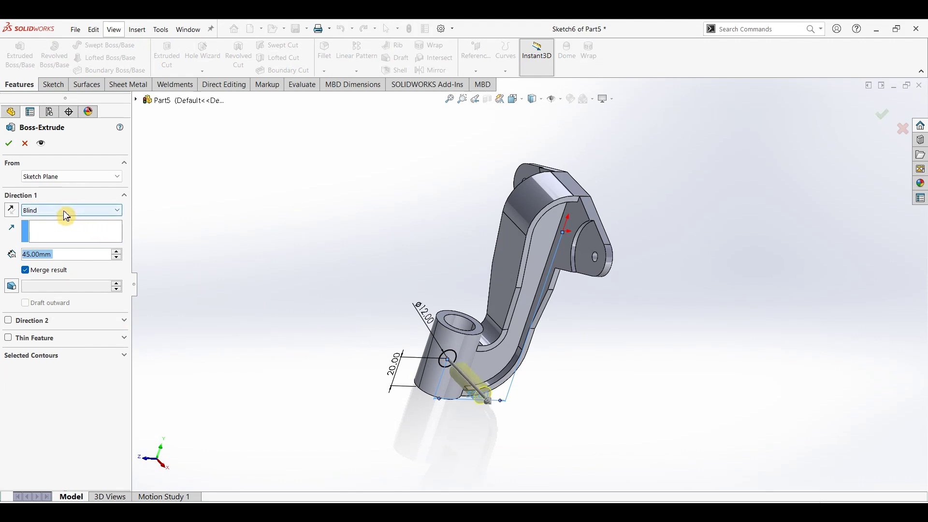
left_click(73, 176)
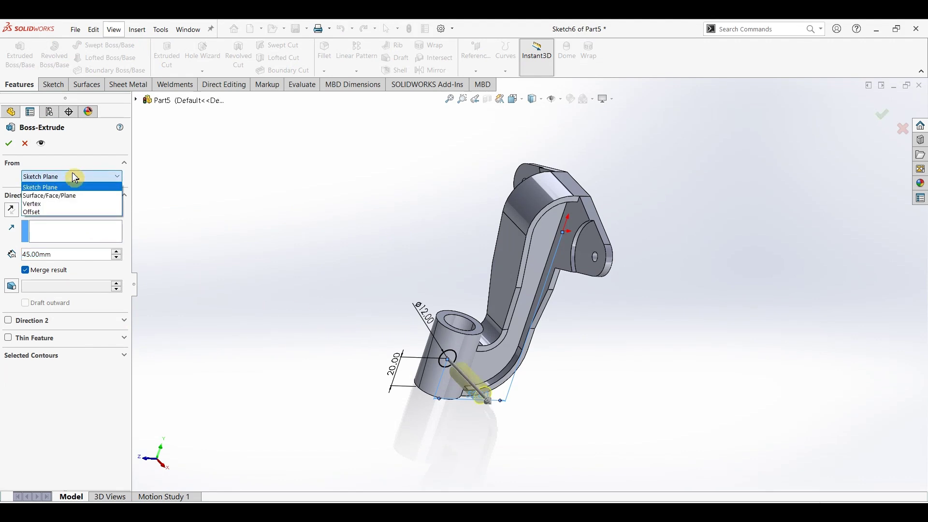
left_click(57, 209)
type("20")
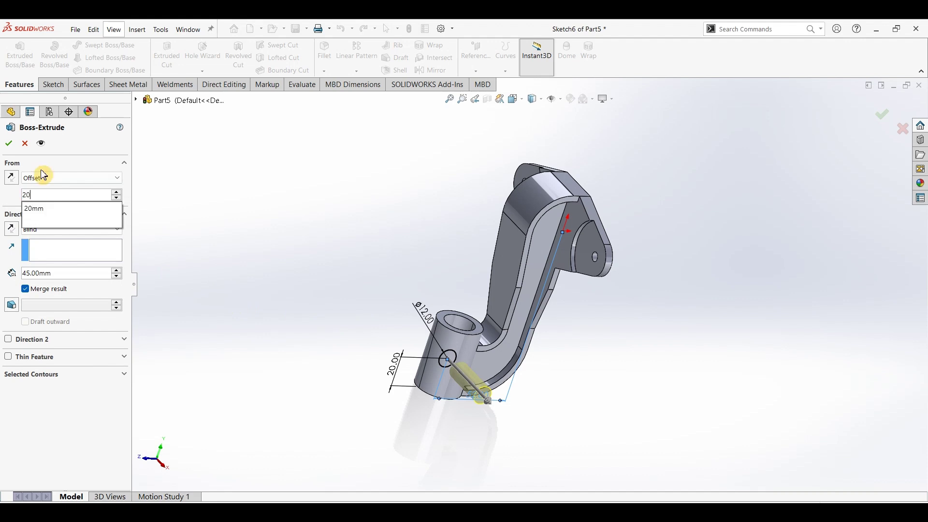
key("Return")
left_click(11, 229)
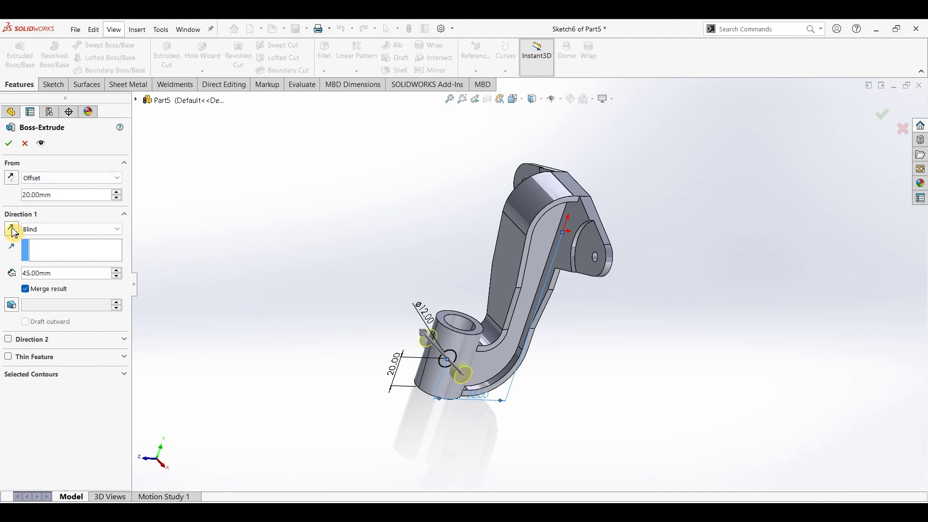
left_click(62, 230)
left_click(43, 256)
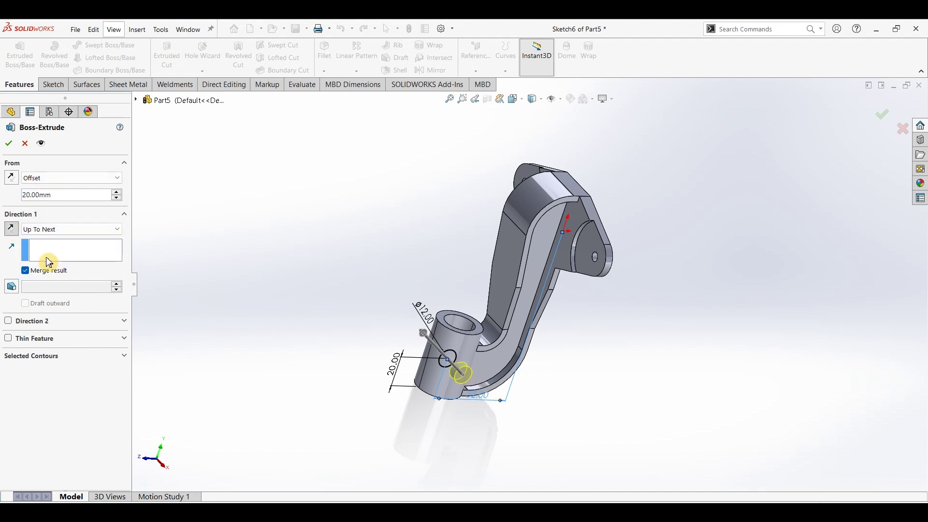
left_click(10, 144)
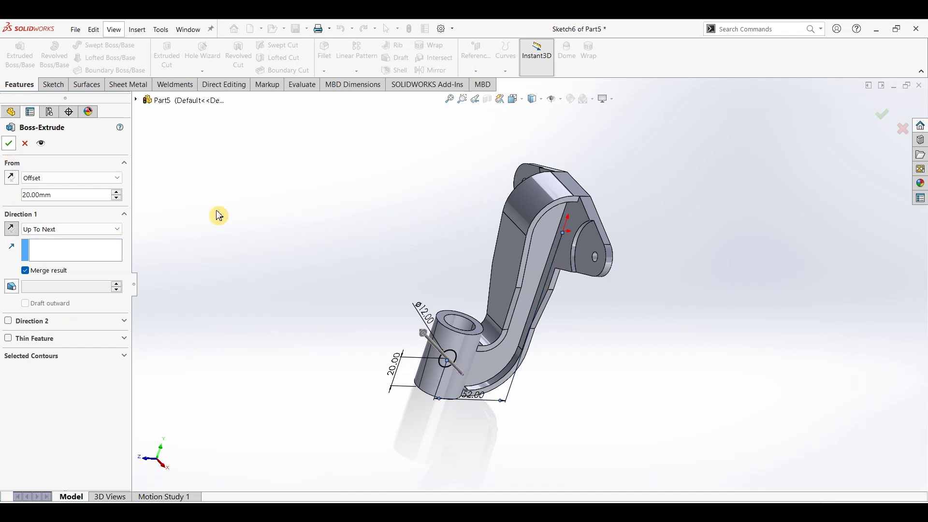
- On the small side boss's end face, sketch a circle about 7 mm in diameter, concentric with the boss
mouse_move(332, 265)
middle_mouse_down()
mouse_move(317, 389)
mouse_move(332, 250)
middle_mouse_up()
scroll(413, 390, "down", 5)
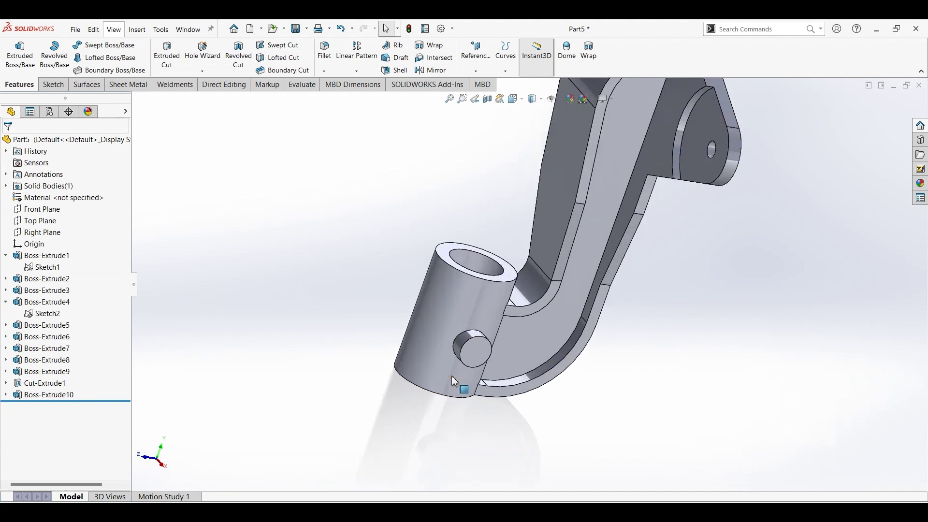
left_click(508, 295)
left_click(54, 84)
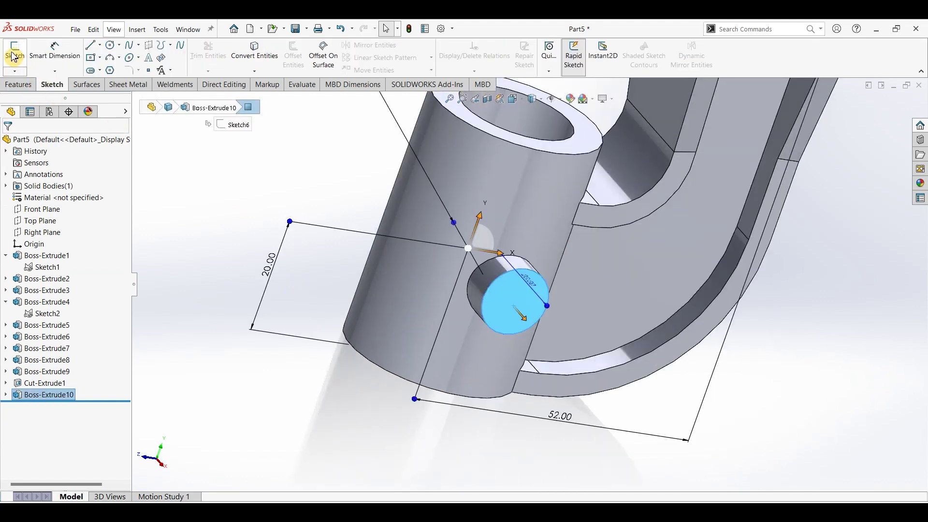
left_click(15, 50)
left_click(111, 48)
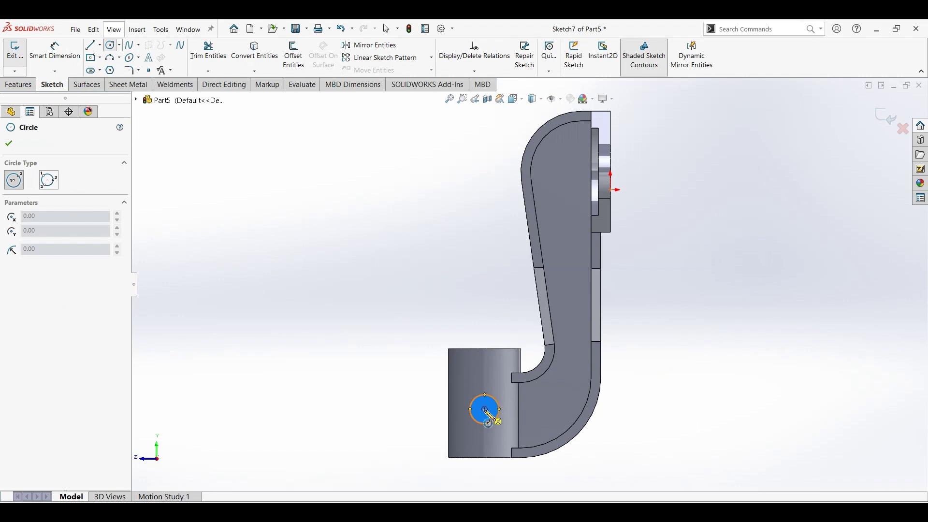
left_click(489, 415)
- Set the diameter of the concentric circle on the side boss to 6 mm
left_click(54, 49)
scroll(503, 405, "down", 3)
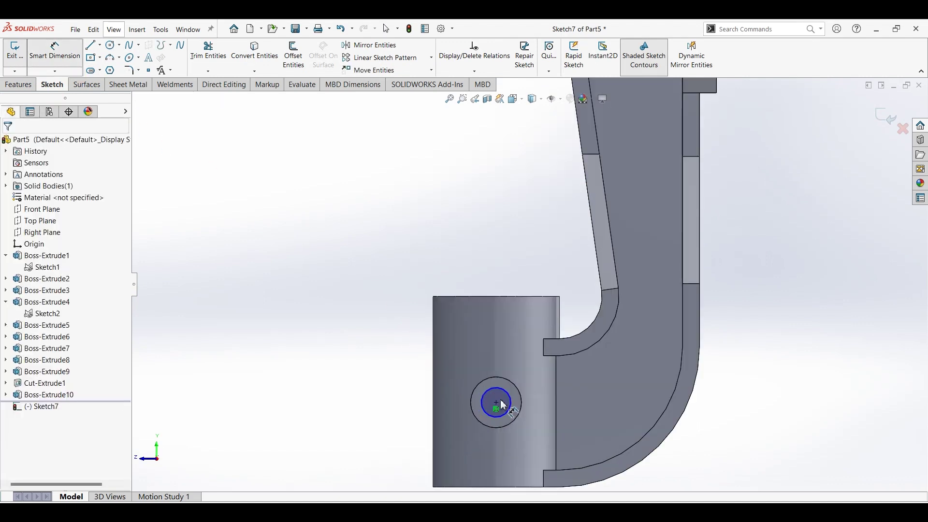
scroll(503, 405, "down", 3)
left_click(478, 368)
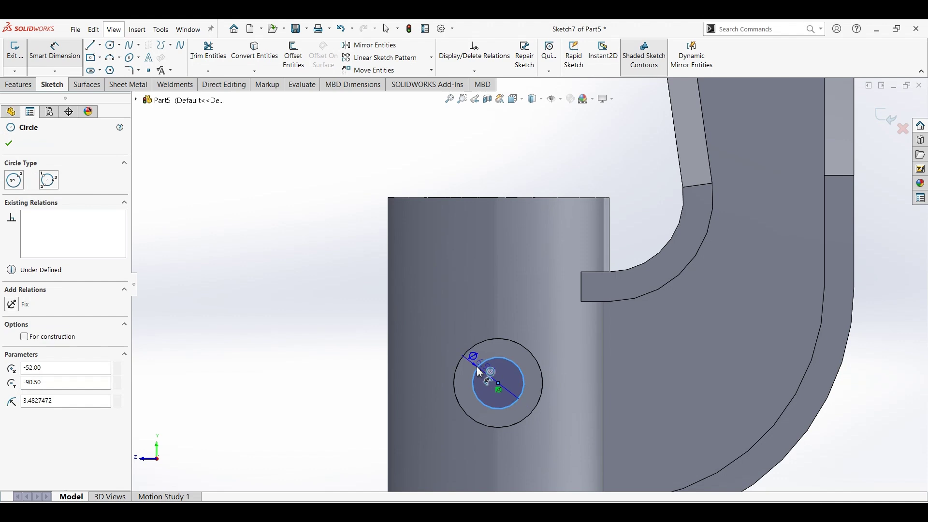
left_click(340, 338)
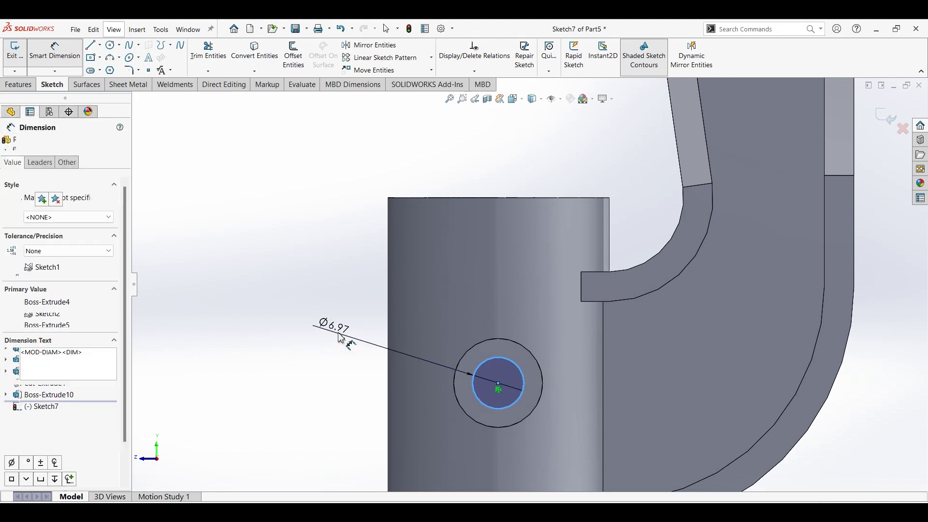
type("6")
key("Return")
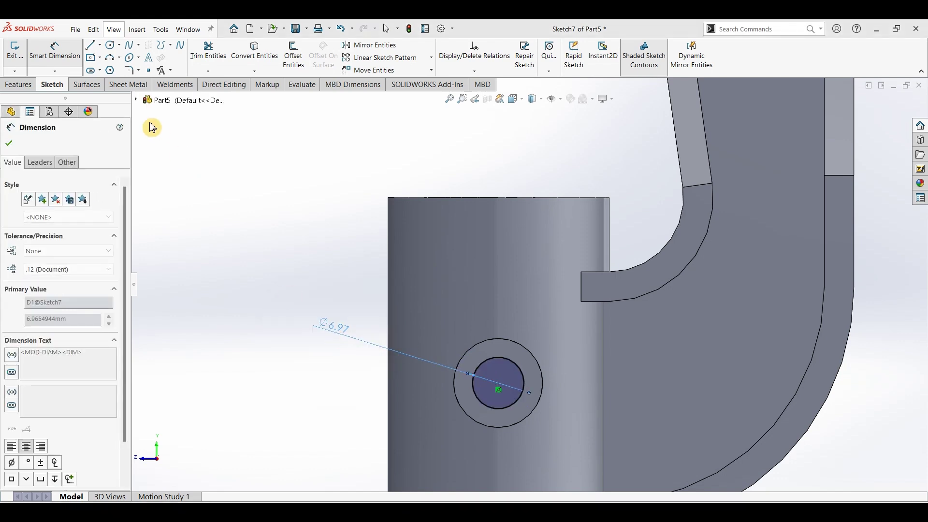
- Cut-extrude the 6 mm circle into the side boss to make its hole
left_click(20, 85)
left_click(166, 54)
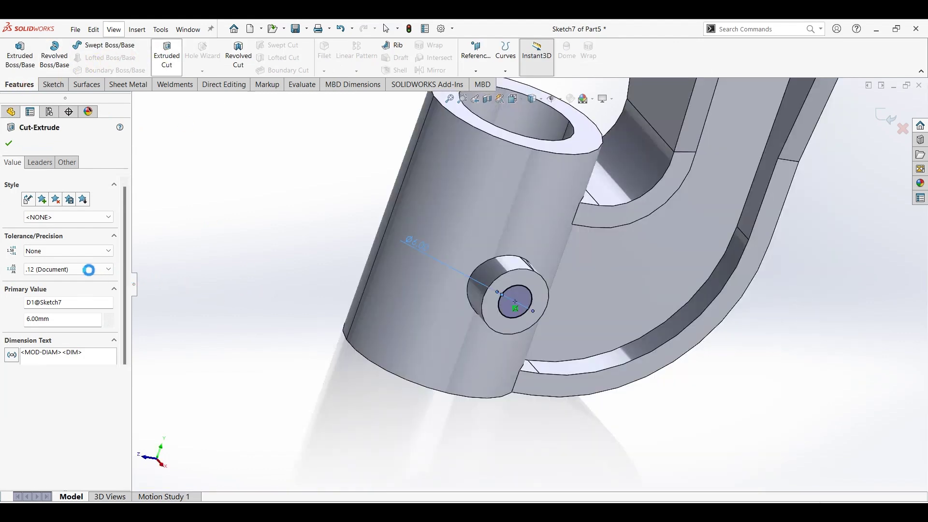
left_click(79, 210)
left_click(63, 247)
left_click(14, 147)
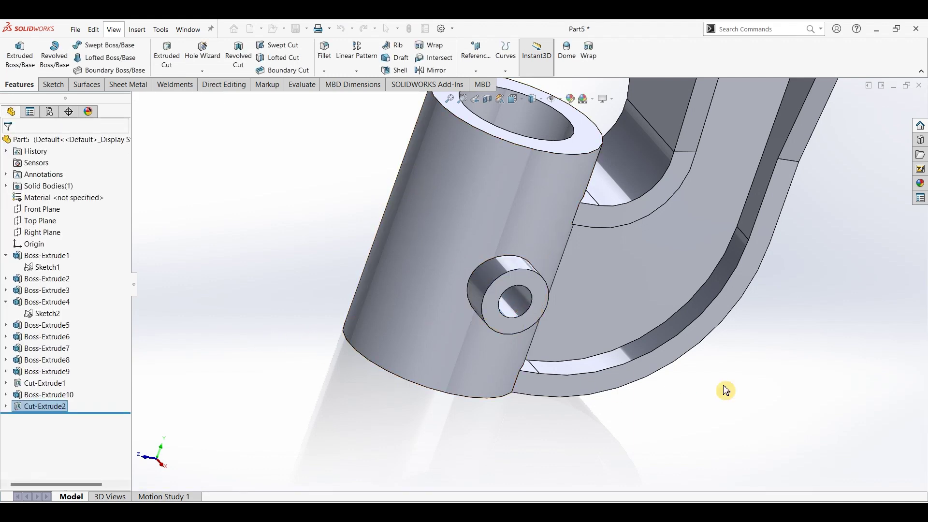
- Apply the polished steel appearance from the Metal > Steel category to the whole part
key("ctrl+7")
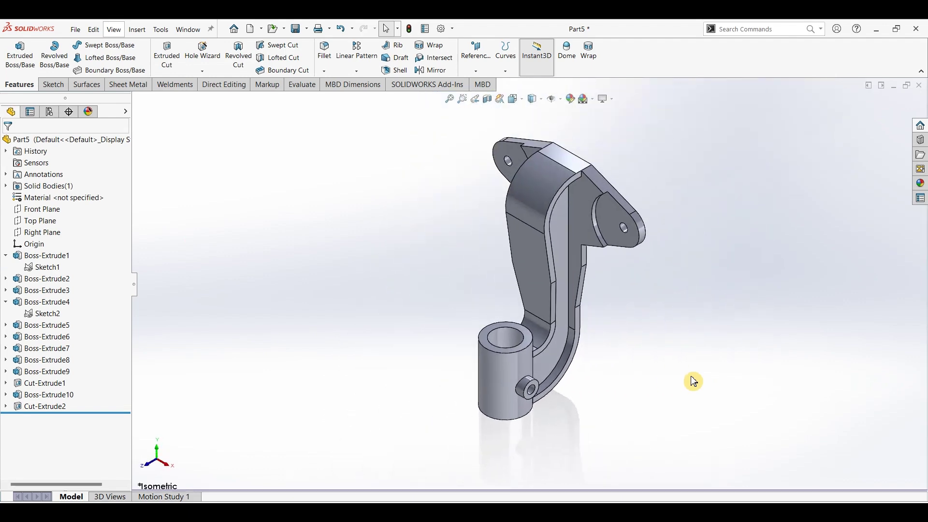
left_click(921, 184)
left_click(824, 286)
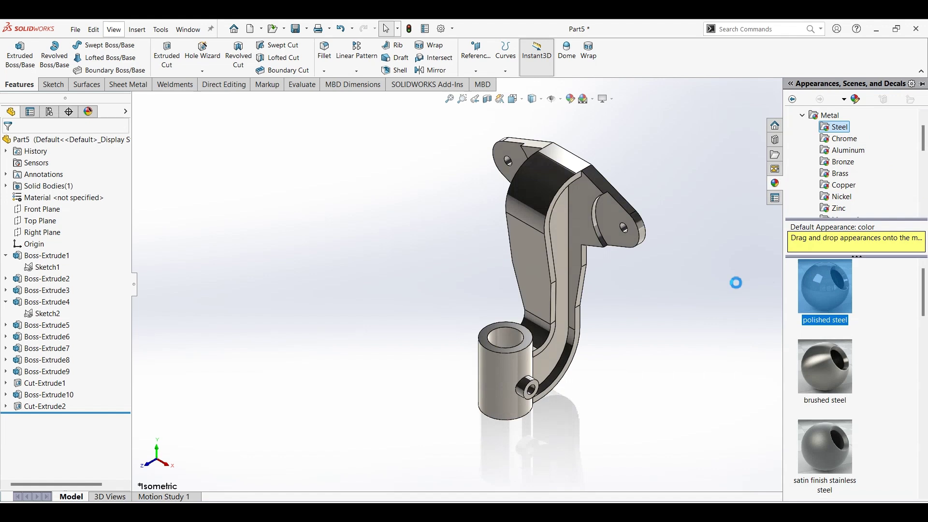
mouse_move(714, 294)
middle_mouse_down()
mouse_move(735, 281)
mouse_move(695, 277)
mouse_move(713, 280)
middle_mouse_up()
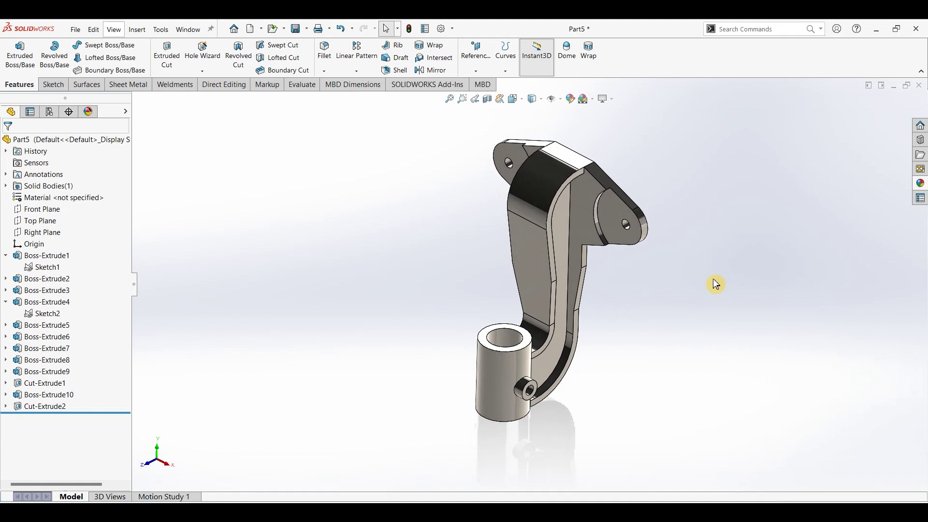